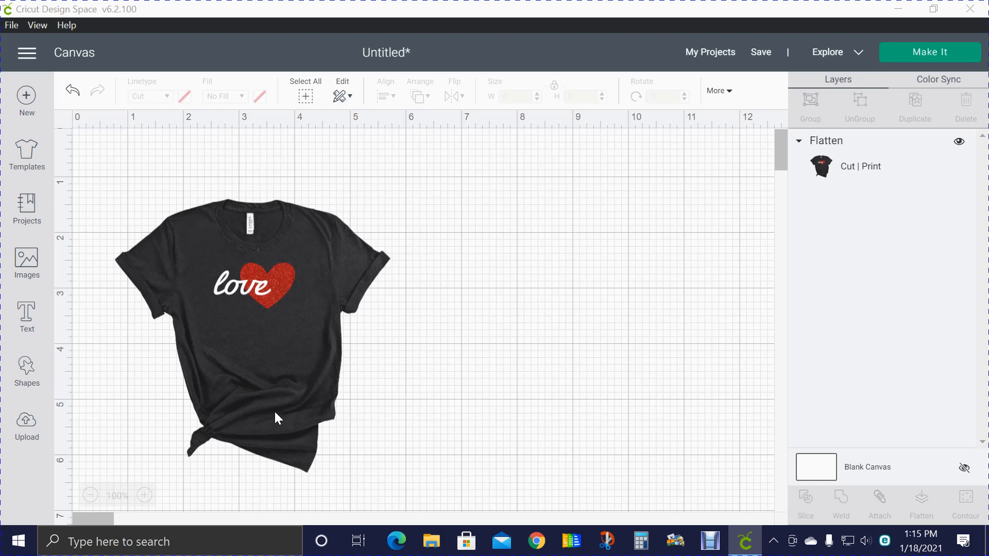
Step: Move the black T-shirt mockup across the canvas so that it sits between about 6.5 and 11.5 inches horizontally
left_click(312, 232)
left_click_drag(374, 244, 635, 234)
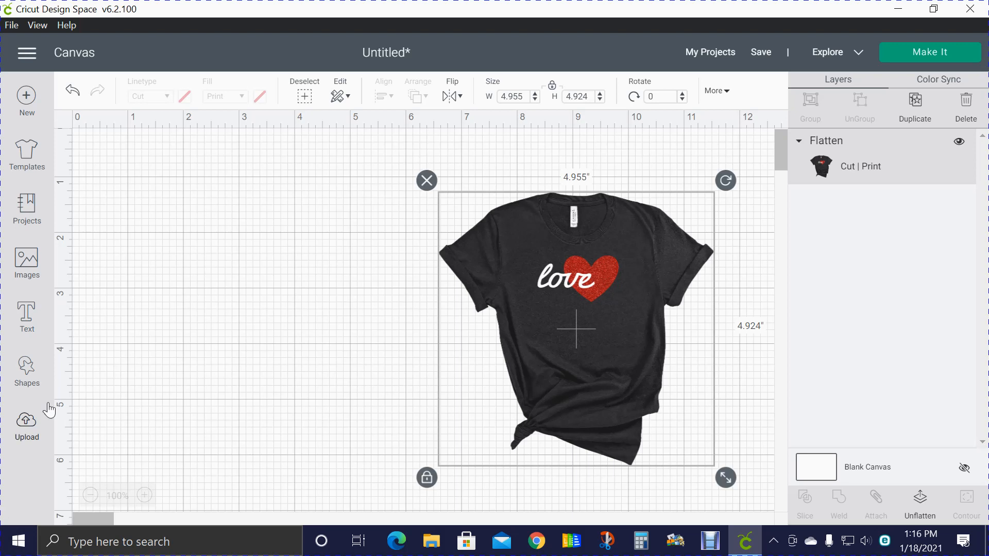
Step: Insert a heart shape and place it on the empty canvas area beside the T-shirt
left_click(26, 425)
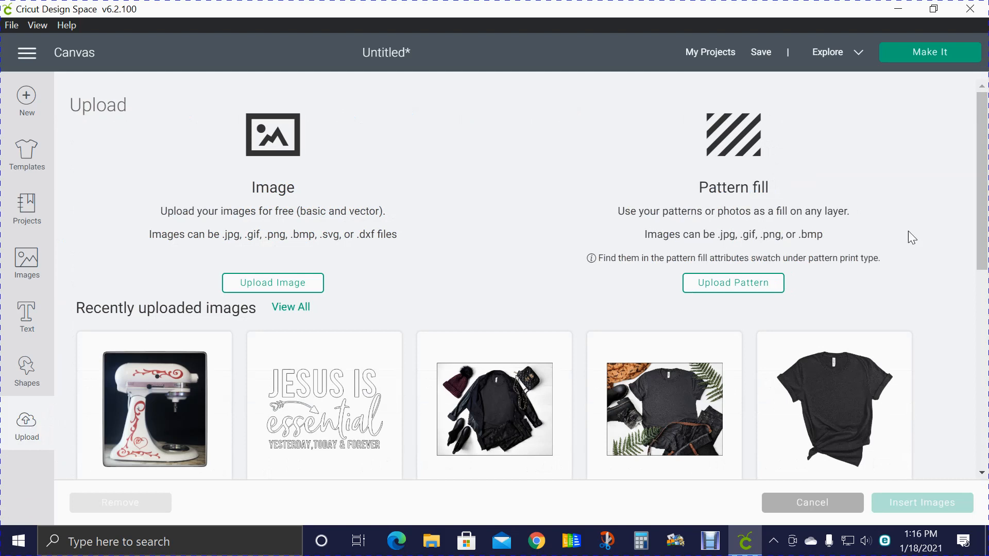
left_click(36, 366)
left_click(27, 369)
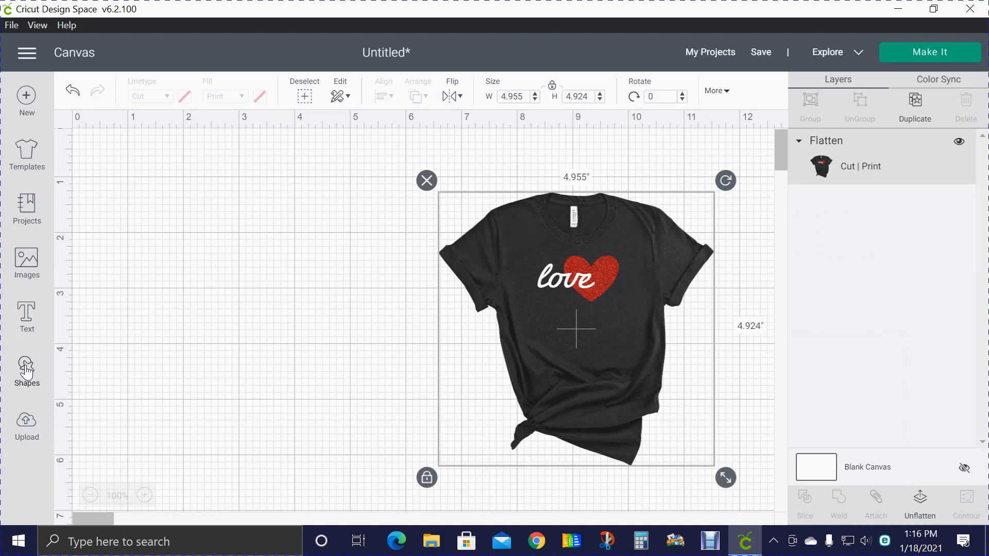
left_click(27, 369)
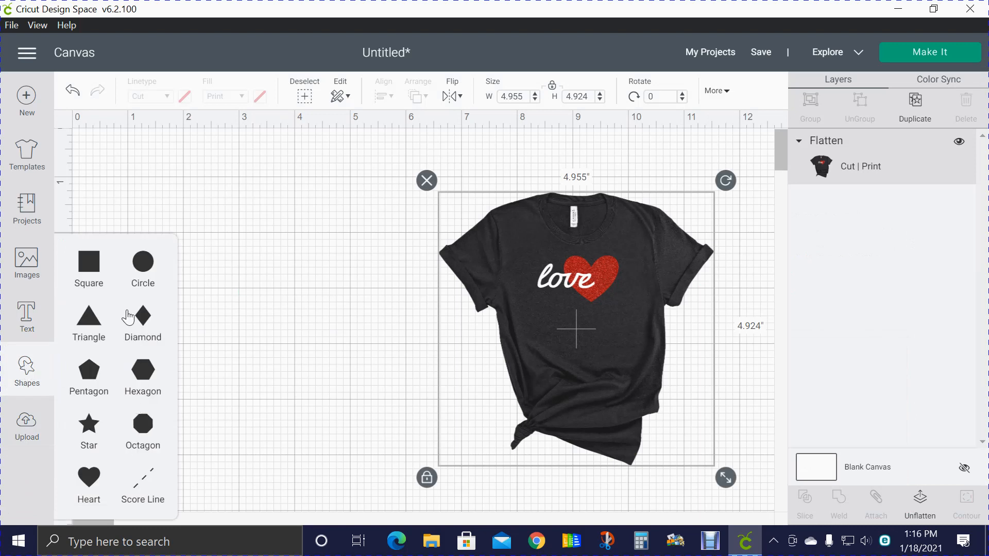
left_click(90, 479)
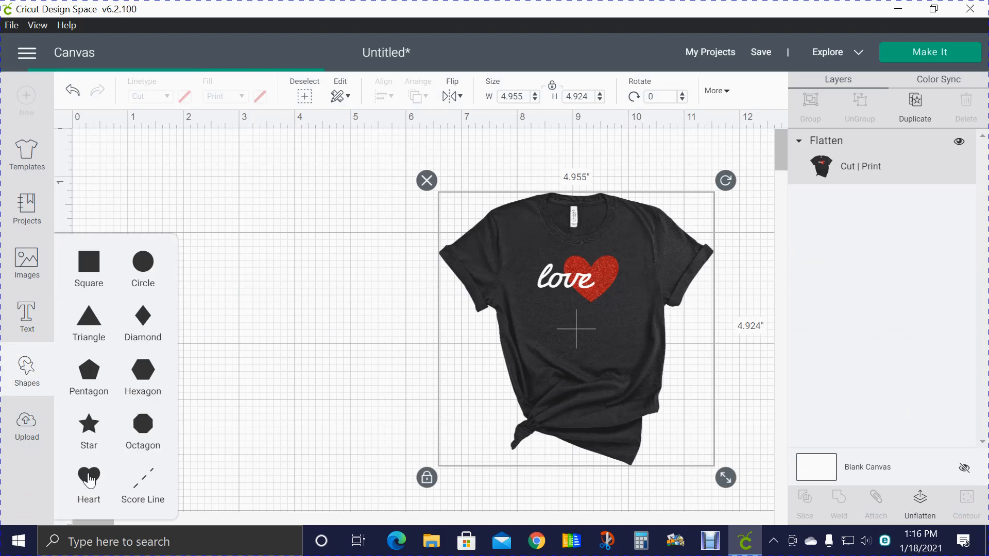
left_click_drag(253, 211, 320, 247)
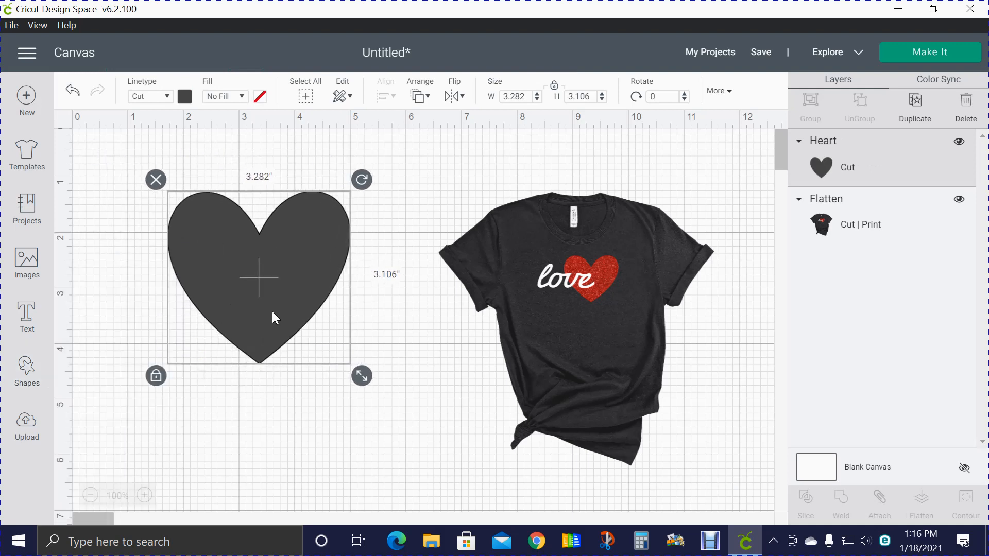
Step: Resize the heart without locked proportions to about 3.34 by 2.68 inches, and move it slightly lower on the canvas
left_click(156, 378)
left_click_drag(363, 381, 367, 357)
left_click(157, 353)
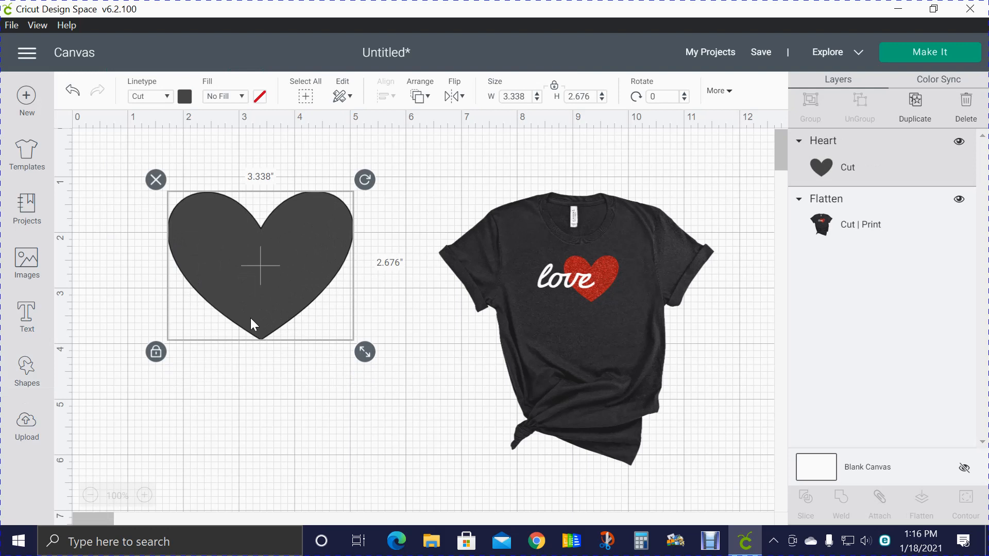
left_click(264, 302)
left_click_drag(265, 302, 253, 362)
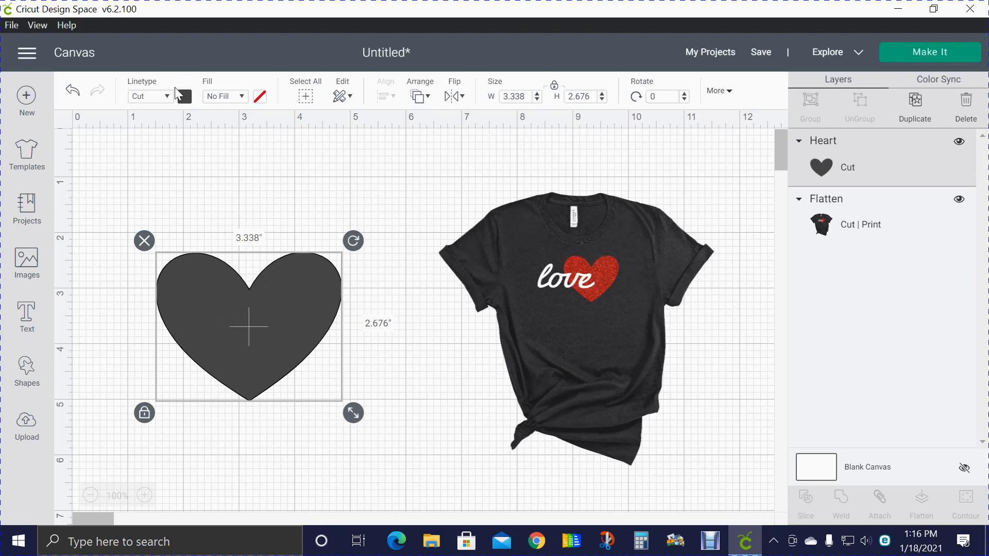
Step: Change the heart's fill from No Fill to Print
left_click(247, 97)
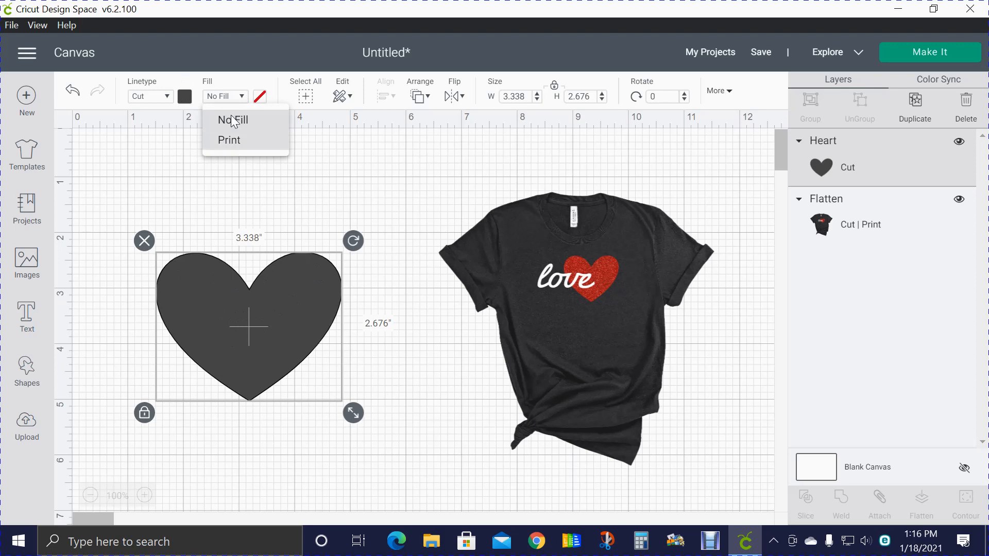
left_click(187, 98)
left_click(186, 99)
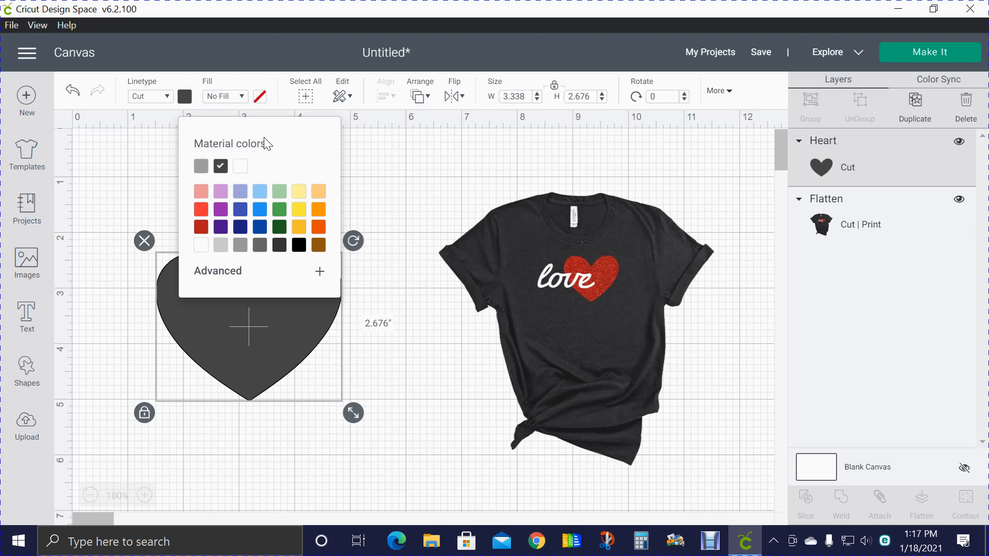
left_click(242, 97)
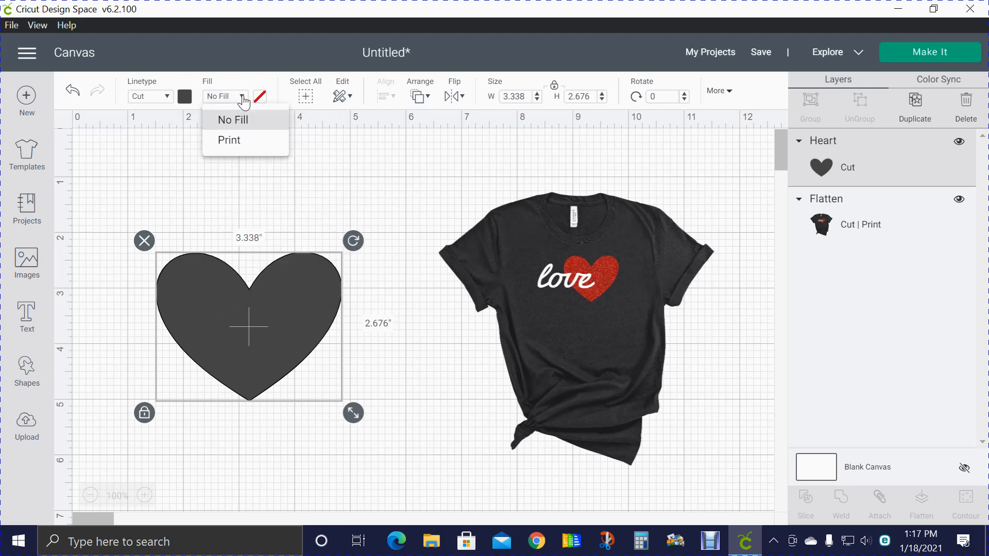
left_click(224, 142)
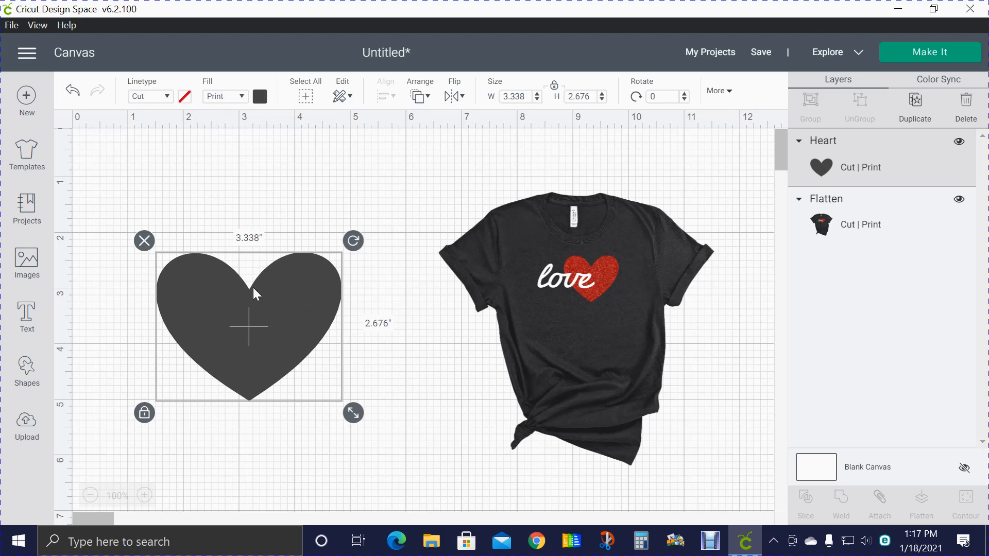
Step: Browse the print patterns available for the heart, filtering them by yellow, green and blue
left_click(260, 97)
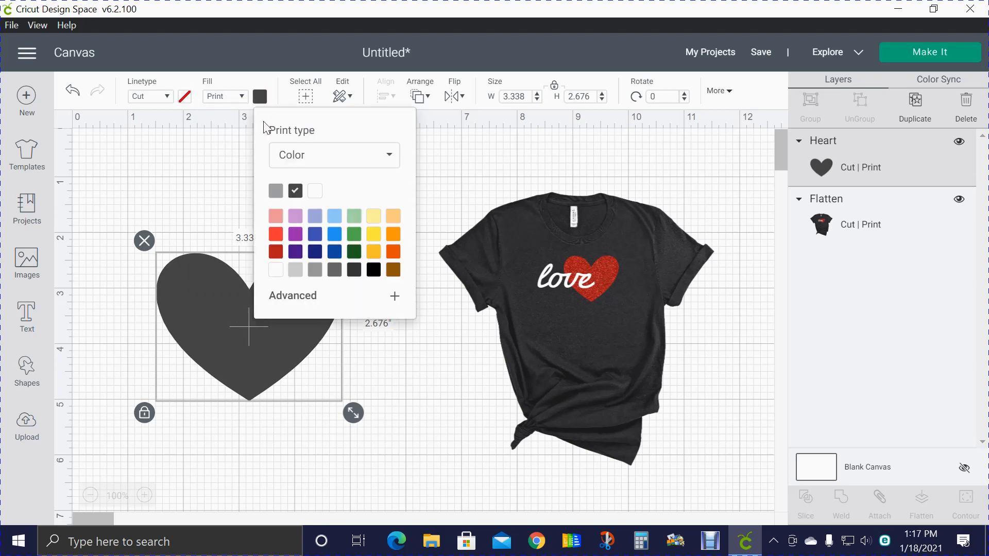
left_click(390, 162)
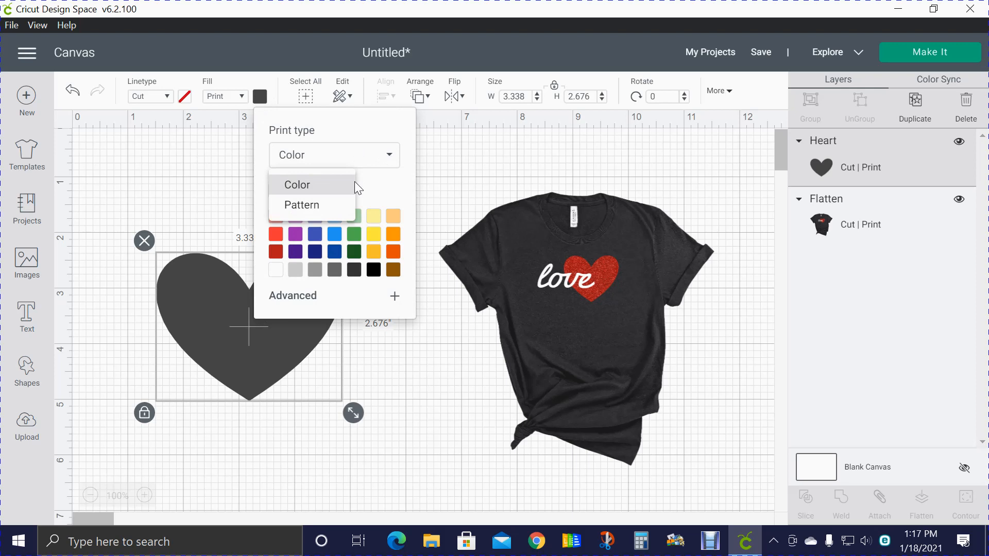
left_click(302, 205)
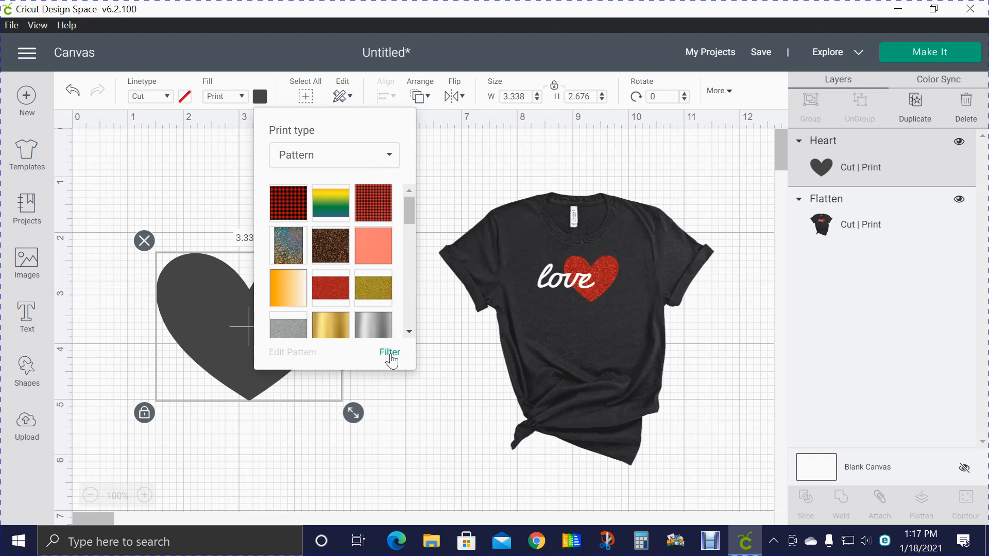
left_click(389, 353)
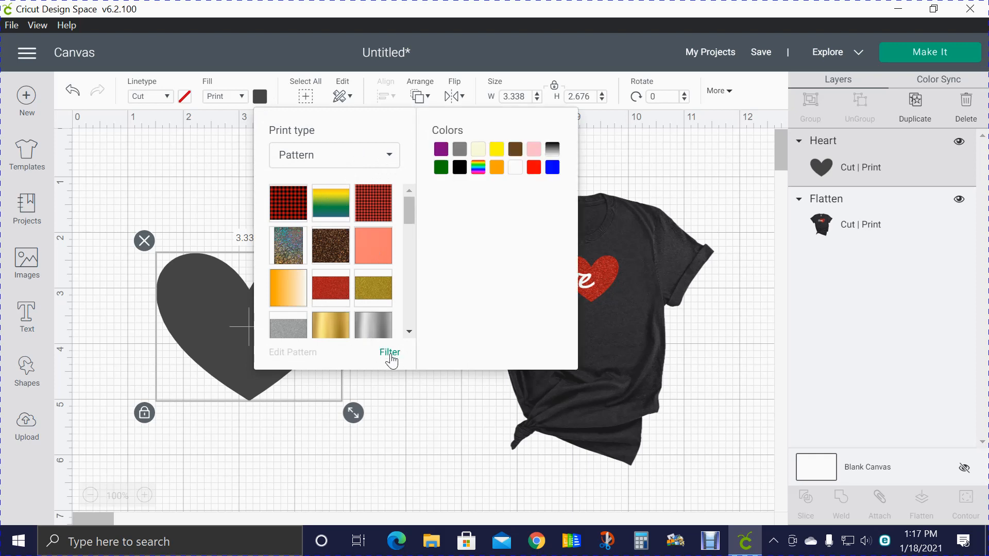
left_click(495, 154)
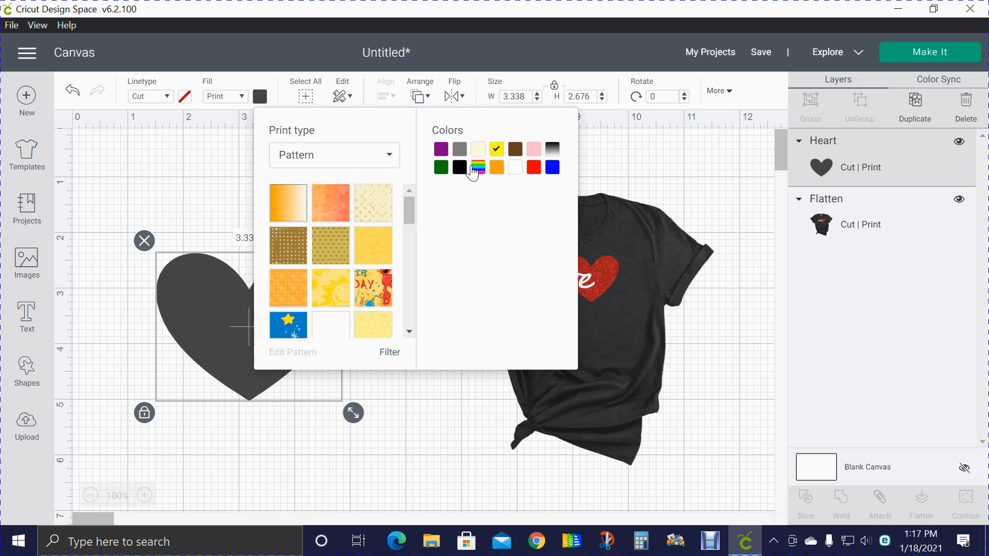
scroll(374, 277, "down", 5)
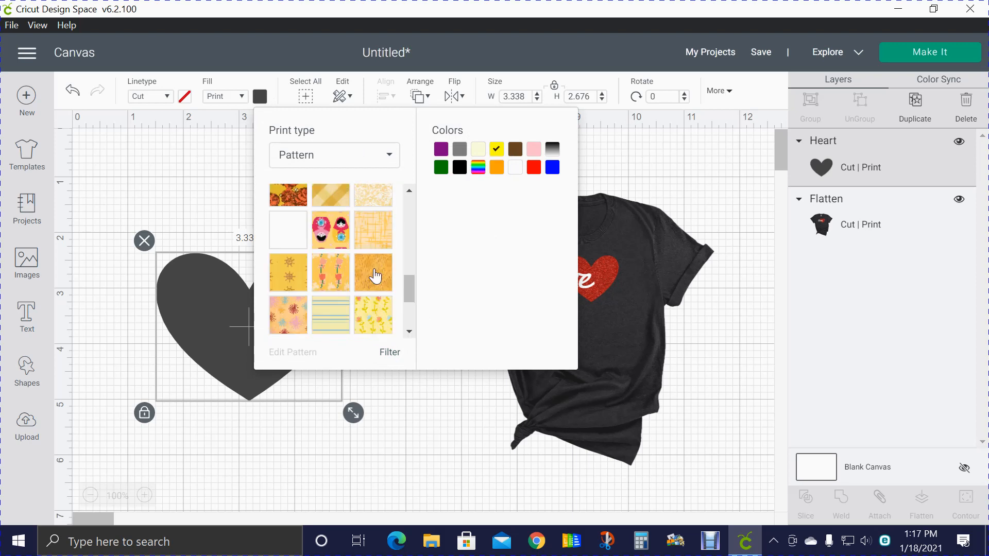
scroll(375, 276, "down", 2)
left_click(439, 169)
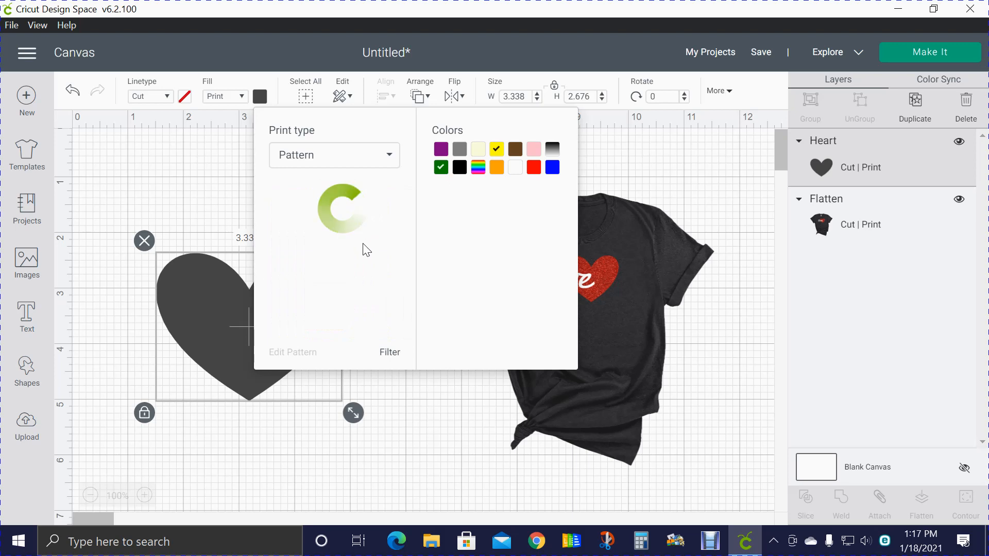
scroll(363, 268, "down", 5)
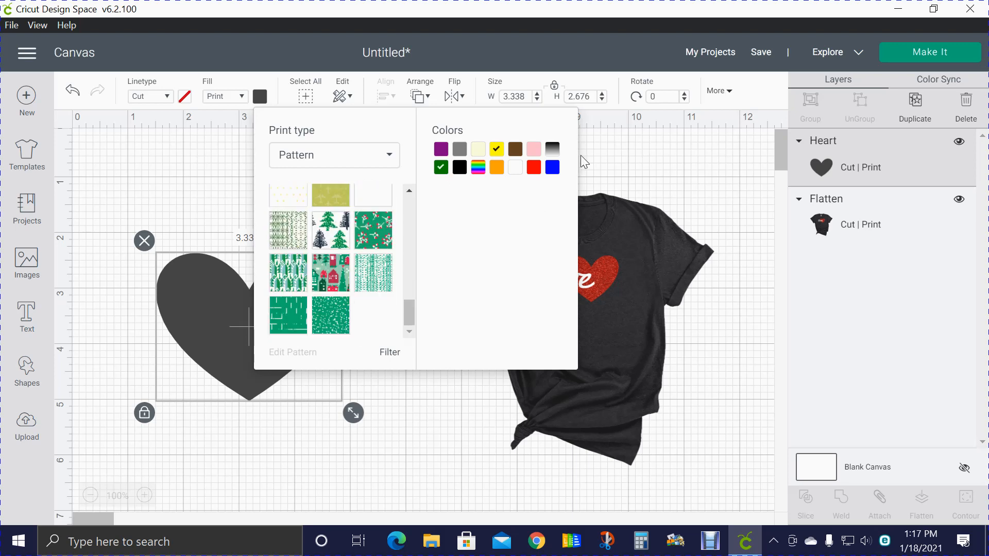
left_click(552, 168)
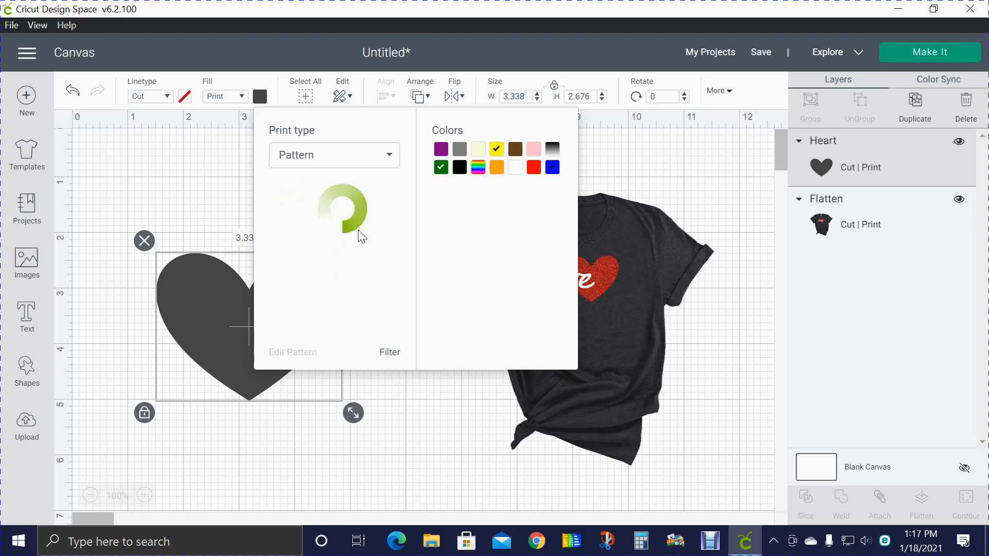
scroll(363, 242, "down", 5)
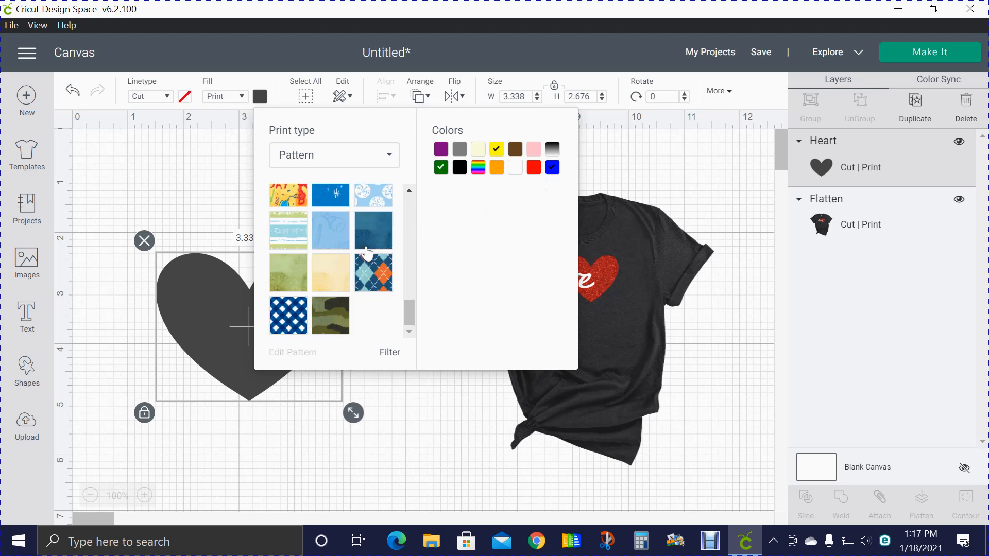
left_click(633, 149)
left_click(628, 150)
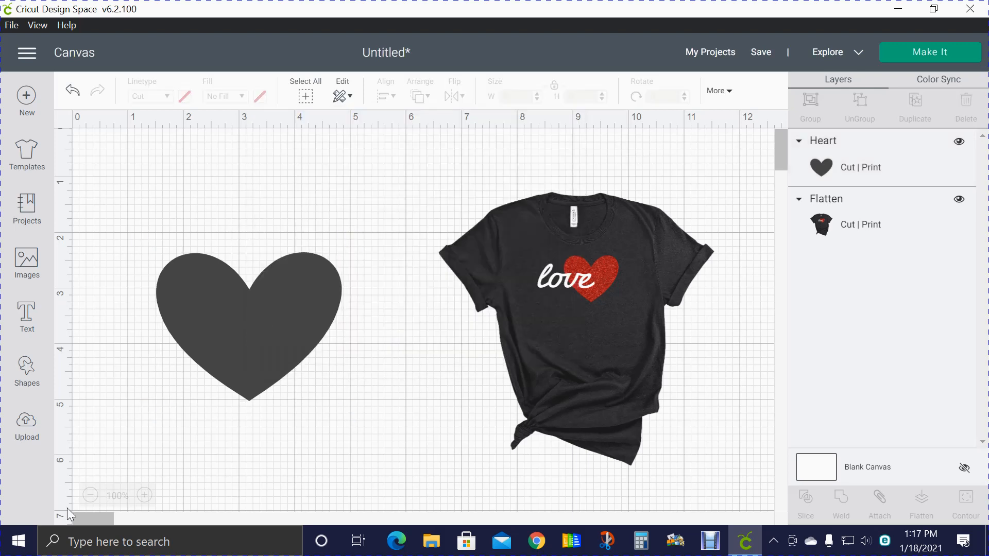
Step: View the pattern fill upload page and return to the canvas without uploading a file
left_click(29, 425)
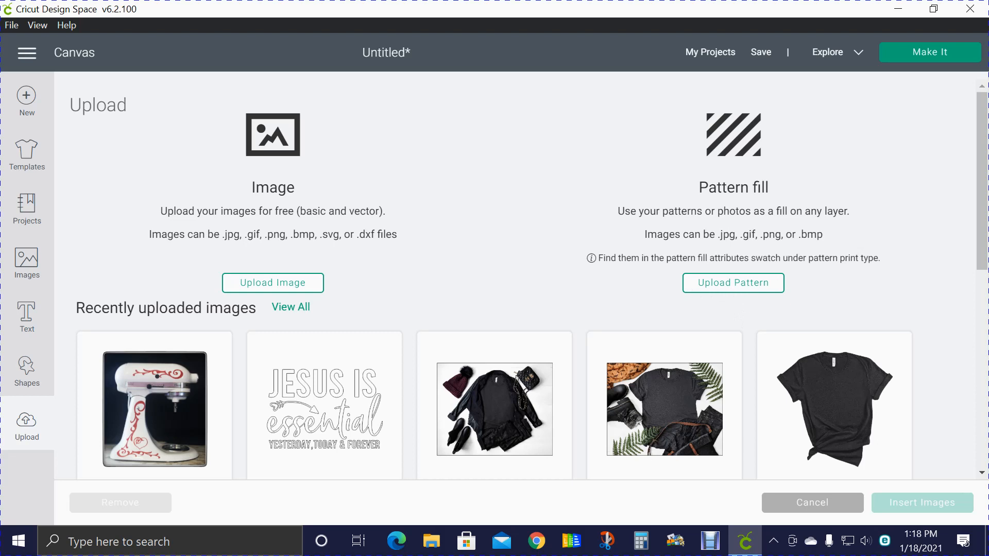
left_click(743, 293)
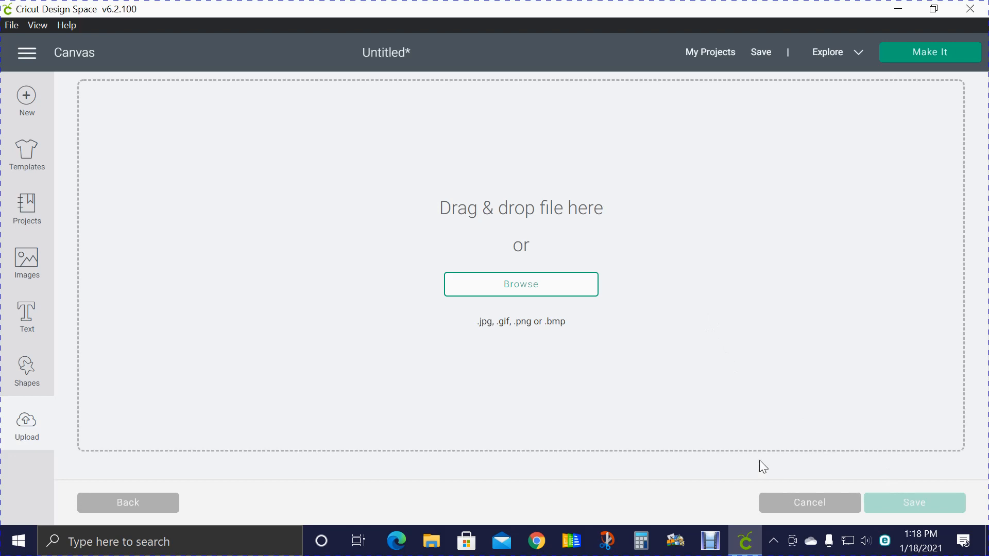
left_click(824, 508)
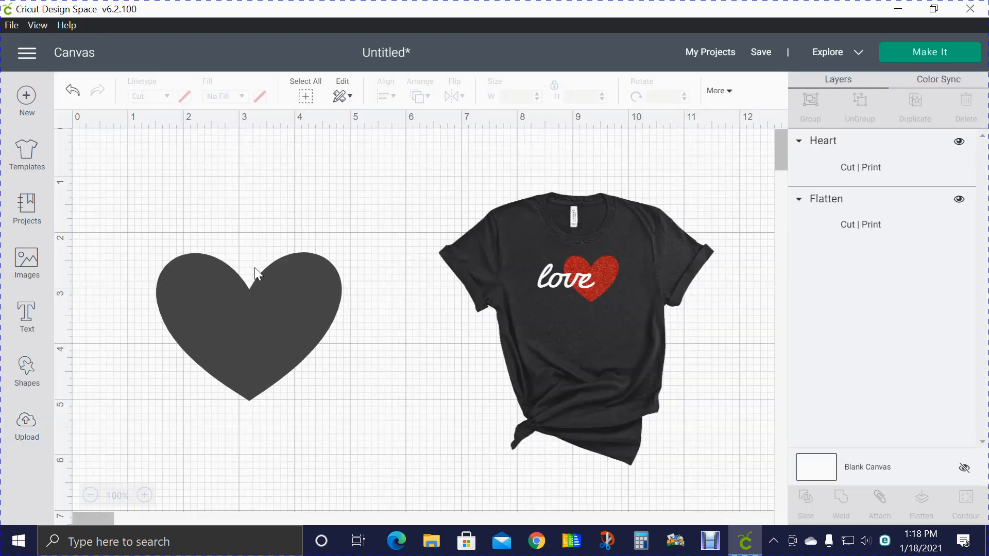
Step: Set the heart's print type to Pattern and fill it with the large red-and-black buffalo plaid pattern
left_click(272, 303)
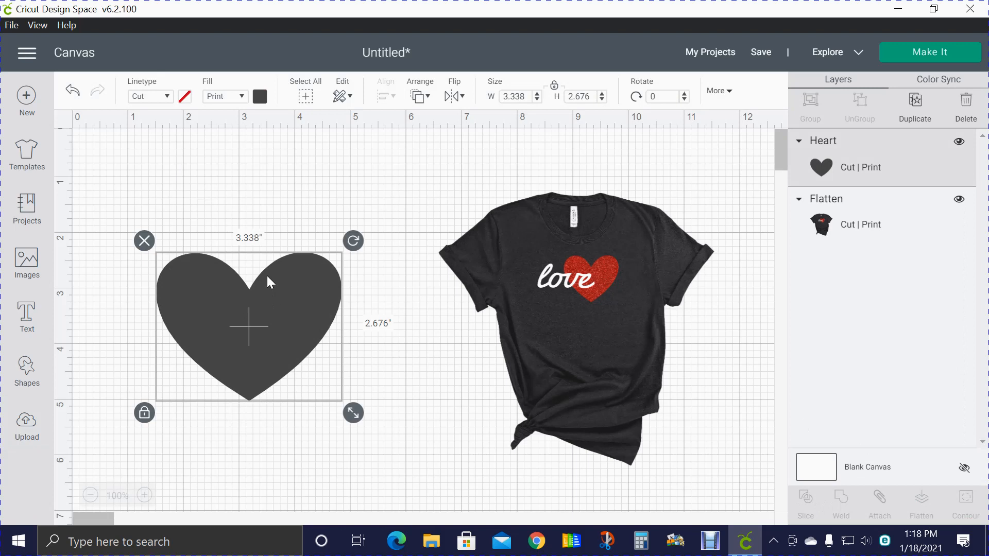
left_click(260, 96)
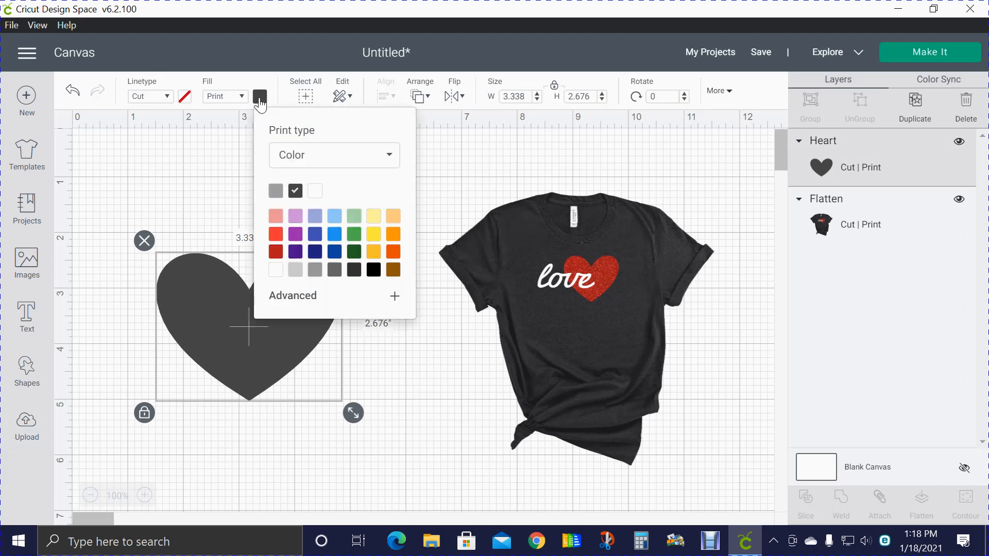
left_click(387, 160)
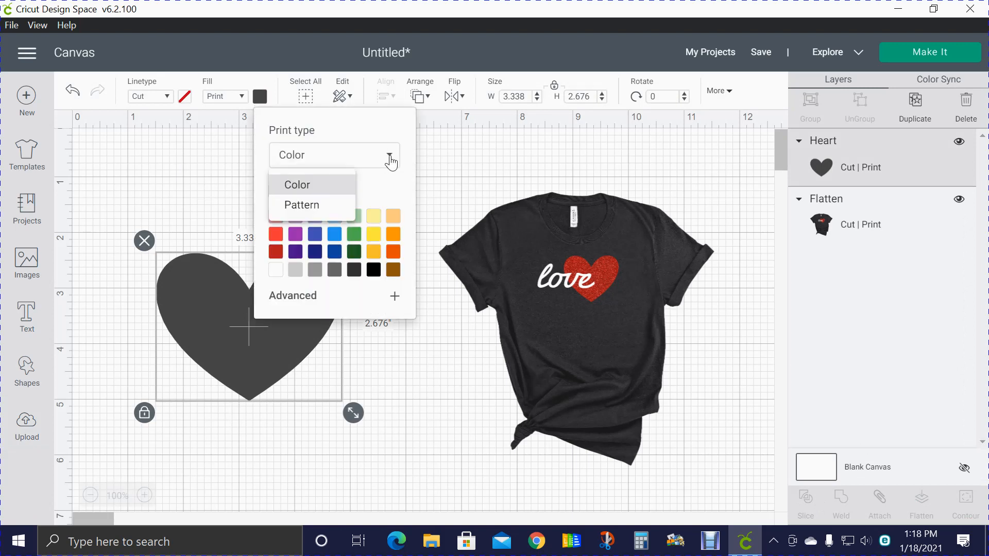
left_click(327, 209)
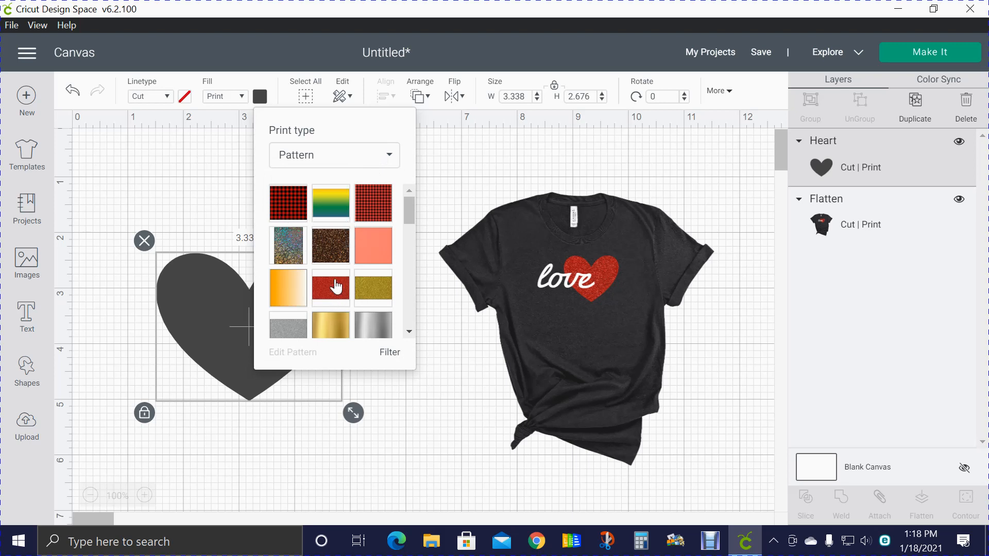
scroll(336, 286, "down", 3)
scroll(338, 274, "up", 3)
scroll(338, 276, "down", 3)
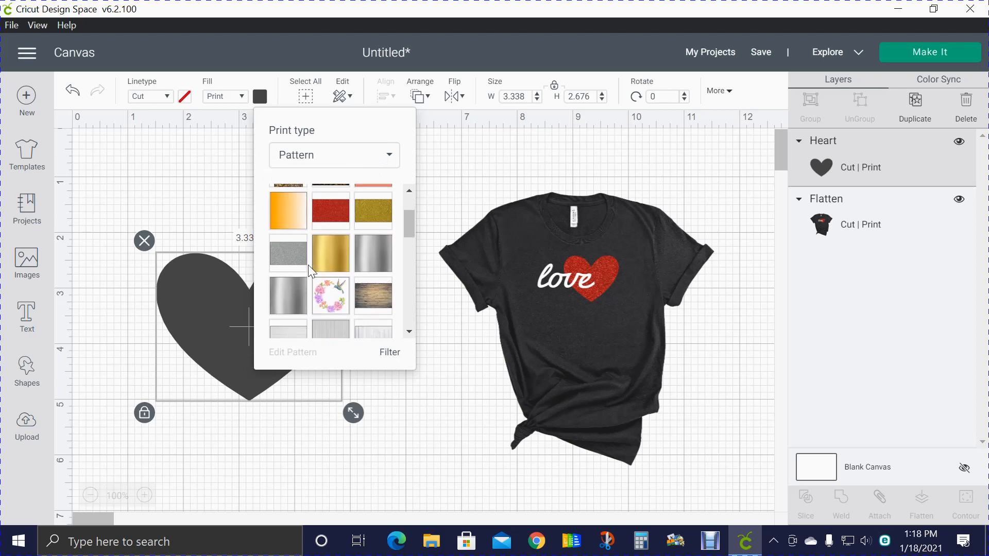
scroll(340, 268, "up", 3)
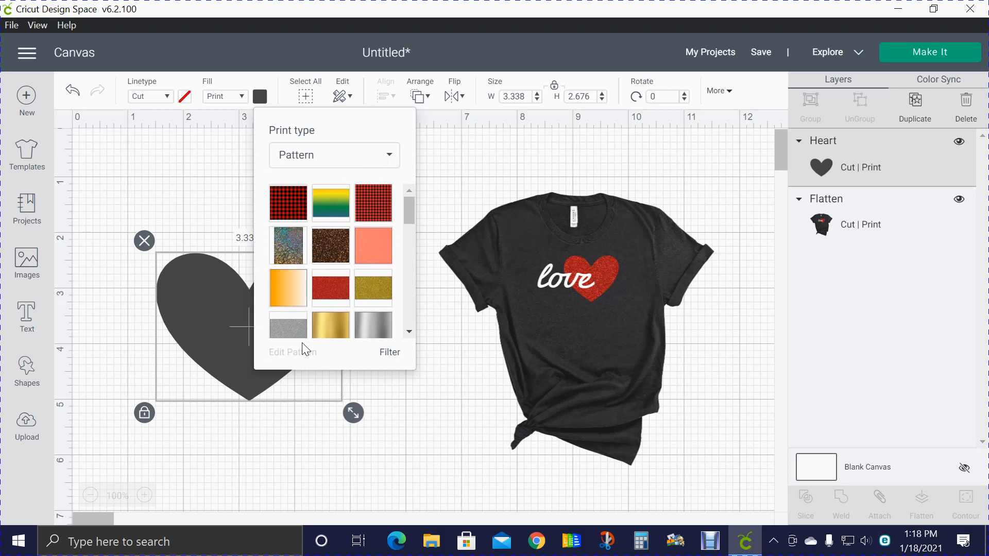
left_click(291, 208)
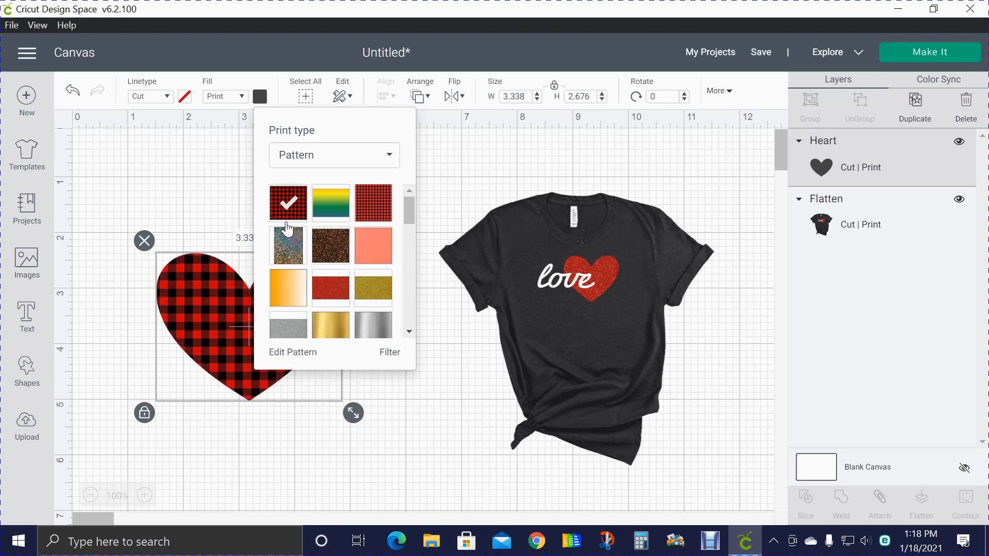
left_click(439, 193)
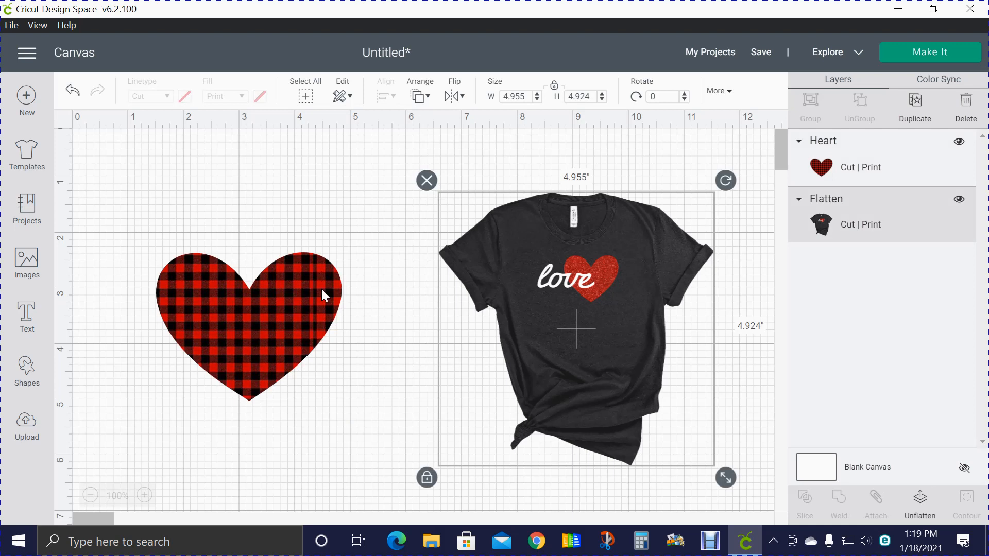
left_click(246, 348)
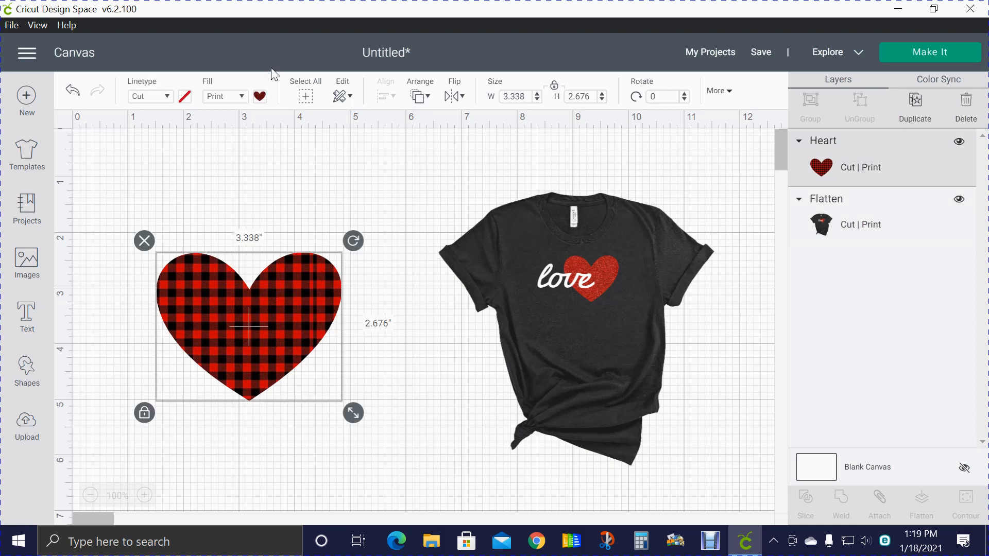
Step: Edit the heart's buffalo plaid pattern, setting its scale to 129 and its rotation to 45
left_click(260, 95)
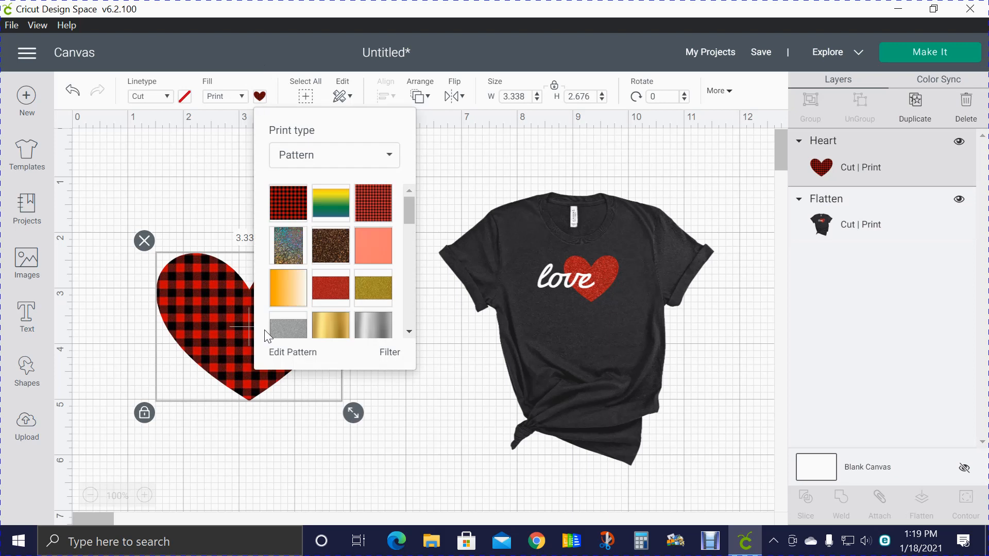
left_click(294, 353)
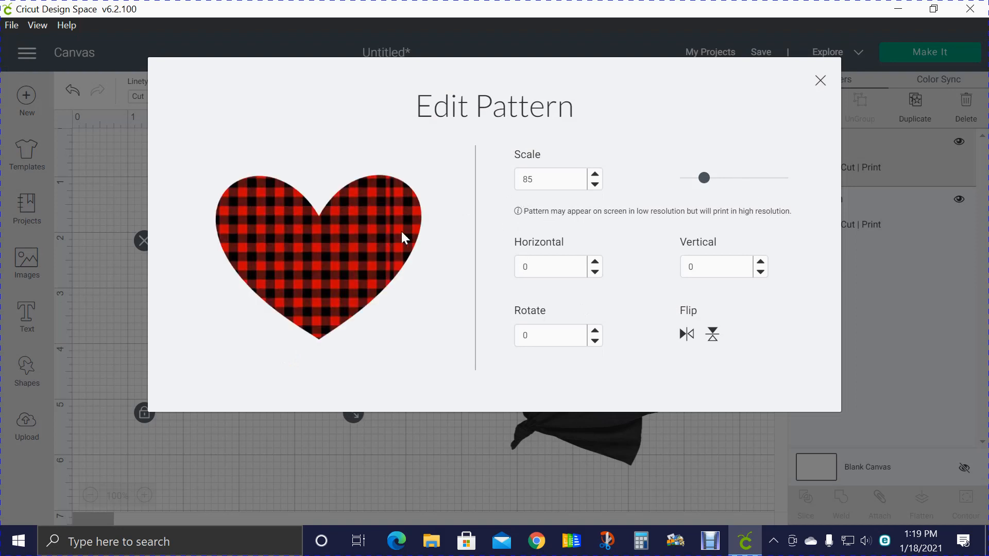
left_click_drag(704, 178, 716, 178)
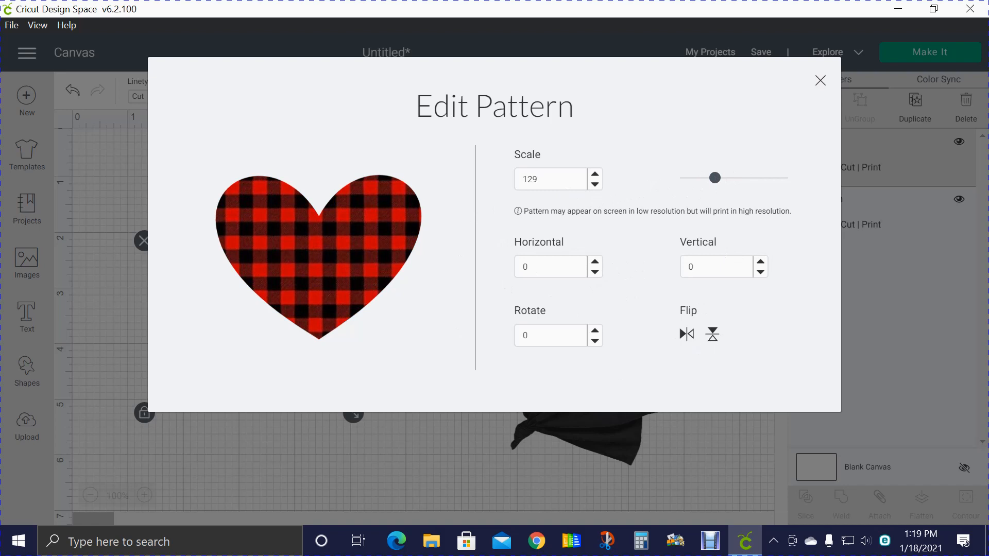
double_click(525, 335)
key("Return")
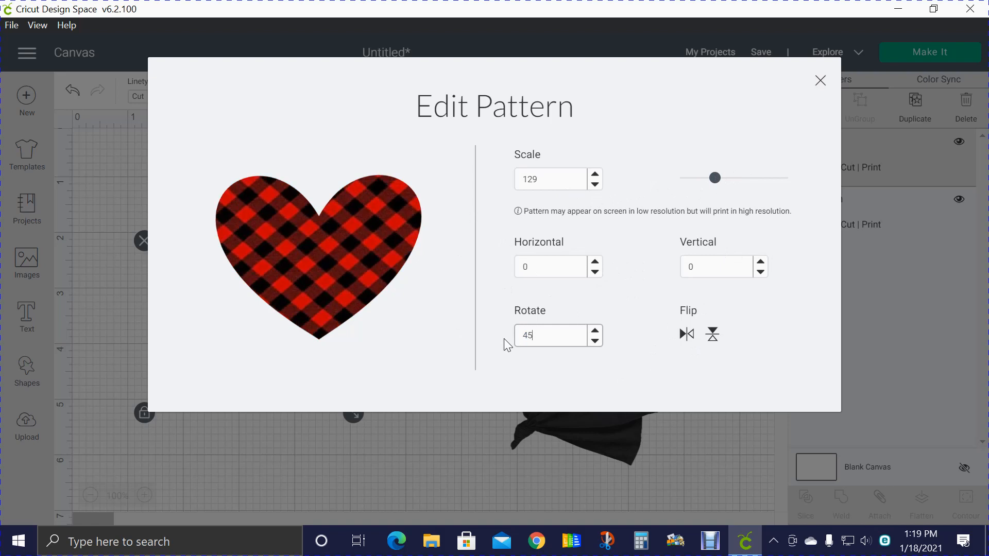
left_click(818, 82)
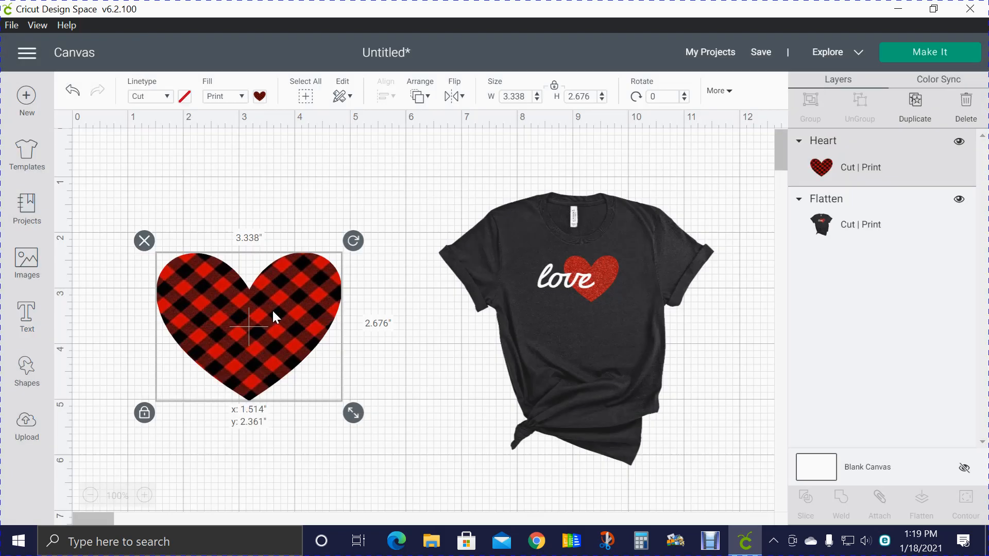
Step: Replace the heart's plaid pattern with the red glitter pattern
left_click(260, 98)
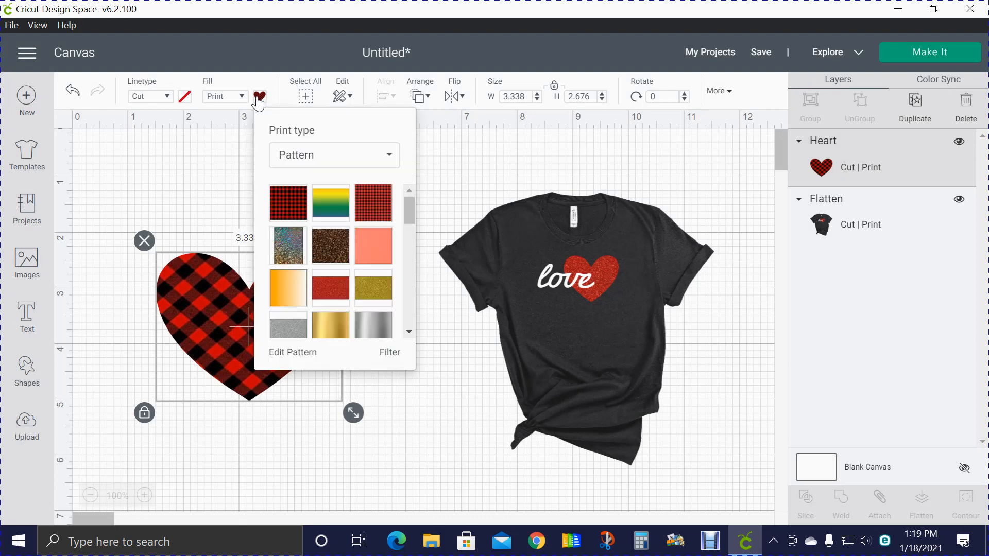
left_click(330, 293)
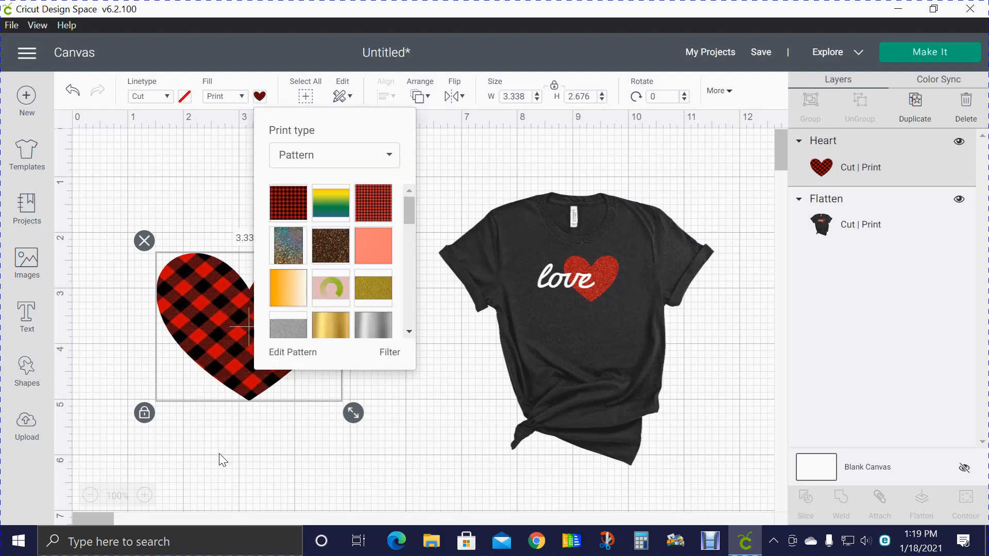
left_click(203, 482)
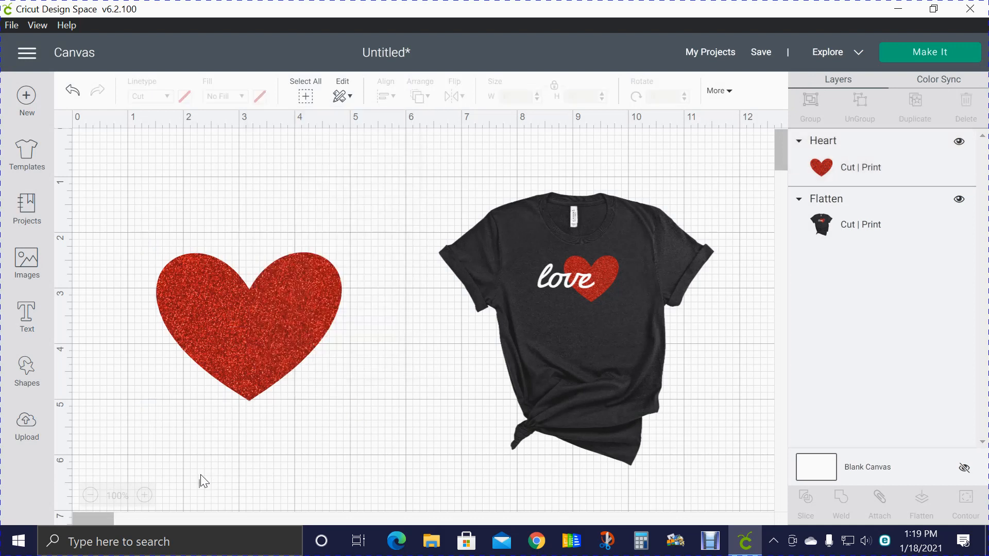
Step: Edit the heart's red glitter pattern, trying scales of 237 and 10 and settling on 79
left_click(283, 341)
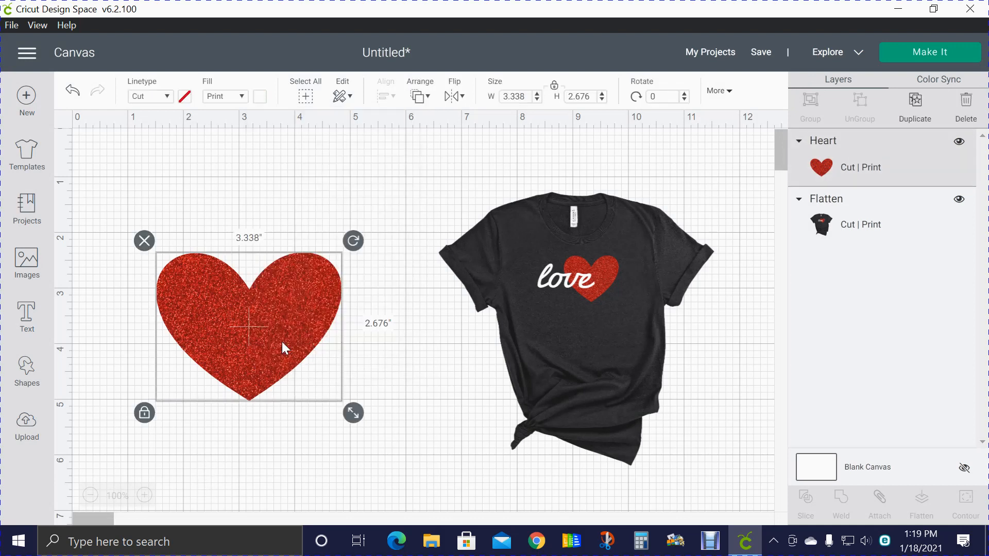
left_click(259, 96)
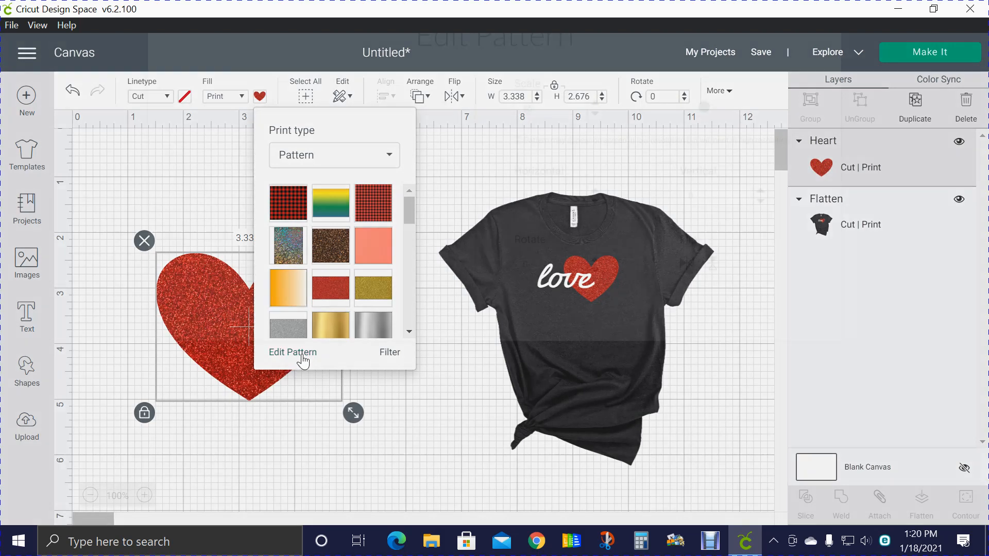
left_click(293, 352)
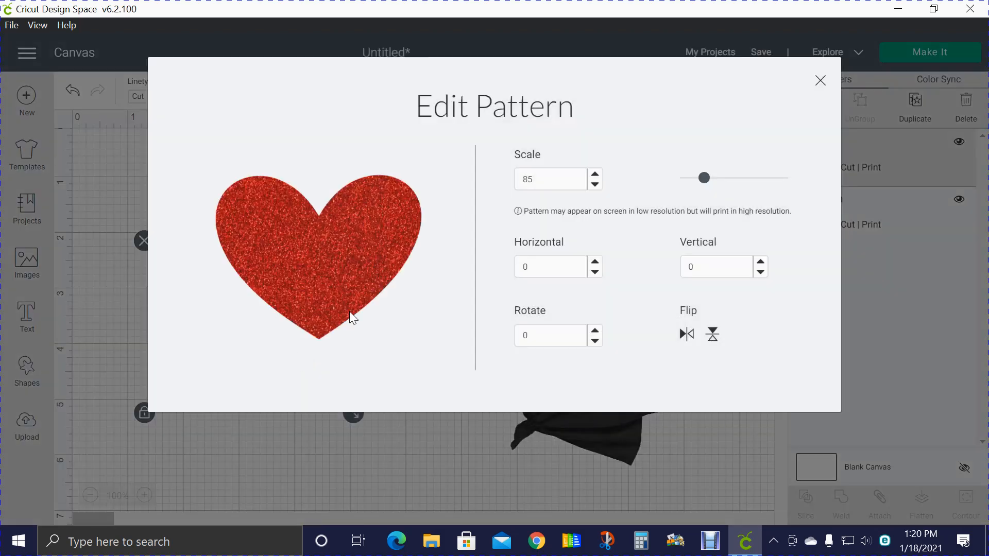
left_click_drag(704, 178, 739, 186)
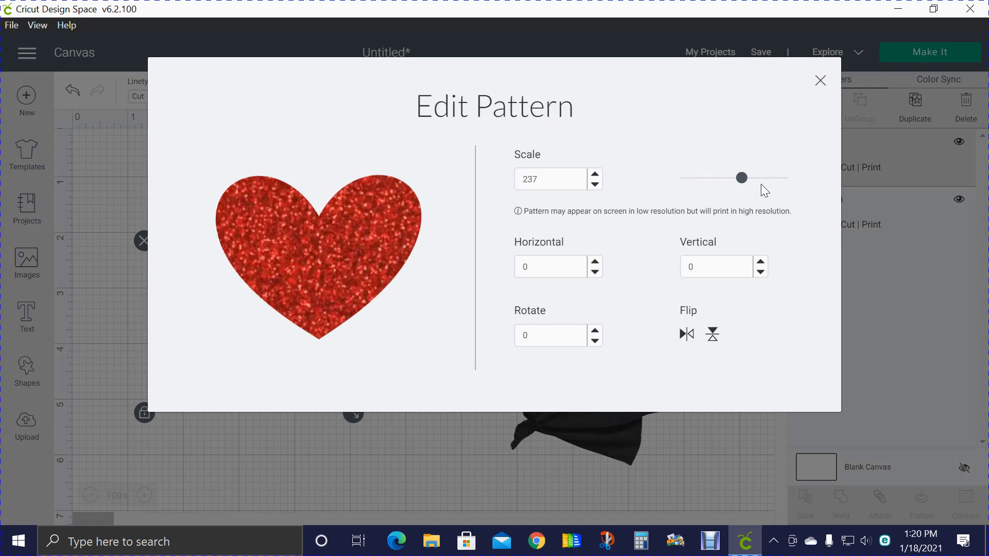
left_click_drag(741, 181, 682, 188)
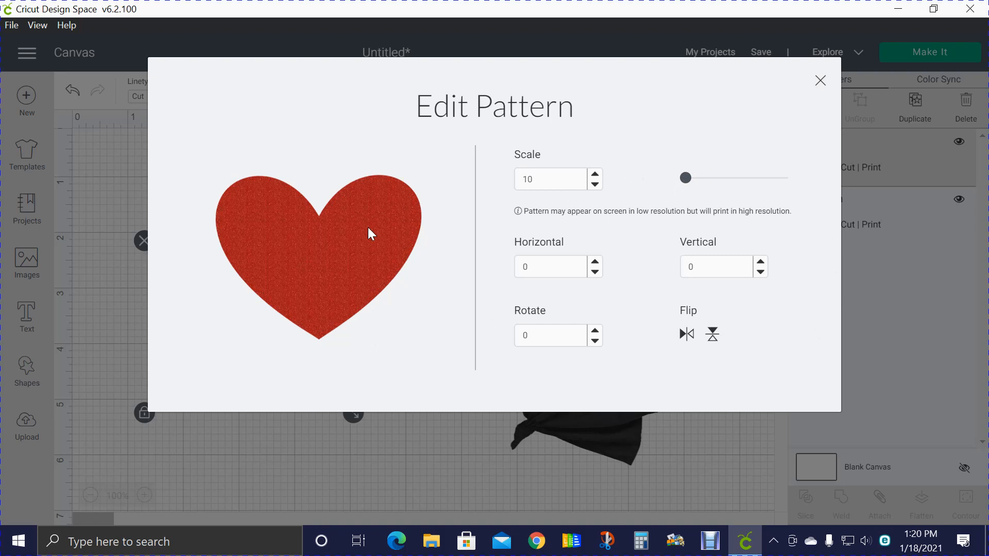
left_click_drag(684, 181, 702, 182)
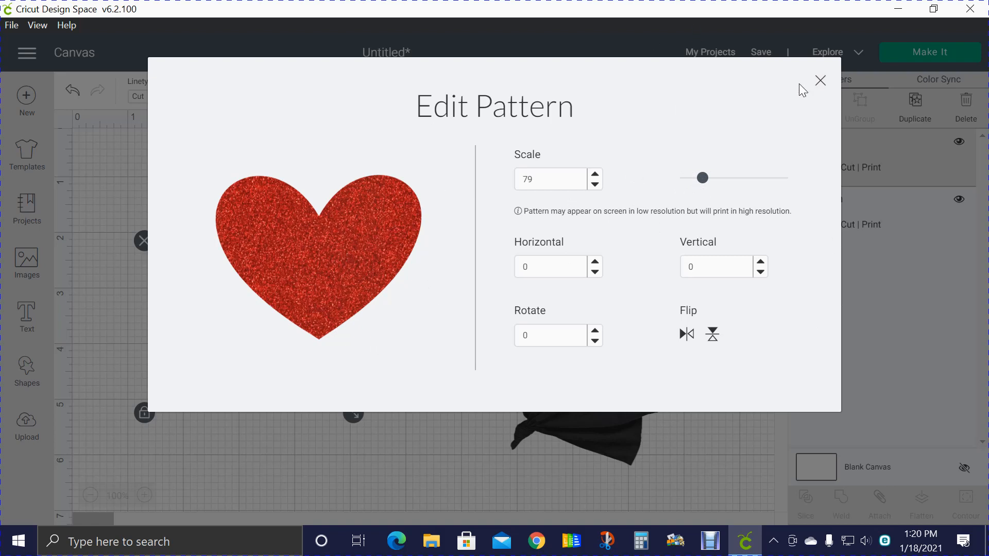
left_click(821, 80)
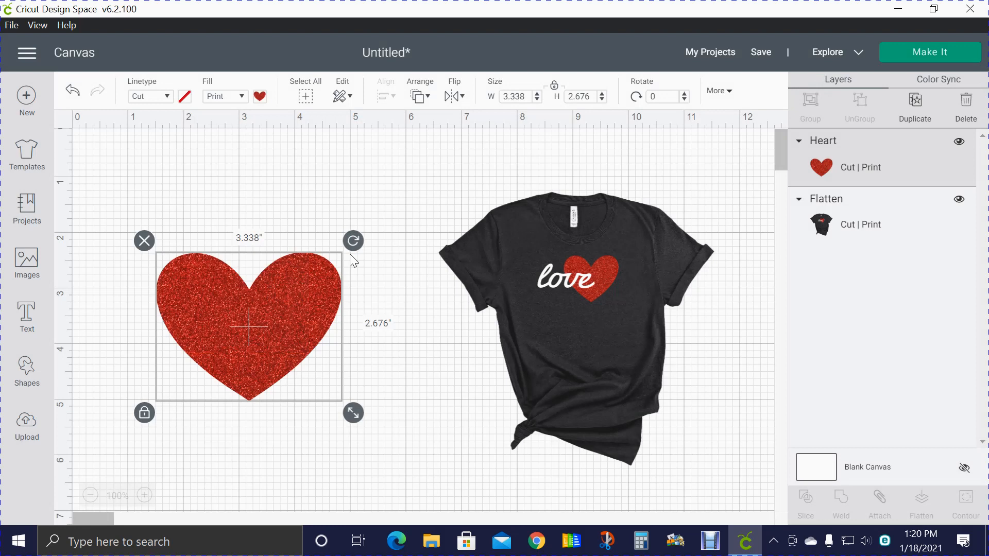
Step: Move the T-shirt mockup and the glitter heart farther right on the canvas to make room for text
left_click_drag(293, 305, 273, 282)
left_click_drag(585, 305, 768, 274)
left_click_drag(355, 304, 434, 296)
left_click(696, 307)
mouse_move(696, 307)
left_mouse_down()
mouse_move(647, 322)
mouse_move(633, 308)
mouse_move(682, 310)
left_mouse_up()
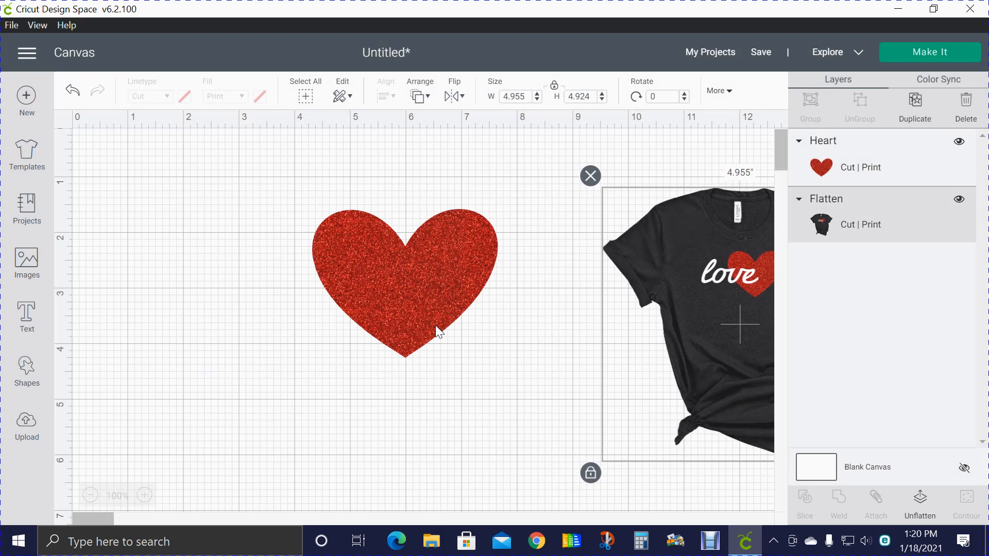
Step: Add a text object reading "love" to the canvas
left_click(23, 318)
type("lob")
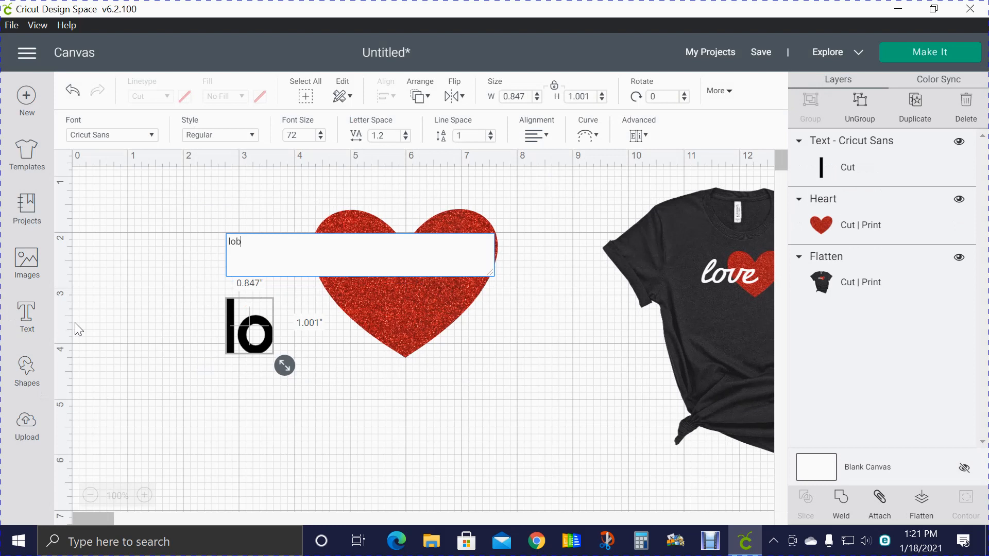
type("eve")
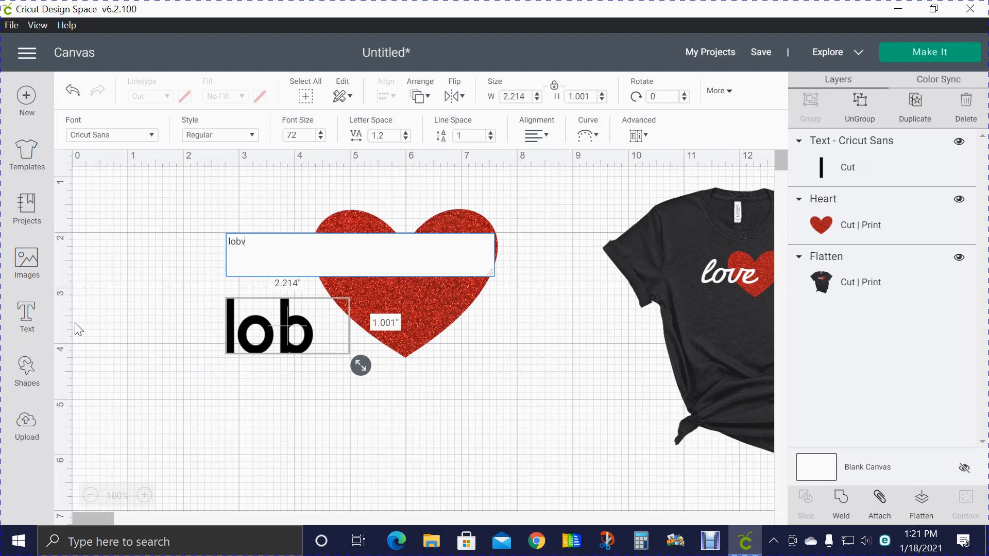
key("BackSpace")
key("BackSpace")
key("BackSpace")
key("BackSpace")
key("BackSpace")
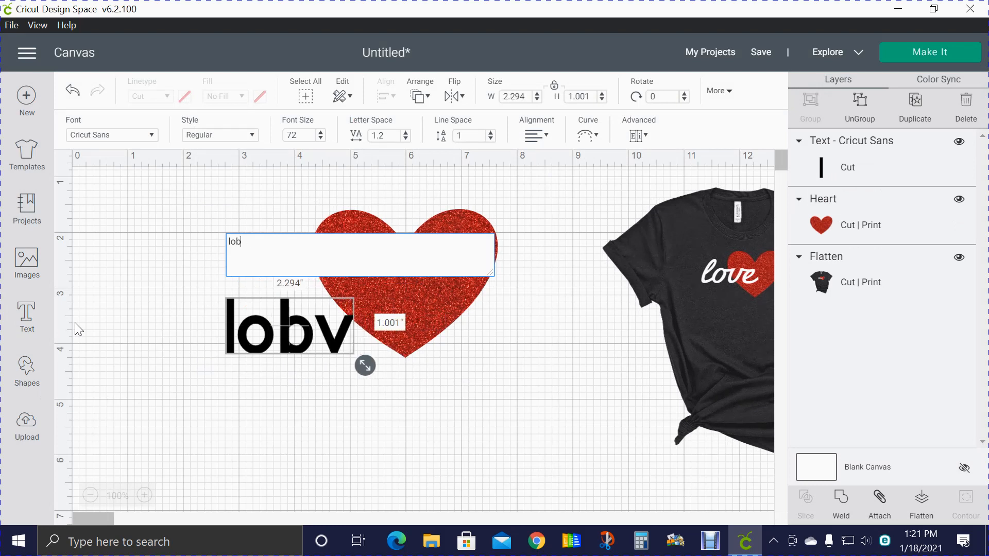
type("ve")
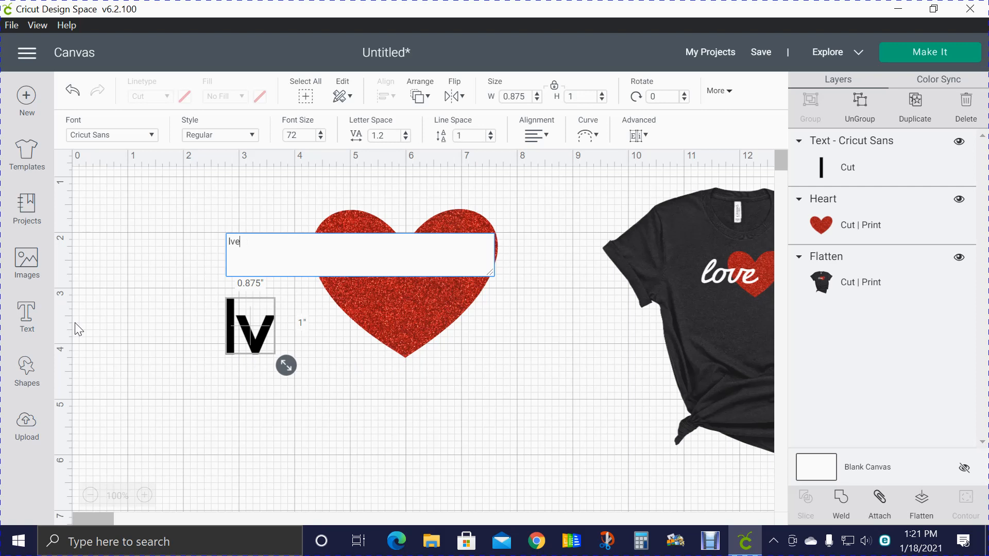
key("BackSpace")
key("BackSpace")
key("BackSpace")
type("lo")
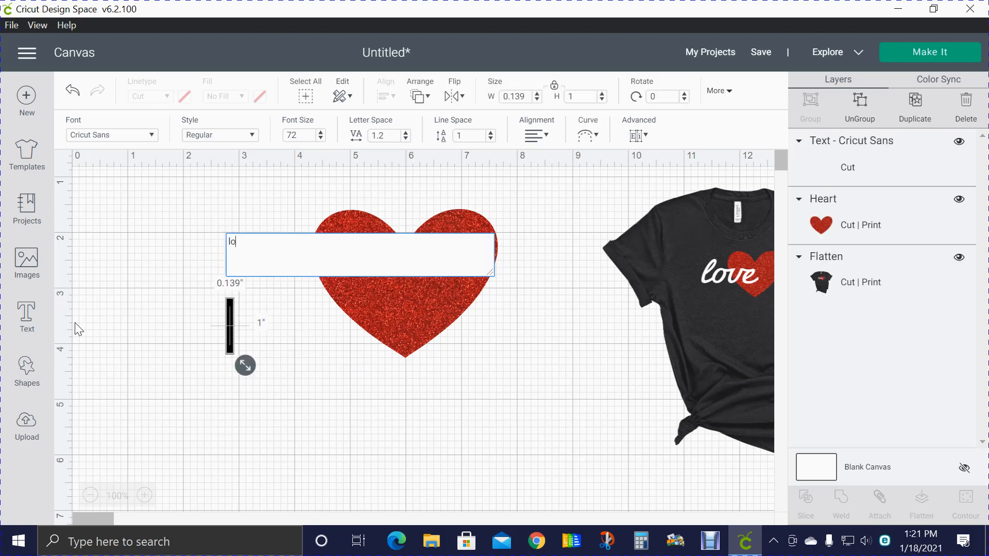
type("ve")
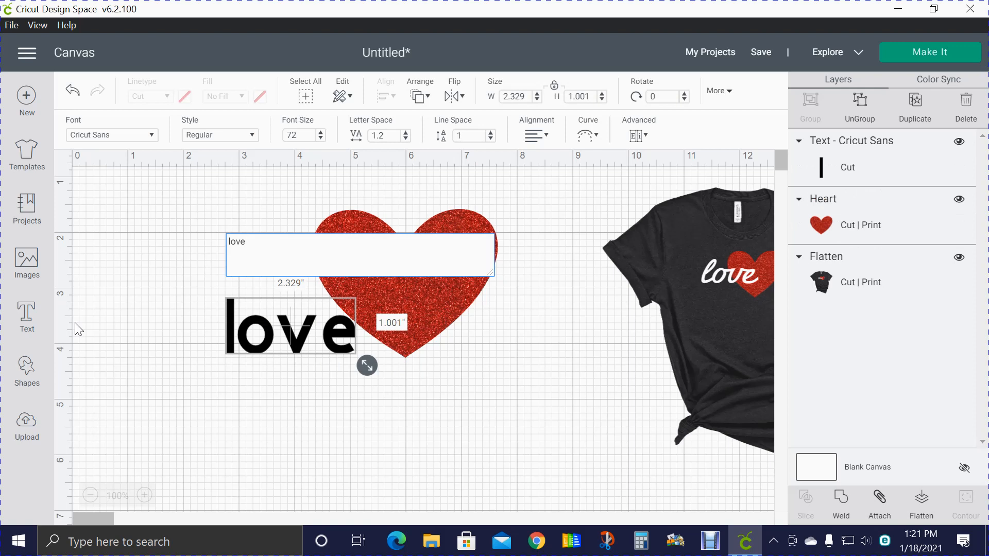
Step: Set the "love" text's font to Cursive 101 and its letter spacing to -1.5
left_click(156, 134)
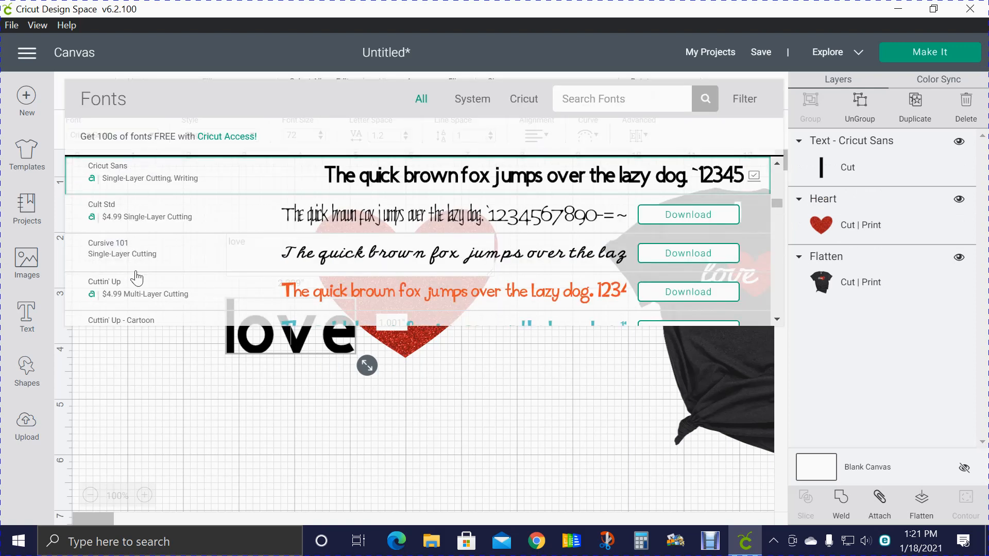
left_click(140, 264)
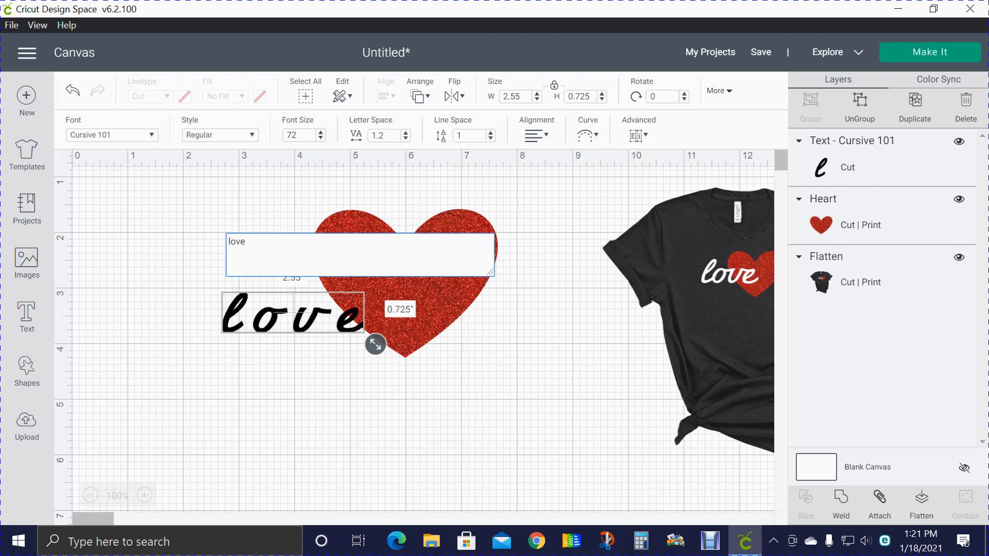
left_click(379, 136)
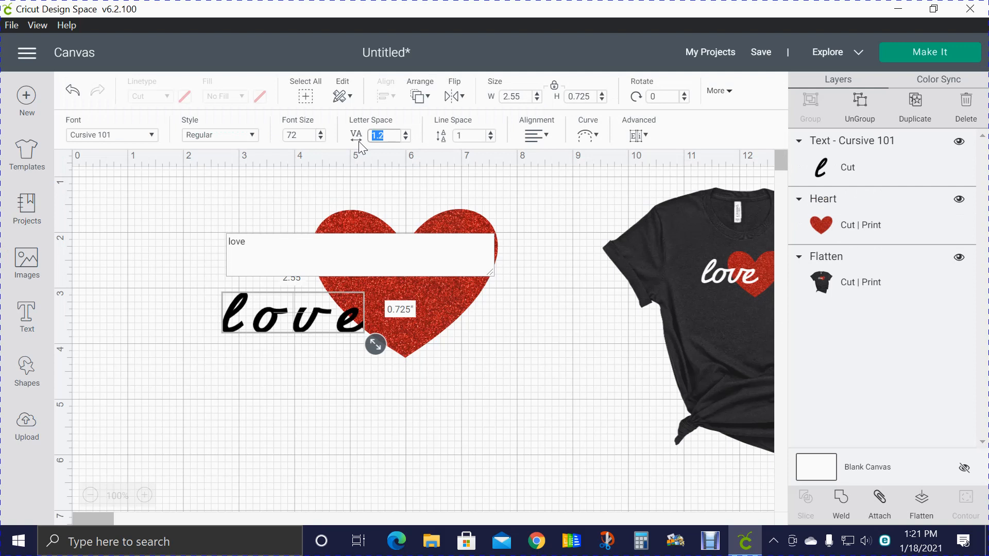
type("0")
key("Return")
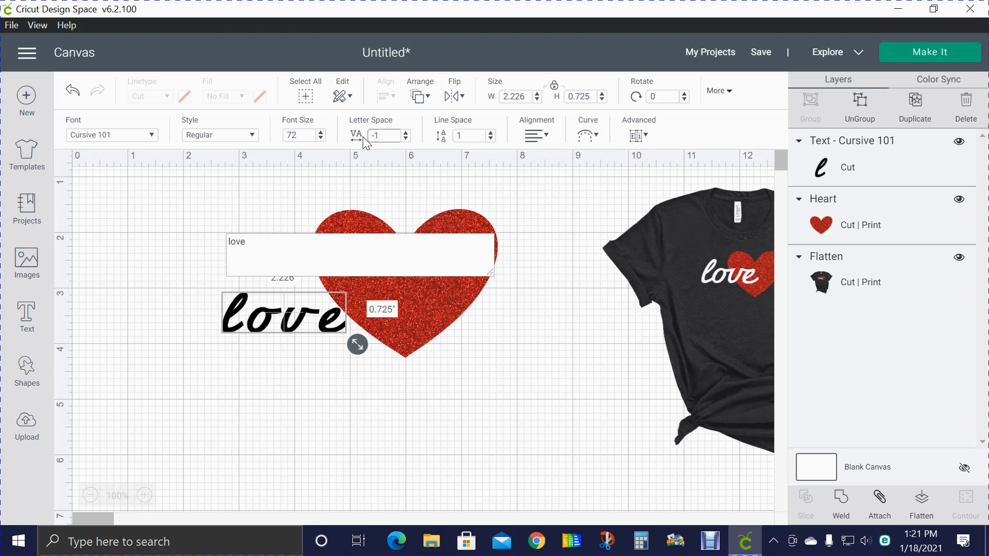
key("Return")
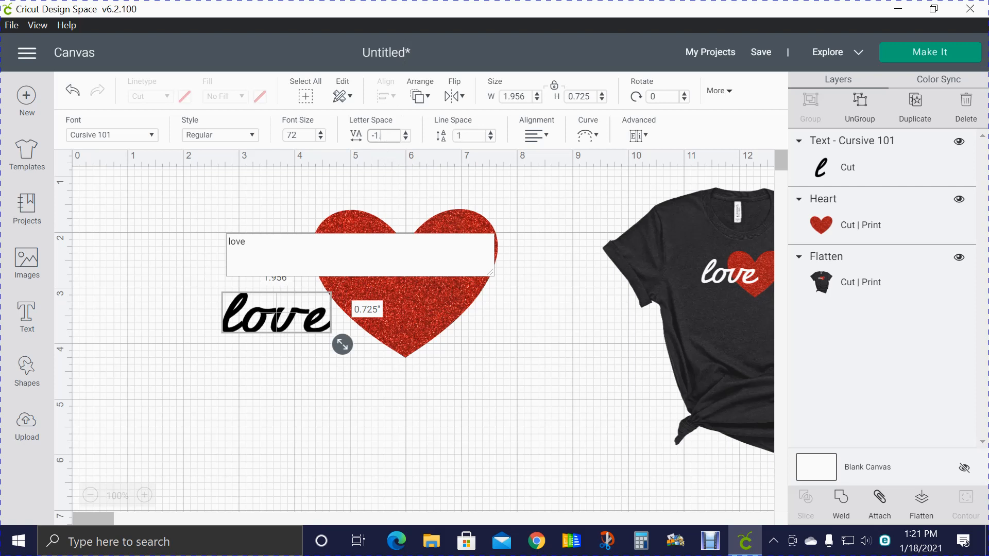
type("5")
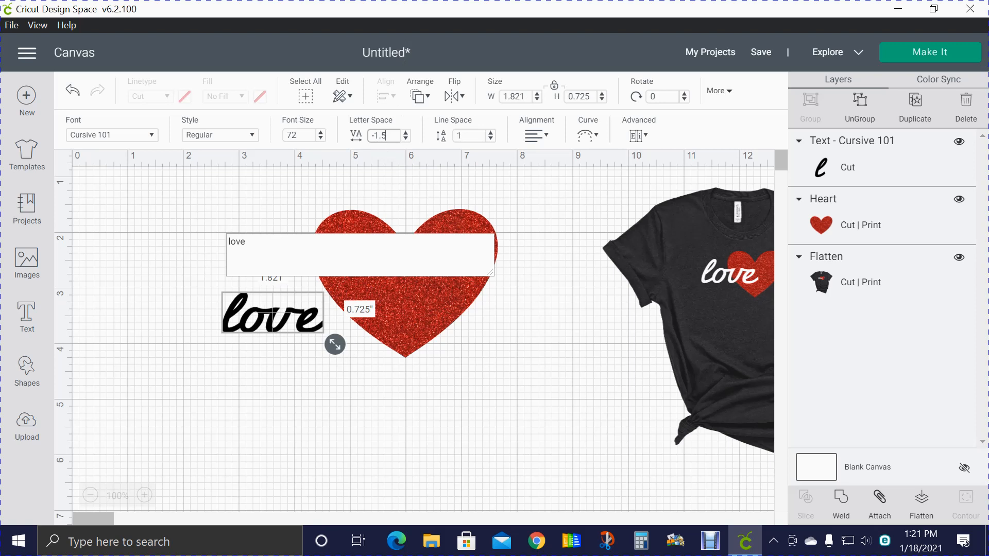
Step: Enlarge the "love" text to about 5.73 by 2.28 inches and place it at the heart's lower tip
left_click(298, 413)
left_click(308, 331)
left_click_drag(335, 344, 316, 442)
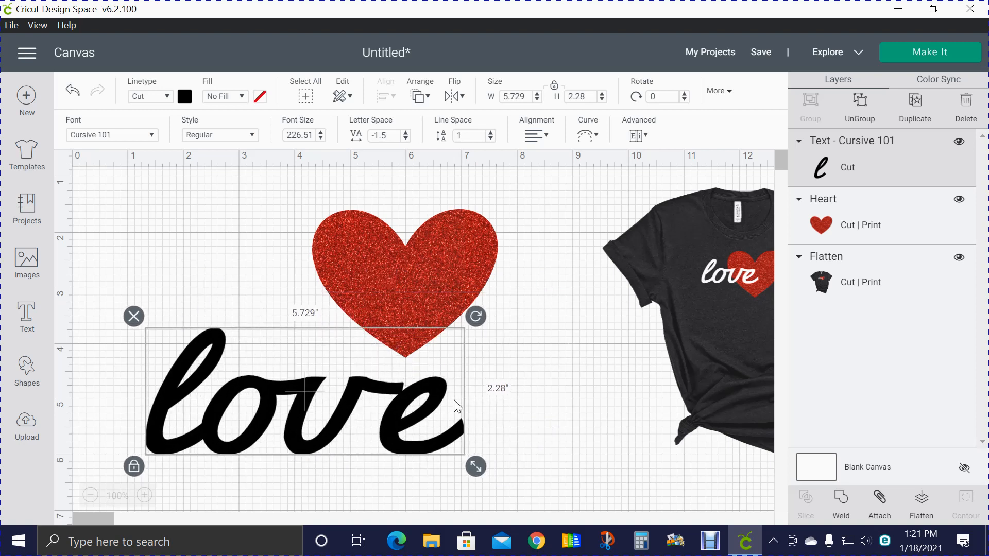
Step: Ungroup the "love" text into separate letters and move the e closer so it connects with the v
left_click(860, 101)
left_click(437, 405)
left_click_drag(437, 406, 423, 407)
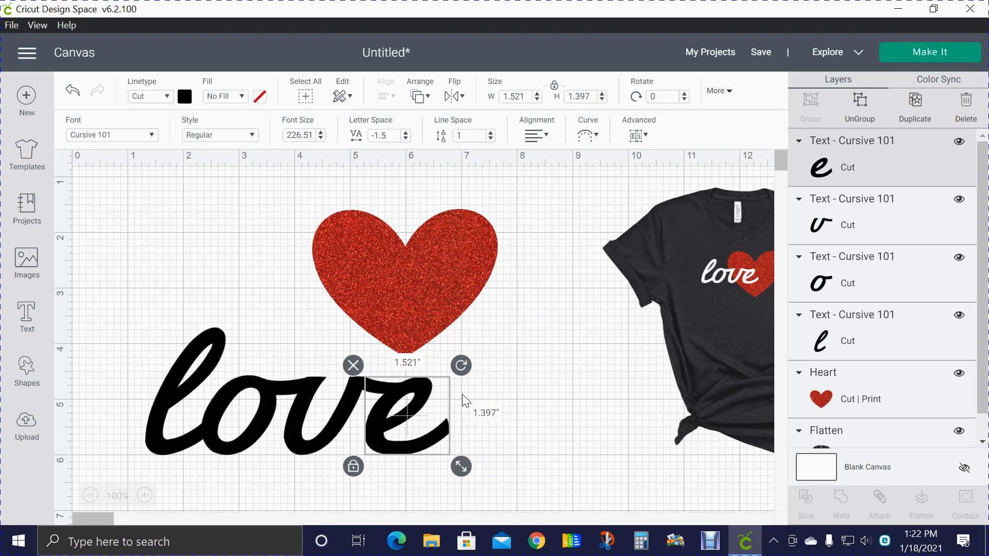
Step: Select all four letters of "love" and weld them into one shape
left_click(515, 396)
left_click_drag(112, 372, 485, 477)
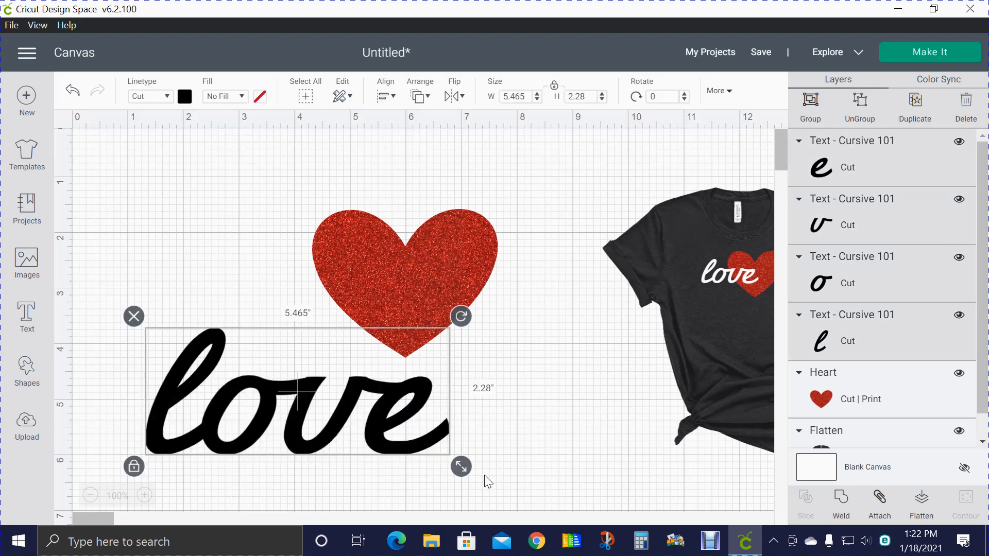
left_click(842, 505)
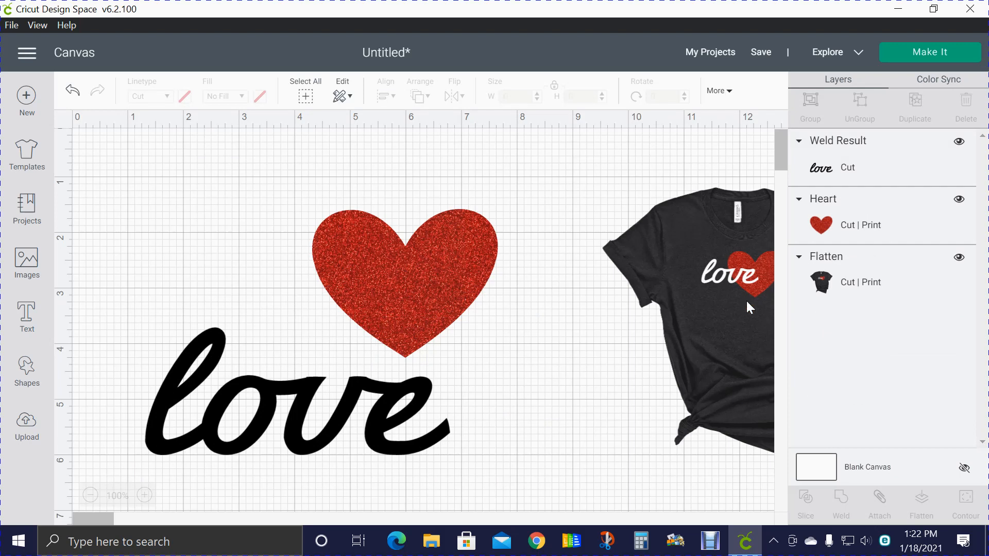
Step: Change the welded "love" shape's material color from black to white
left_click(244, 432)
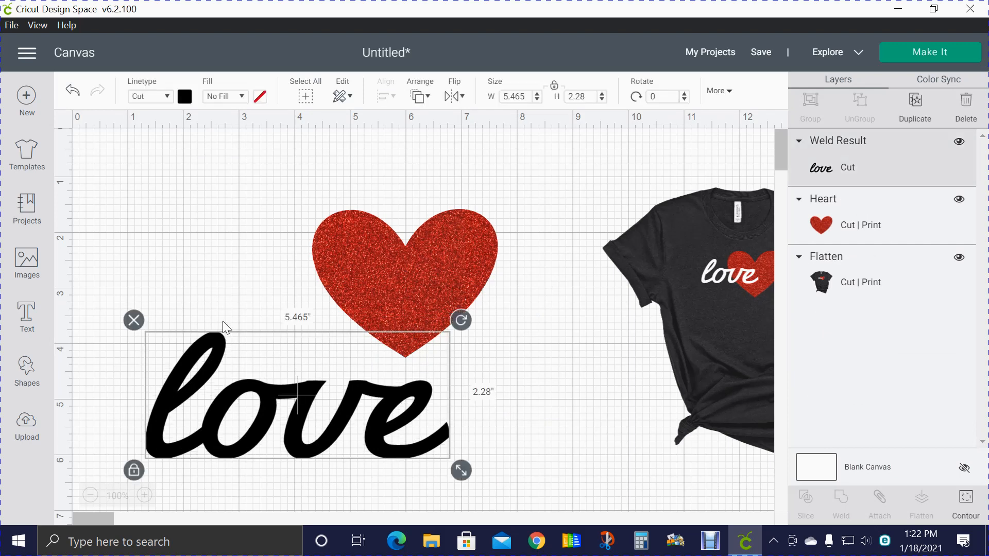
left_click(185, 101)
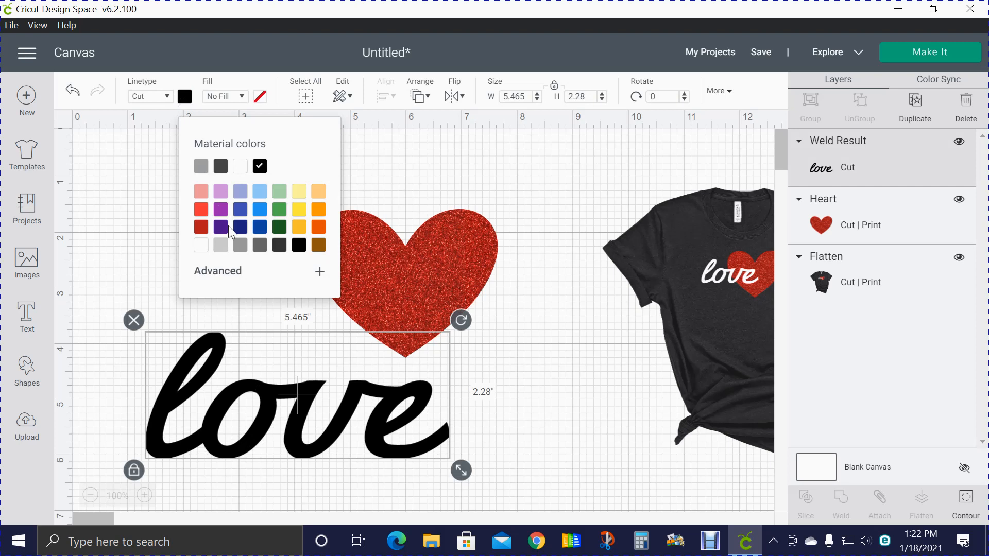
left_click(201, 246)
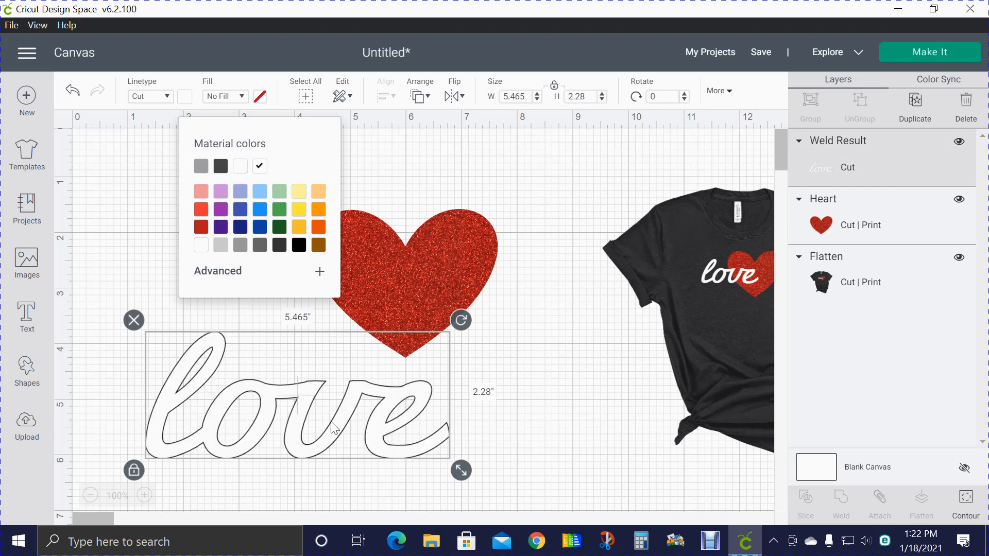
Step: Shrink the white "love" text to about 2.78 by 1.16 inches and overlap it on the heart's lower-left side
left_click_drag(339, 421, 315, 349)
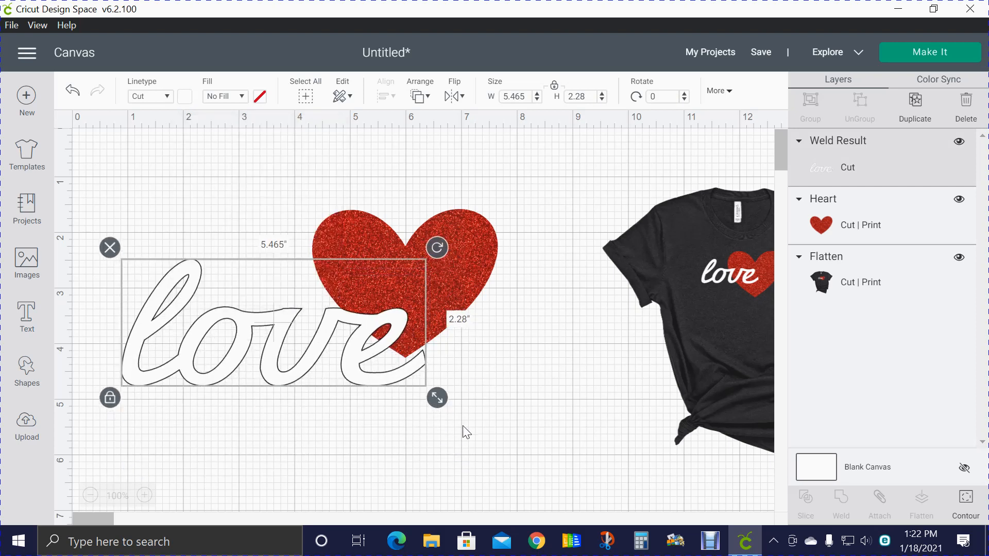
left_click_drag(437, 398, 288, 336)
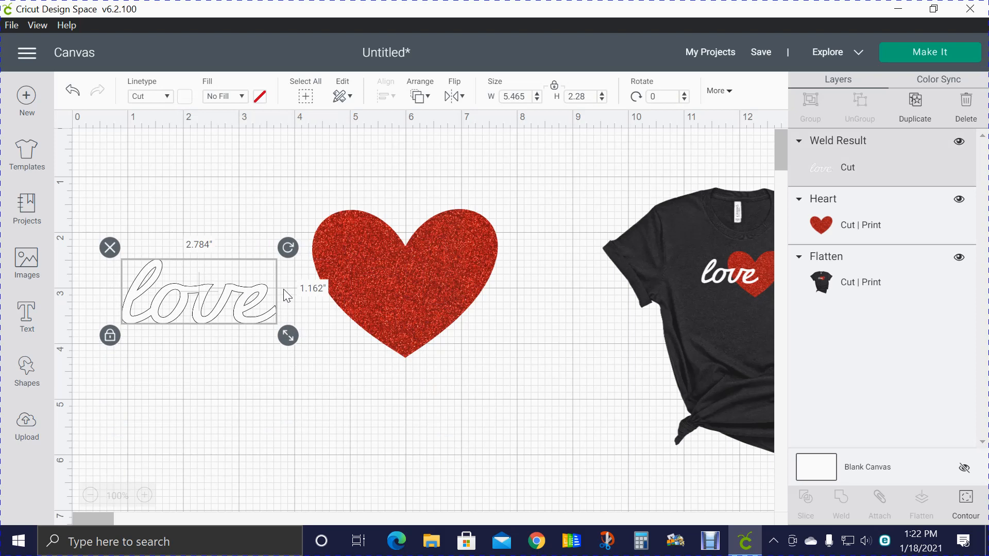
left_click_drag(235, 299, 372, 293)
left_click(456, 443)
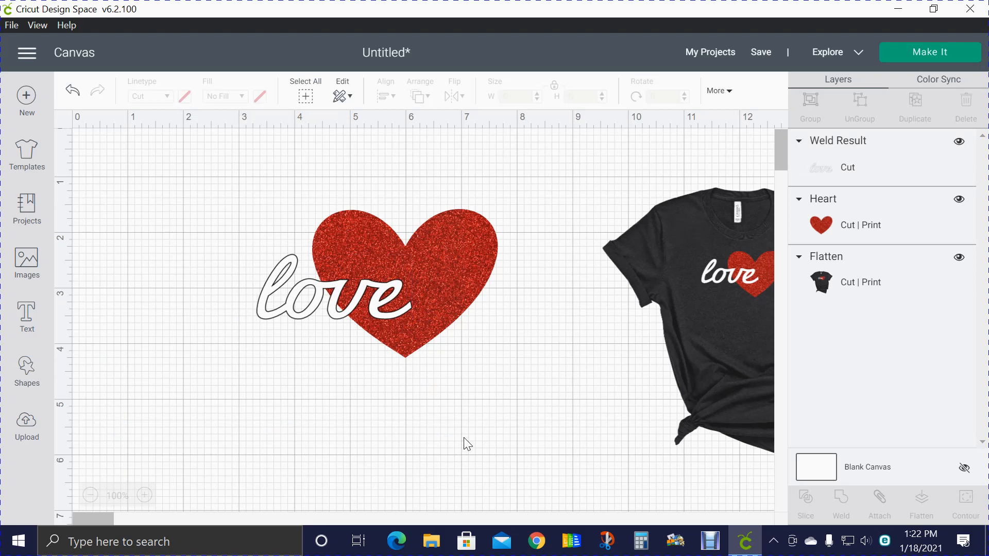
Step: Shift the T-shirt mockup slightly closer to the heart and "love" design
left_click_drag(722, 306, 700, 304)
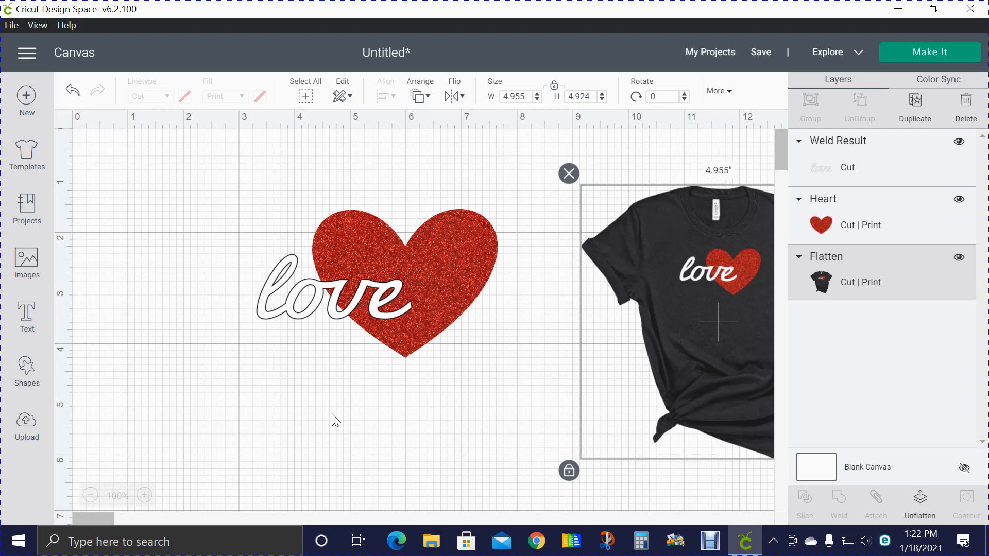
left_click(332, 315)
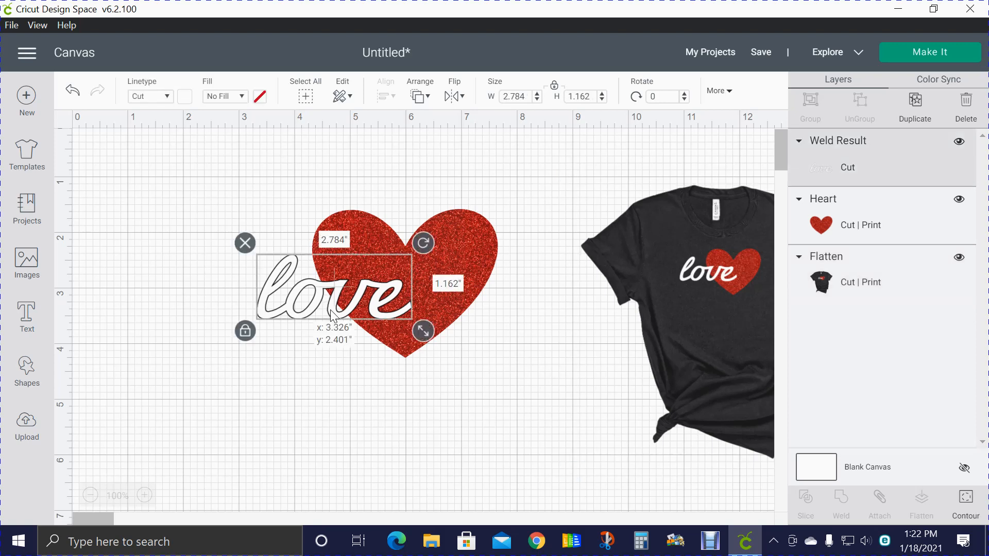
left_click(317, 396)
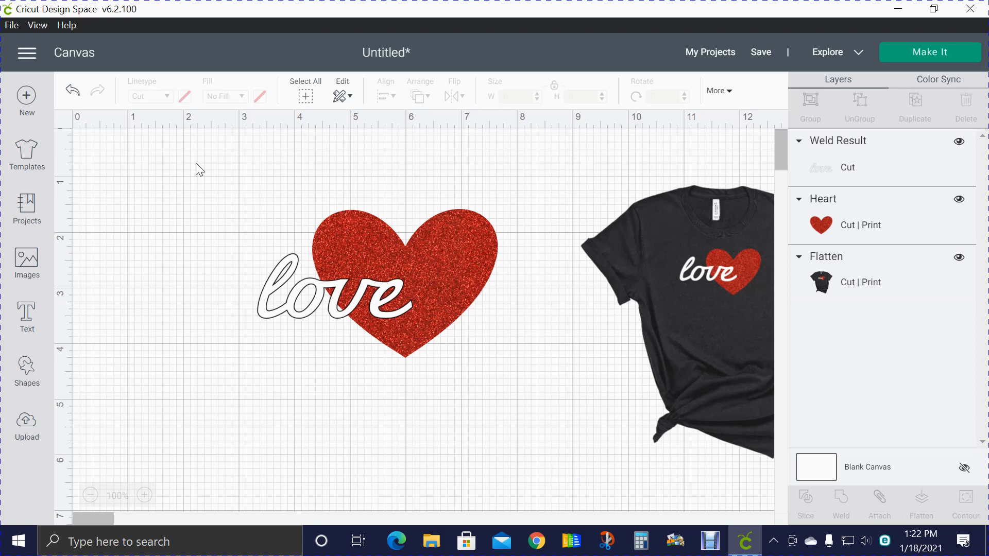
Step: Slice the overlapping heart and "love" text, pulling the pieces apart and deleting the leftover red glitter "ve"
left_click_drag(222, 176, 532, 384)
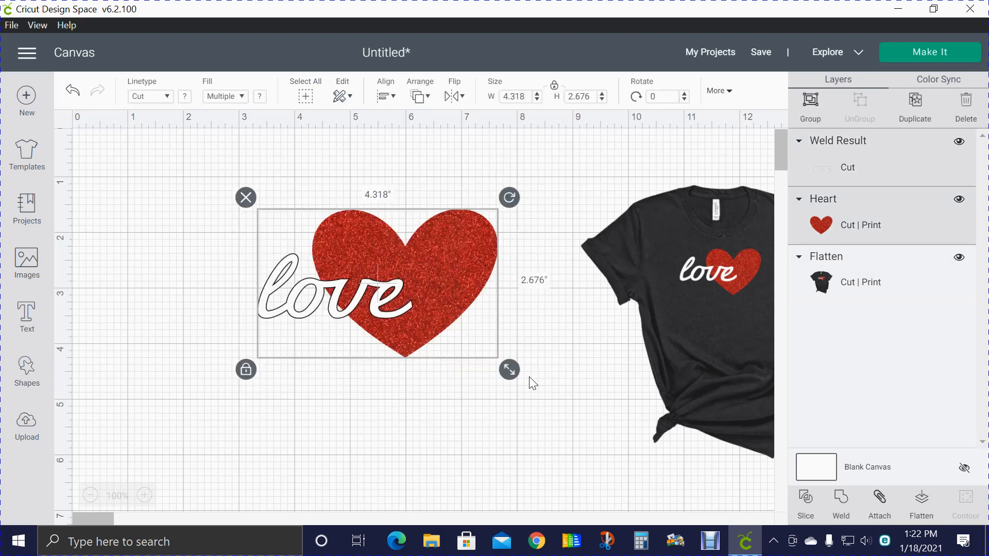
left_click(812, 504)
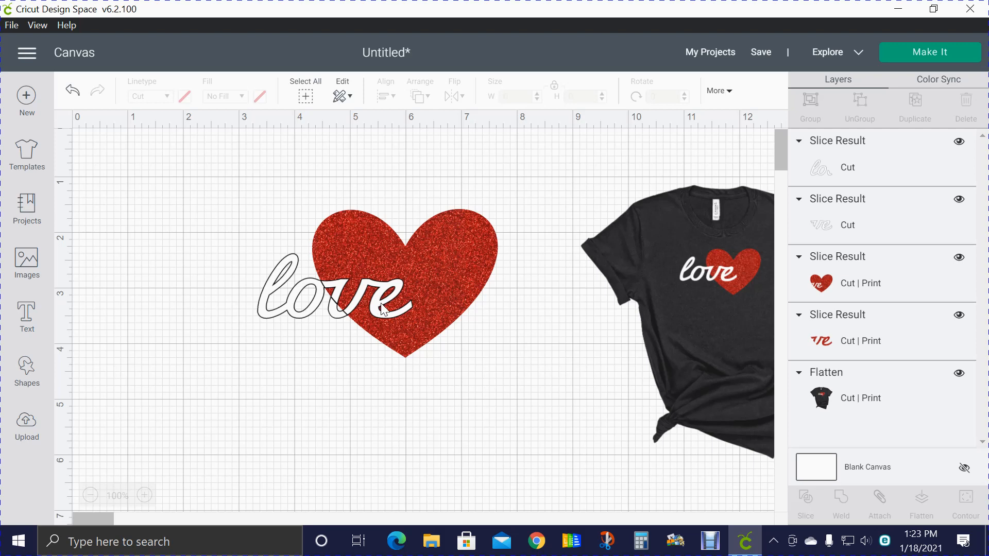
left_click_drag(379, 306, 360, 463)
left_click_drag(351, 300, 395, 197)
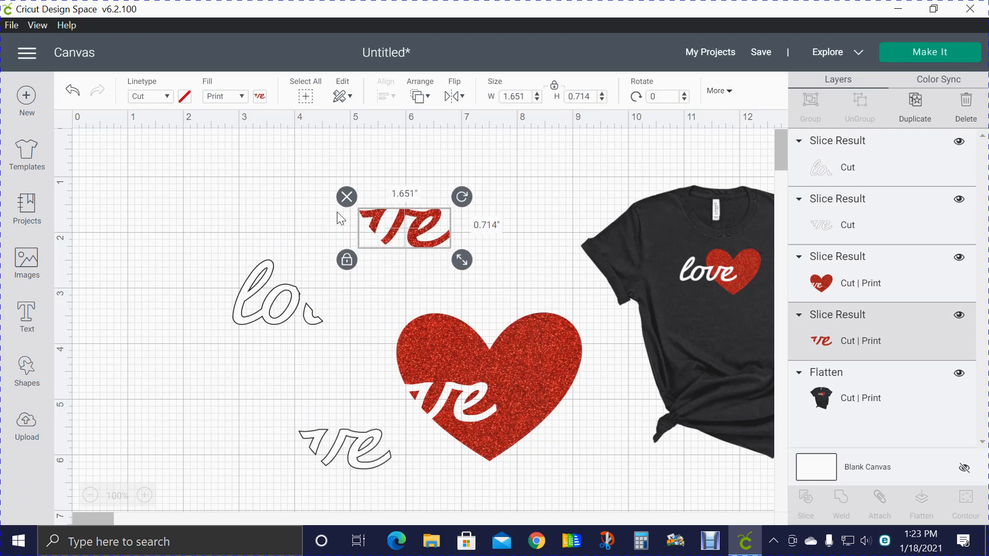
left_click(347, 197)
Step: Move the cut heart up and realign the white "ve" piece with the "lo" piece to complete the word "love"
left_click_drag(474, 434, 461, 293)
left_click_drag(361, 446, 358, 312)
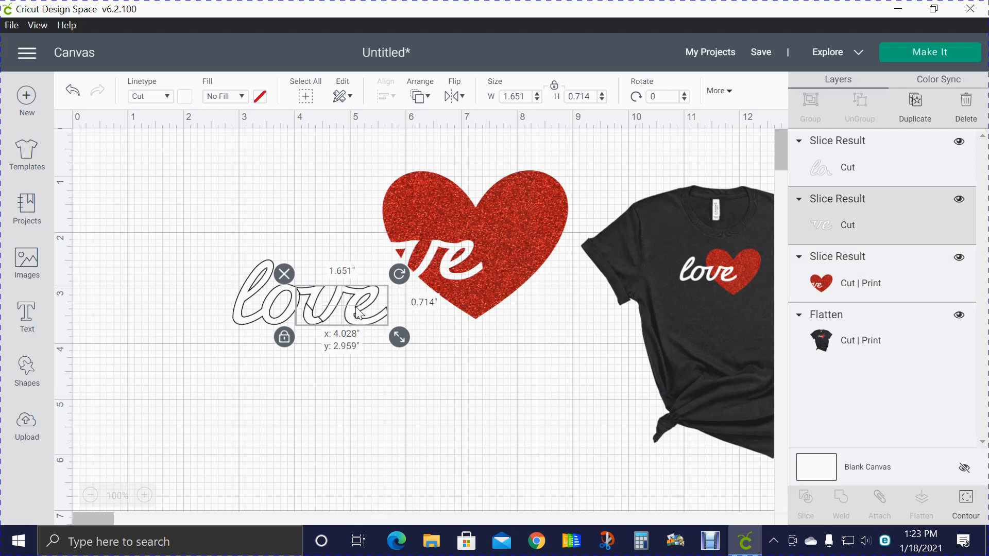
left_click_drag(359, 312, 359, 311)
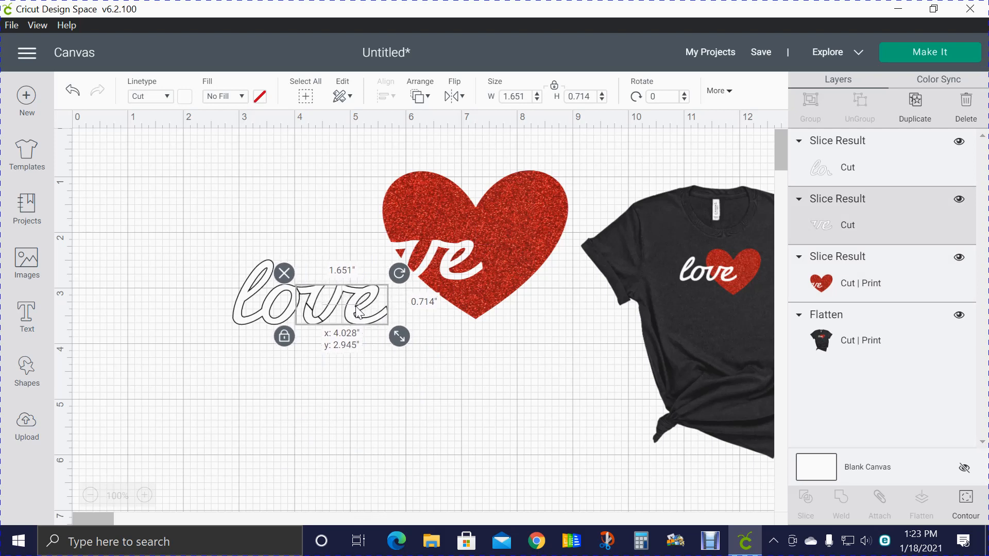
left_click_drag(359, 311, 359, 311)
left_click(343, 413)
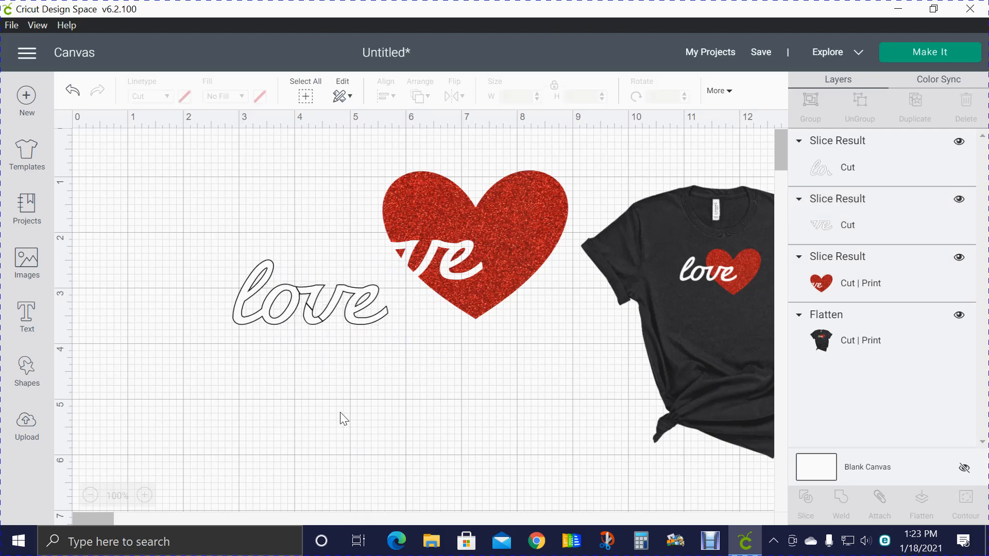
Step: Weld the two white "love" pieces back into a single shape
left_click(145, 496)
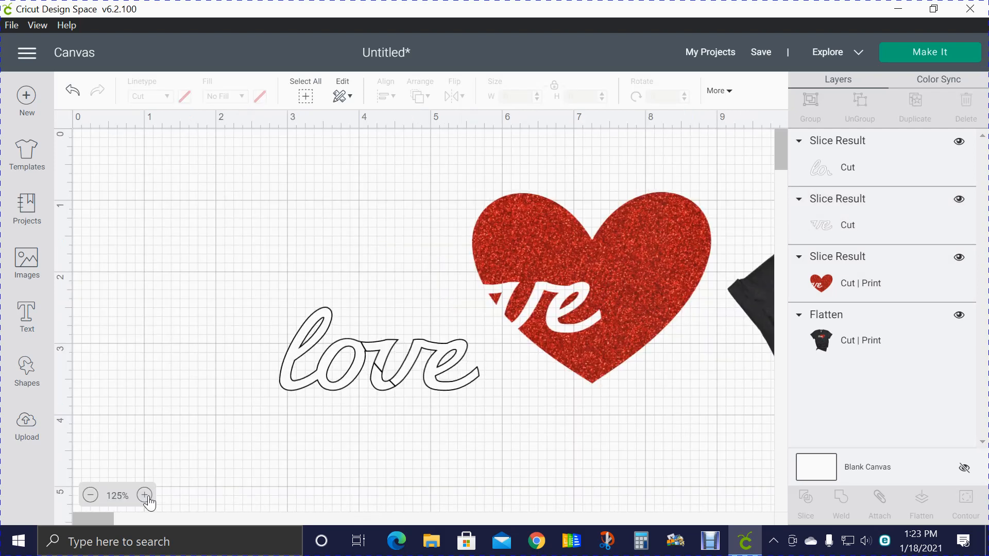
left_click(145, 495)
left_click(146, 495)
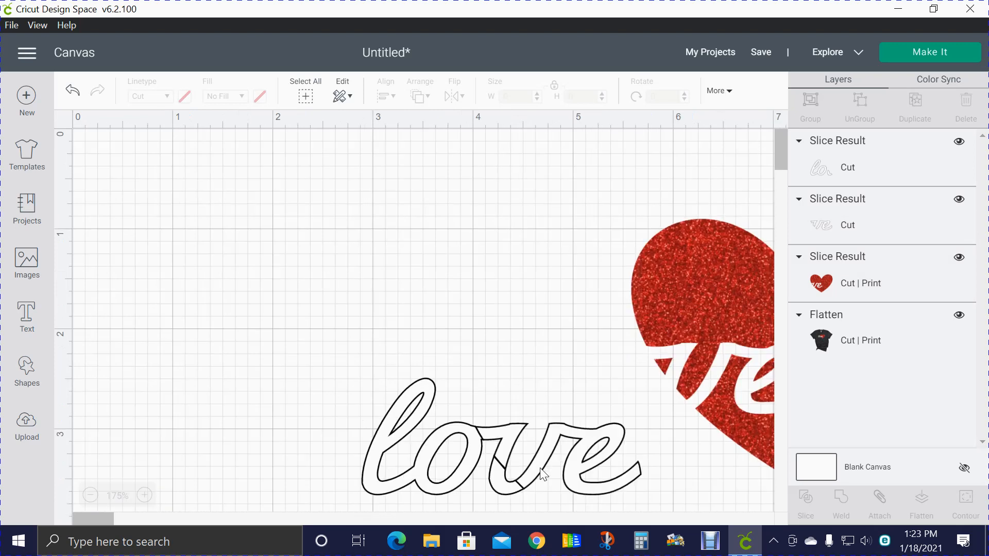
left_click_drag(342, 363, 621, 502)
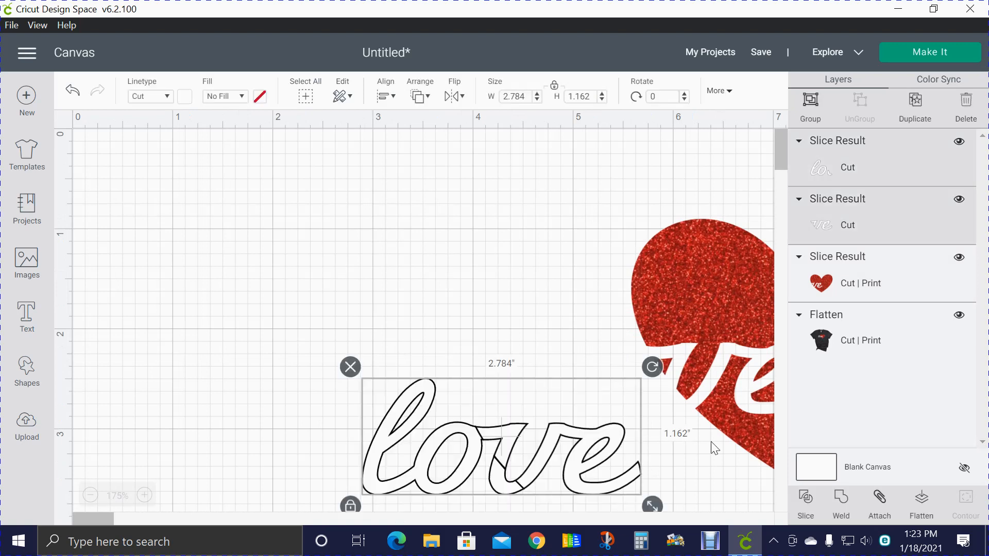
left_click(843, 498)
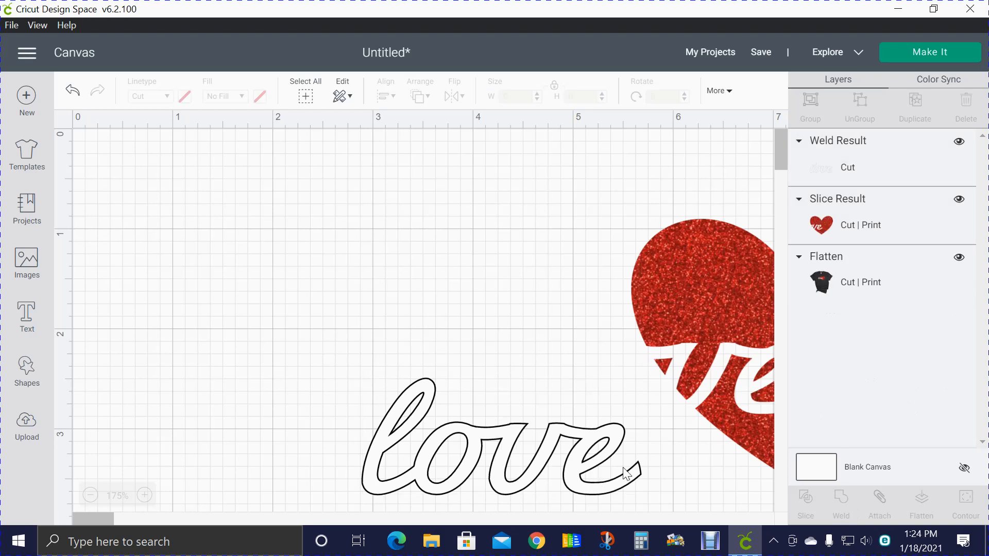
Step: Reposition the sliced heart and fit the welded "love" text exactly into its lettering cut-out
left_click_drag(718, 288, 447, 264)
left_click_drag(429, 472, 159, 427)
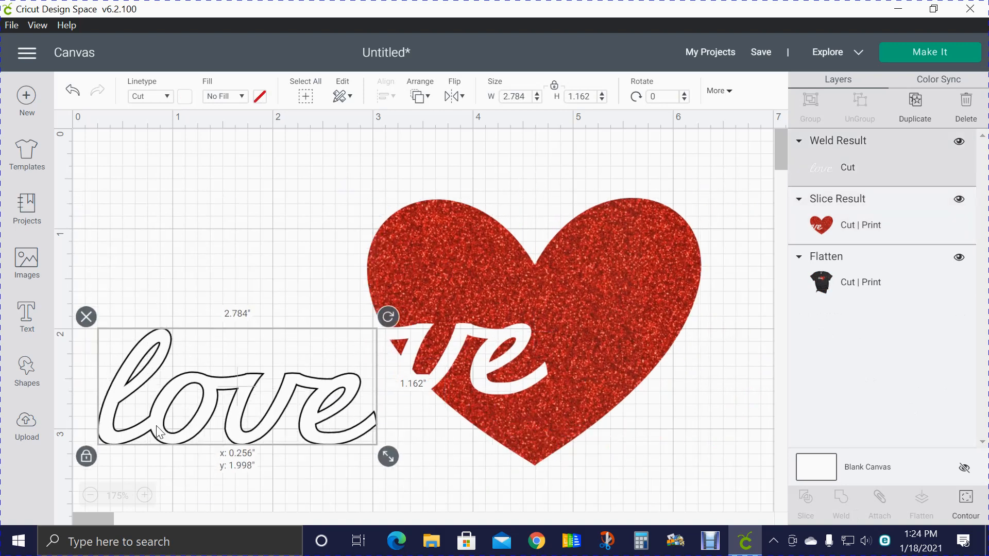
mouse_move(558, 415)
left_mouse_down()
mouse_move(590, 418)
mouse_move(550, 422)
left_mouse_up()
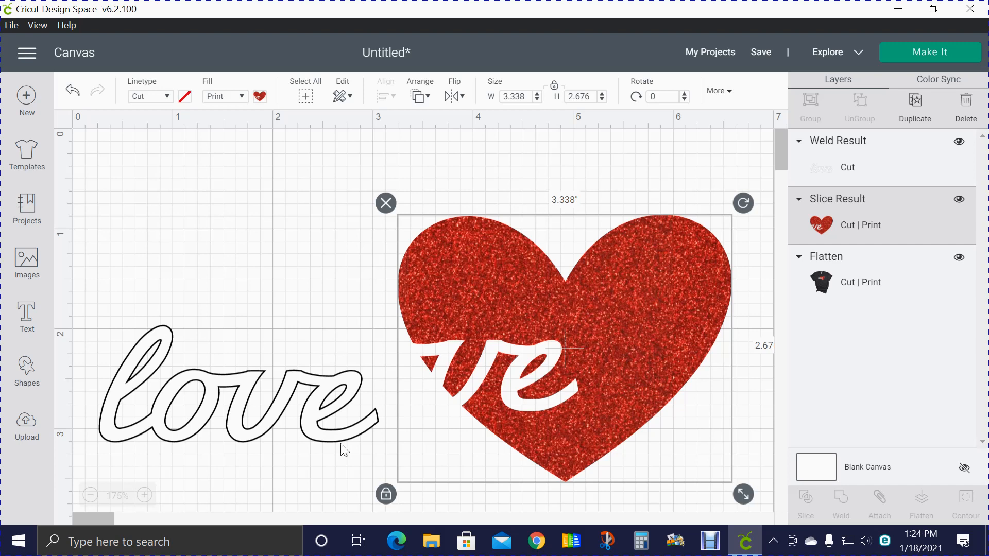
left_click_drag(323, 431, 526, 406)
left_click(462, 487)
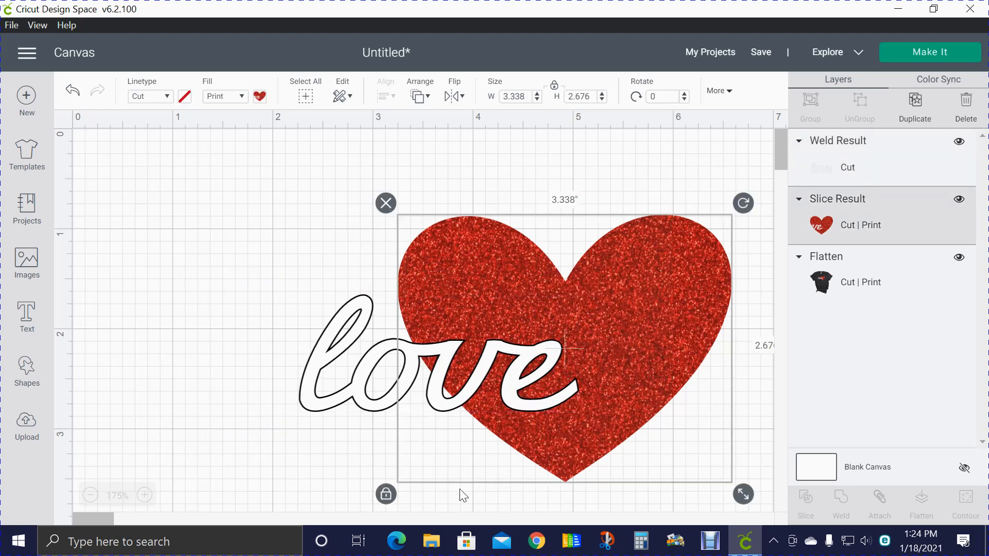
left_click(292, 450)
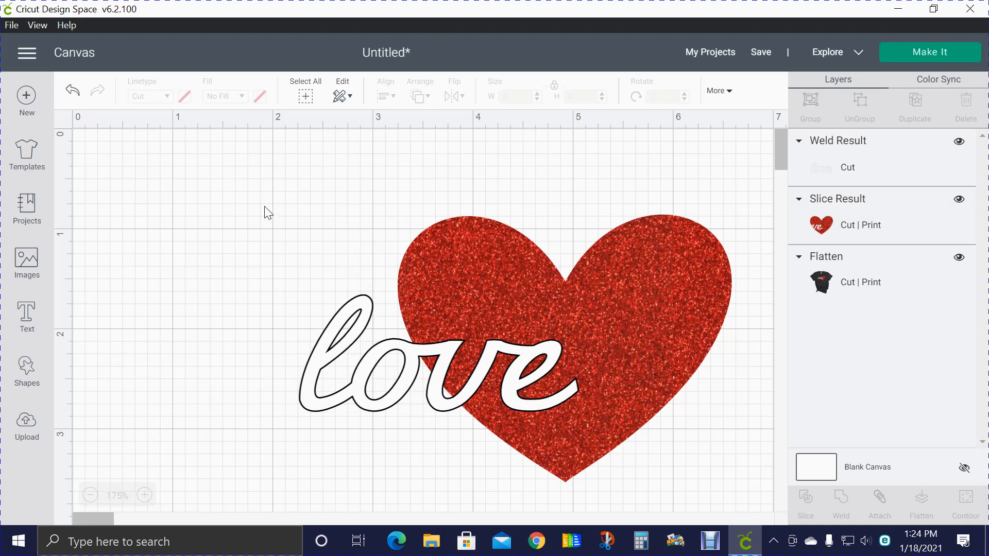
Step: Flatten the heart and "love" text into one printable image and move it slightly toward the canvas origin
left_click_drag(265, 171, 724, 496)
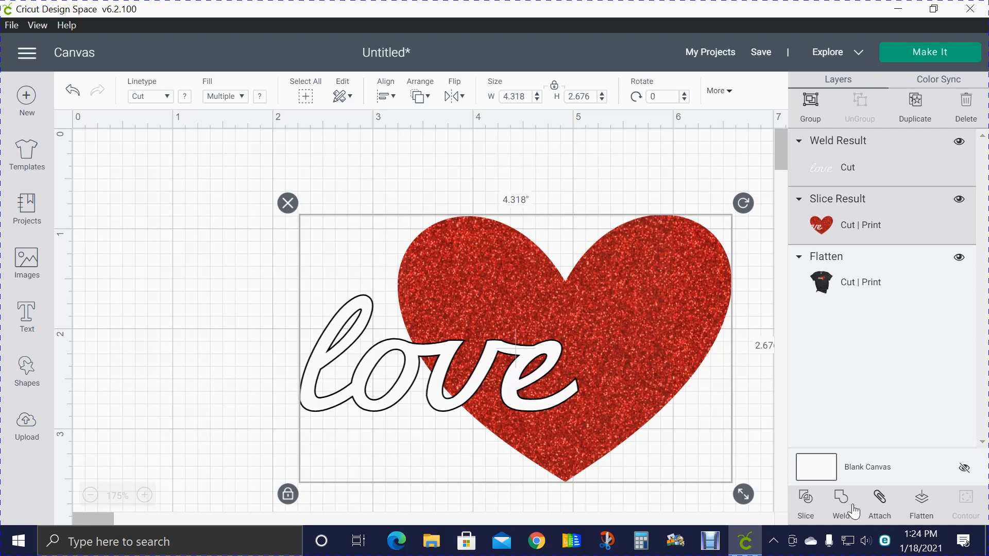
left_click(923, 502)
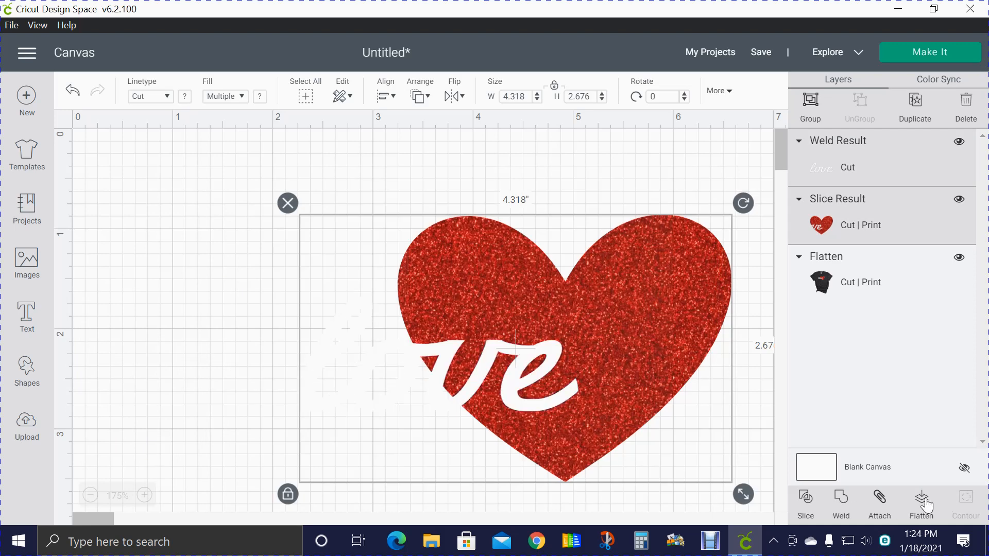
left_click_drag(616, 426, 499, 417)
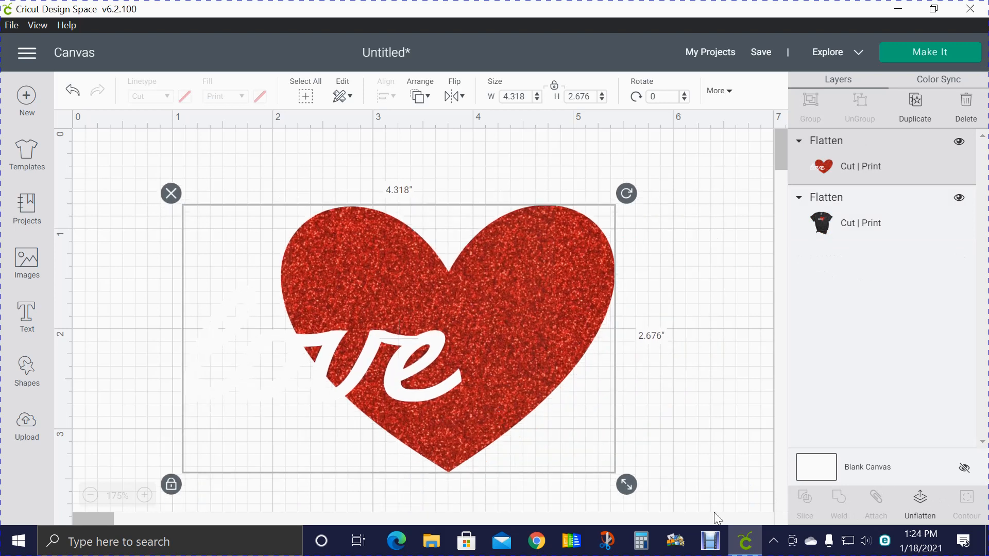
Step: Change the canvas color to black and hide the grid lines
left_click(821, 472)
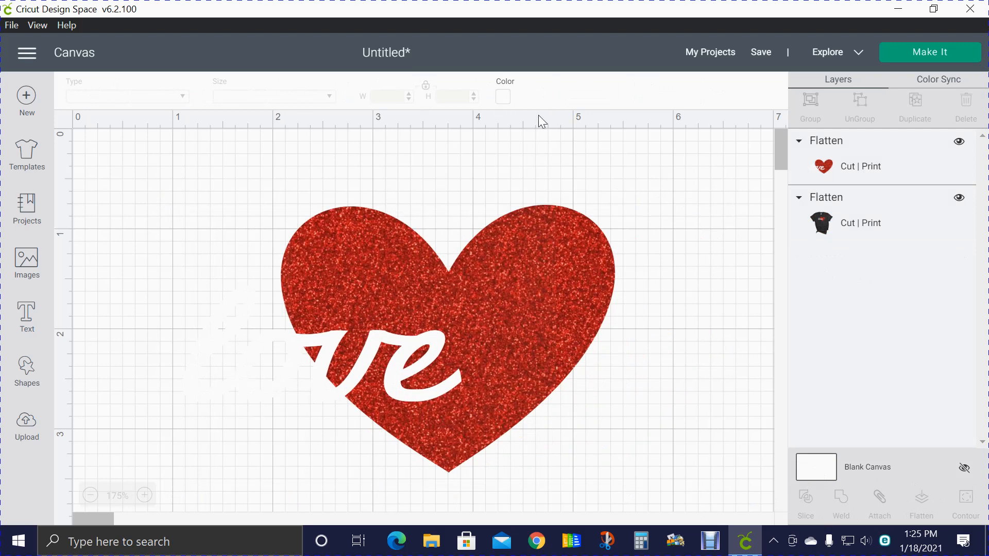
left_click(502, 98)
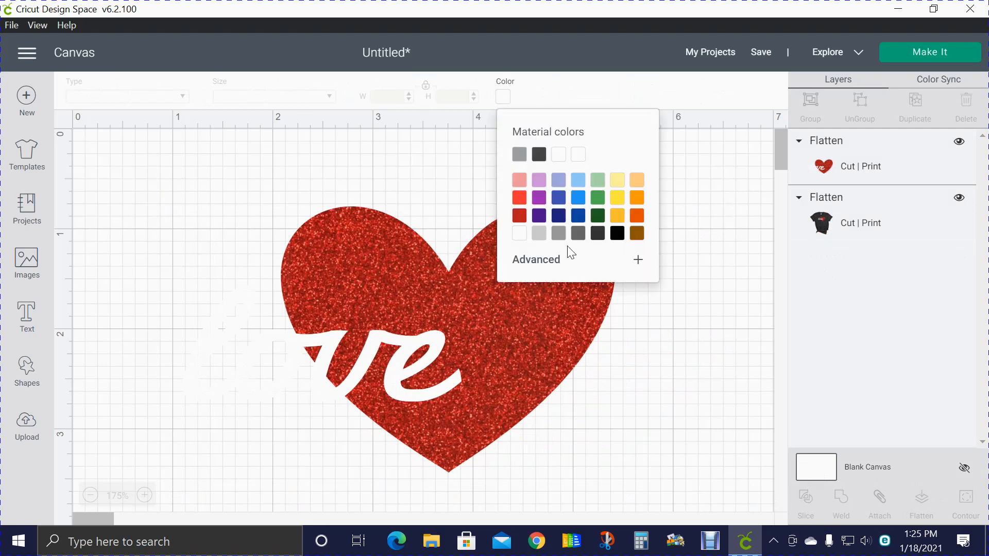
left_click(617, 235)
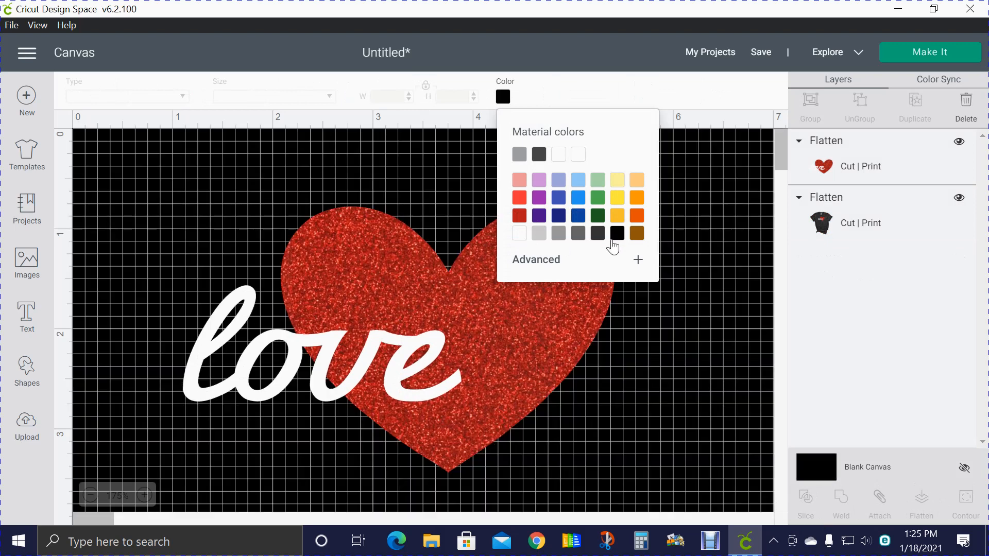
left_click(64, 115)
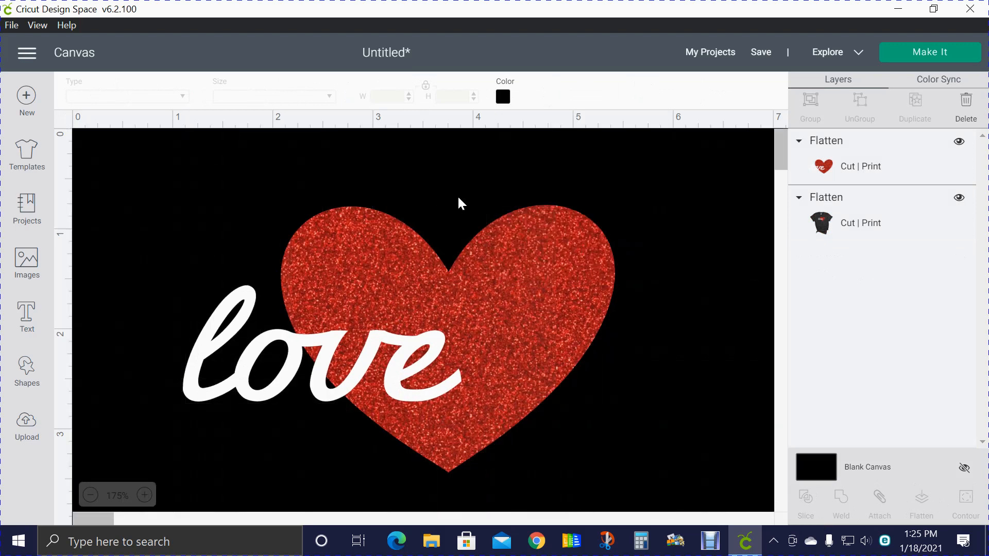
Step: Scale the flattened heart design down to about 2.05 by 1.27 inches
left_click(509, 345)
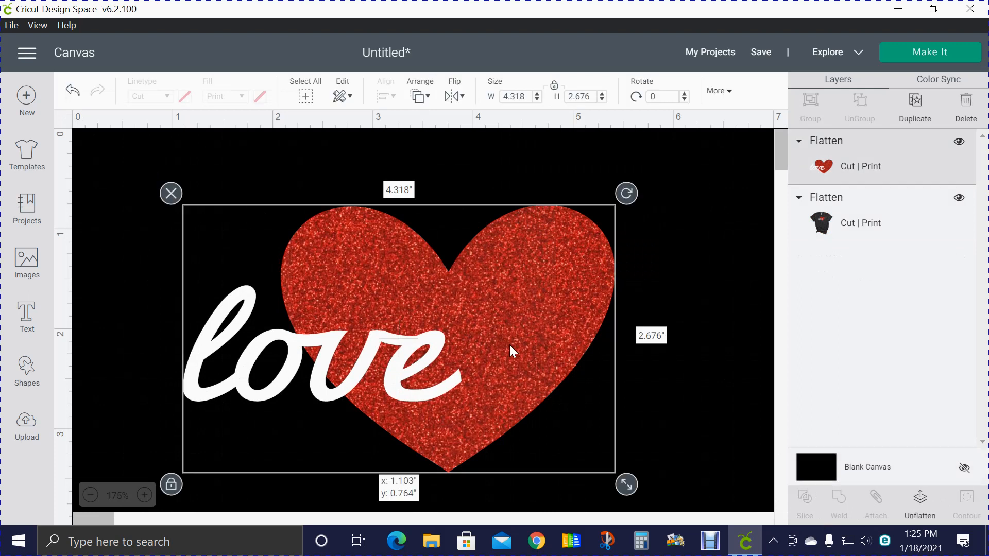
left_click_drag(630, 486, 392, 375)
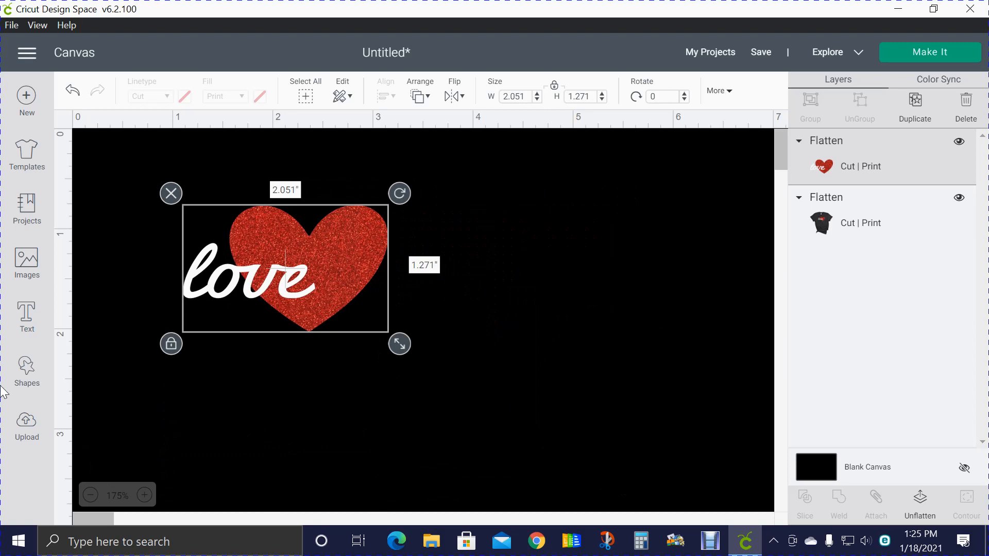
Step: Insert the plain dark T-shirt with the knotted hem from the recently uploaded images
left_click(27, 427)
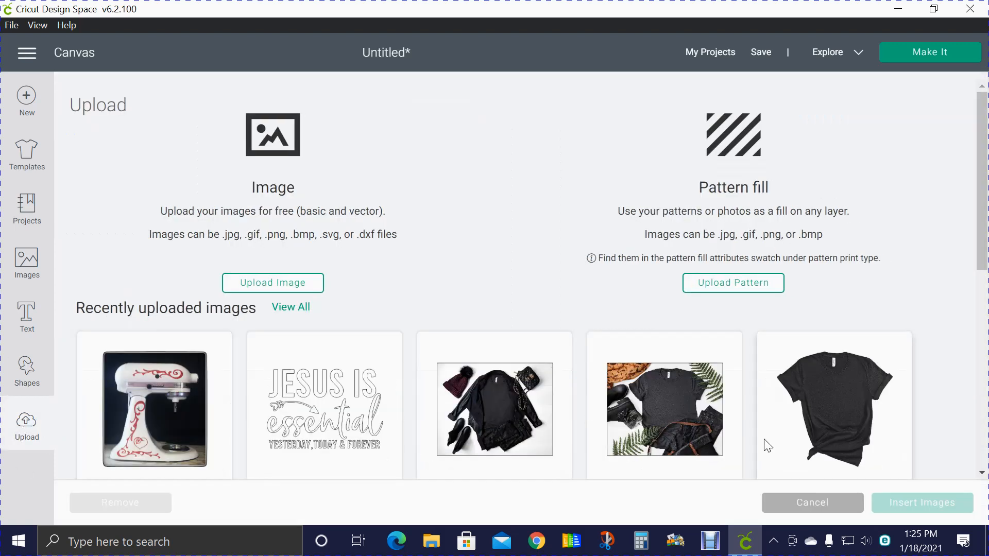
left_click(811, 418)
left_click(909, 507)
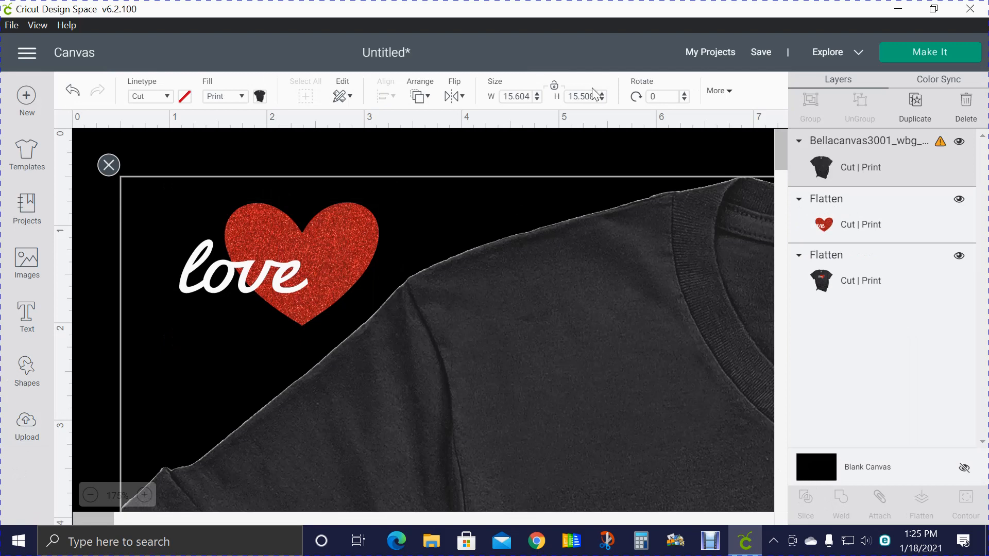
Step: Try to set the inserted T-shirt's width to 5 inches with its proportions unlocked, and undo it
left_click(525, 96)
key("ctrl+a")
type("5")
key("Return")
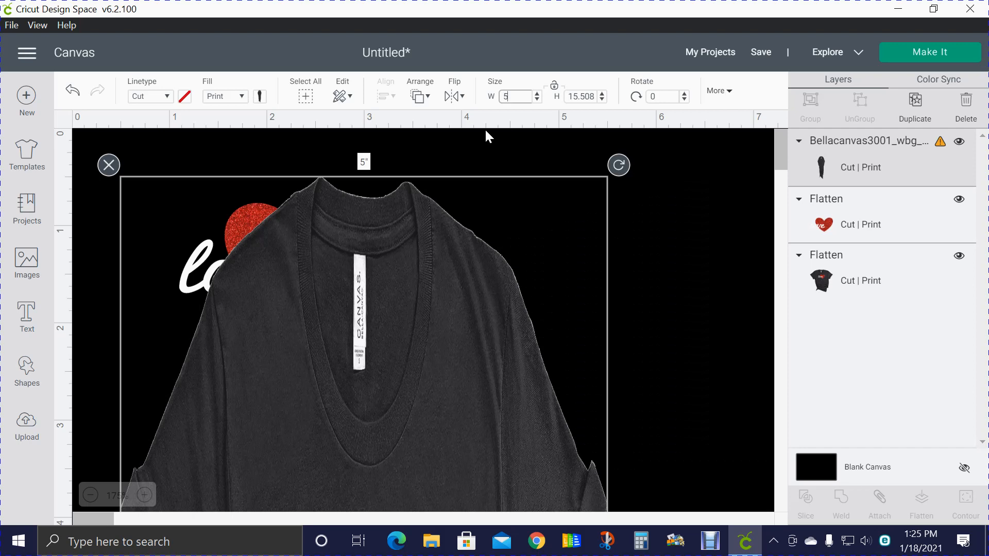
left_click(75, 90)
left_click(75, 92)
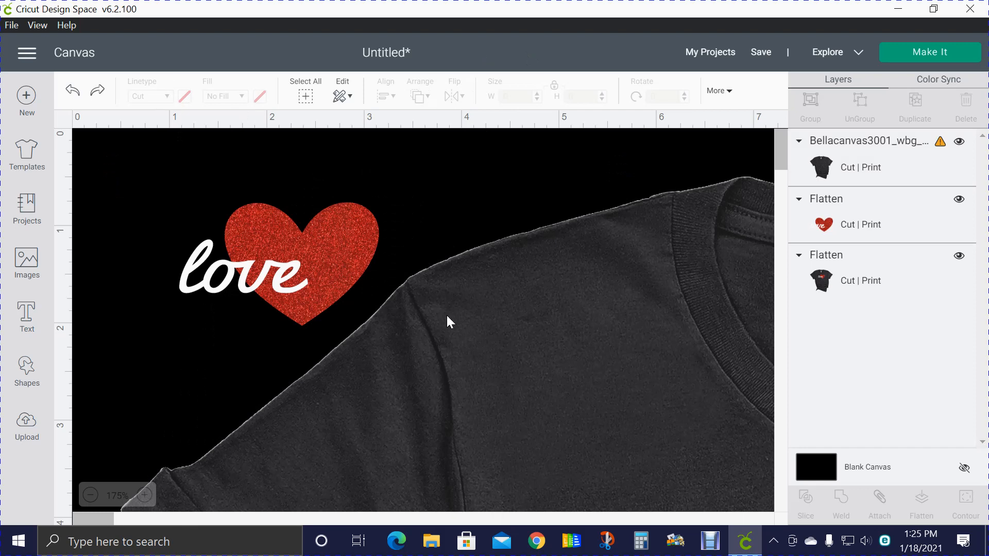
Step: Set the inserted T-shirt's width to 5 inches with its proportions locked
left_click(474, 304)
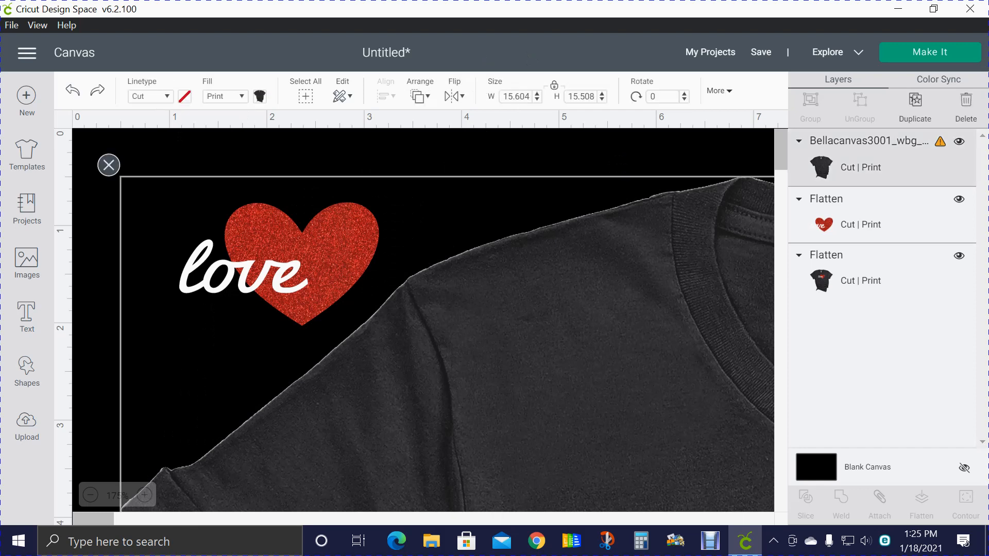
left_click_drag(530, 97, 515, 96)
type("5")
key("Return")
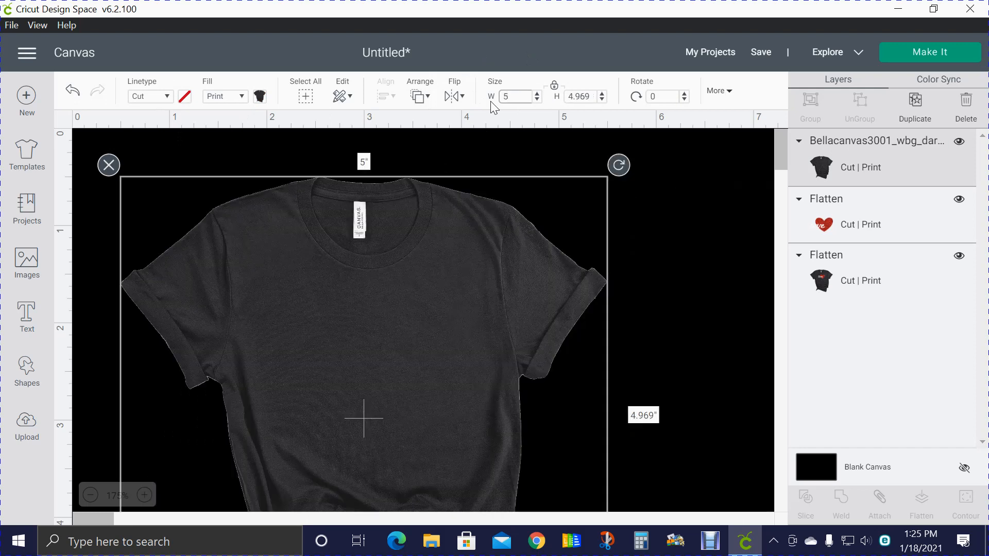
Step: Hide the earlier flattened T-shirt mockup and move the plain T-shirt clear of the heart design
left_click_drag(435, 310, 532, 290)
left_click(556, 238)
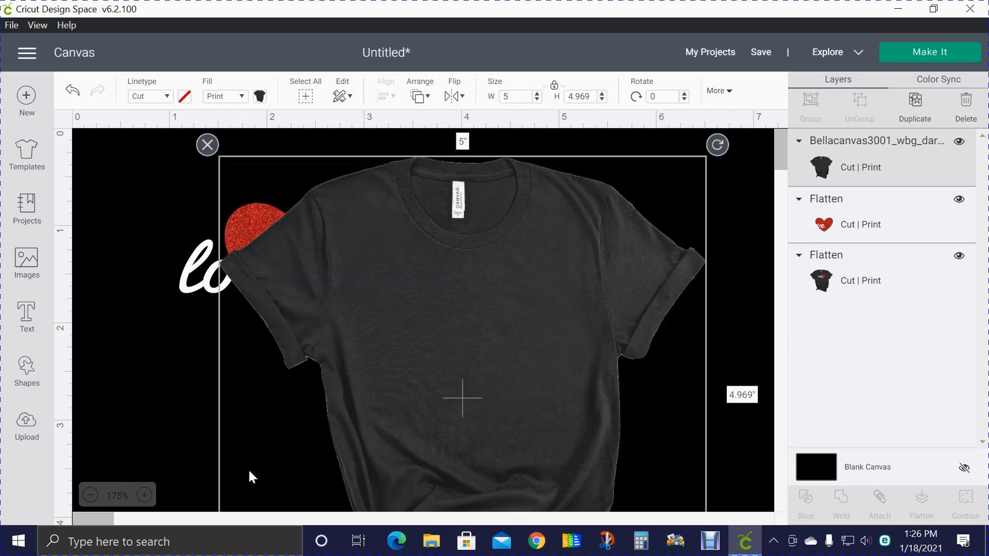
left_click(90, 496)
left_click(89, 496)
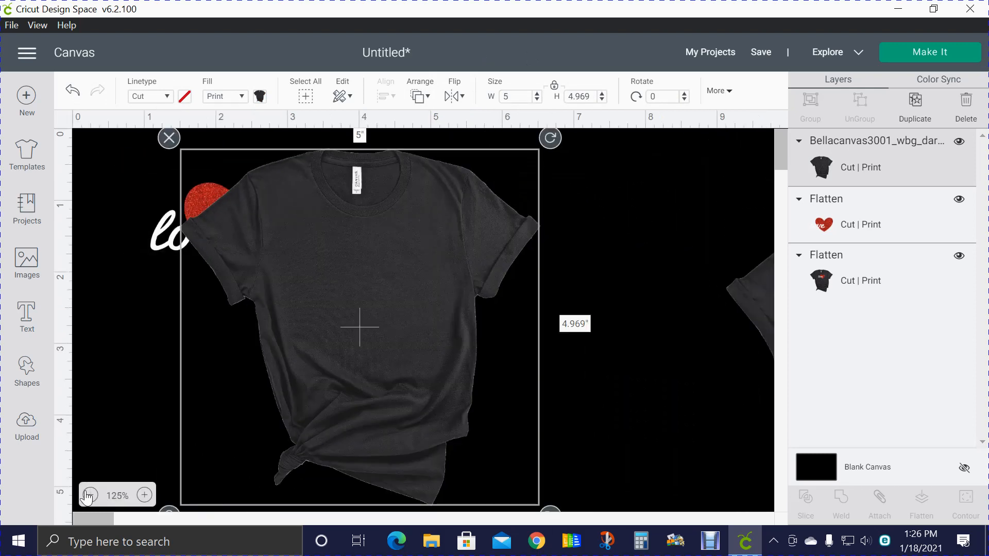
left_click(89, 496)
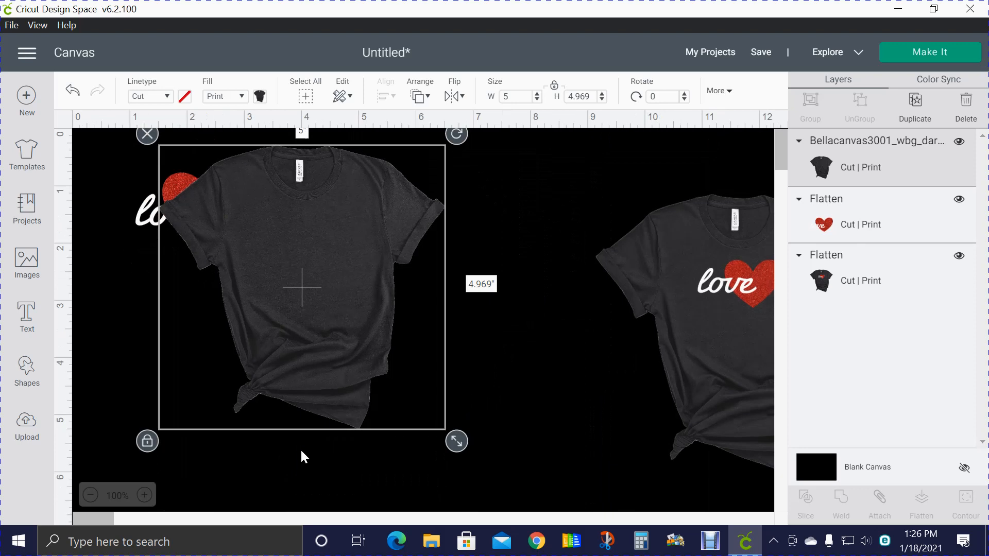
left_click(688, 322)
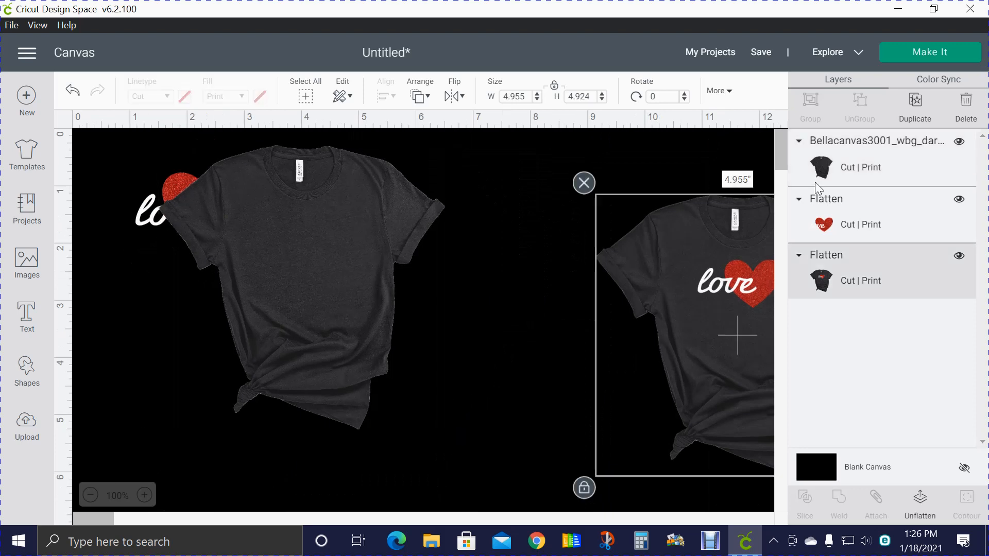
left_click(960, 256)
left_click_drag(329, 308, 420, 363)
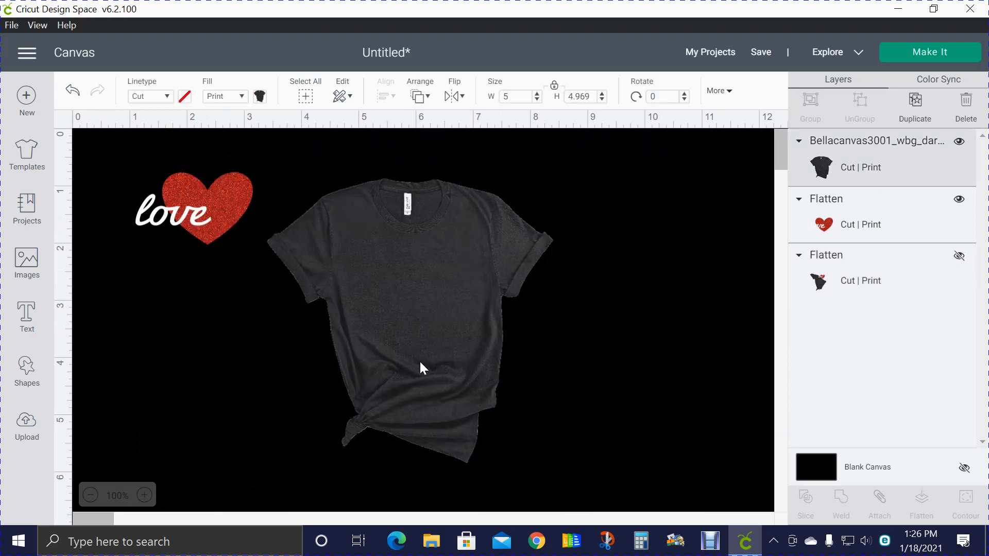
Step: Move the flattened heart design onto the T-shirt's chest and bring it to the front
left_click(237, 240)
left_click_drag(237, 240, 395, 276)
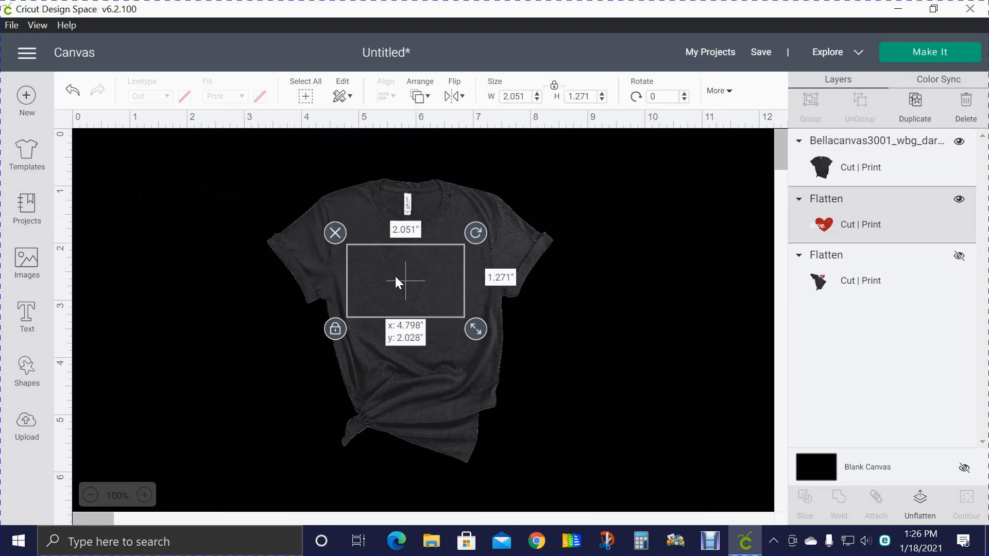
left_click(430, 100)
left_click(500, 188)
left_click_drag(419, 294, 433, 295)
Step: Duplicate the flattened heart design and hide the copy
right_click(427, 289)
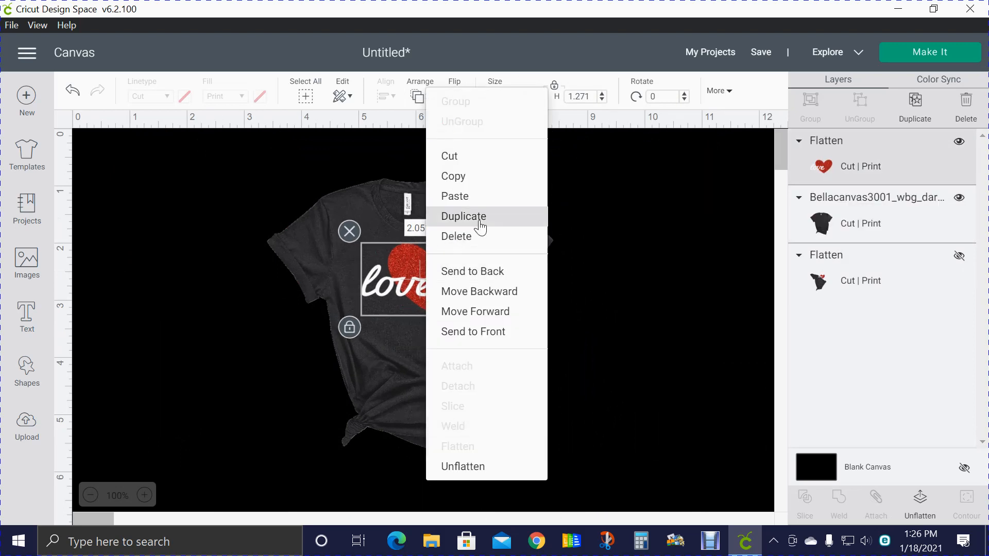
left_click(480, 224)
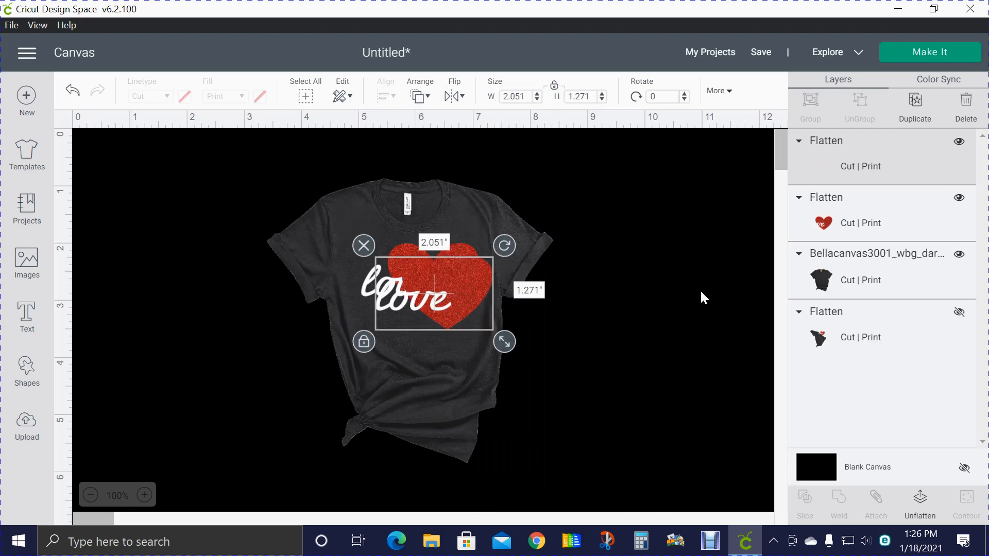
left_click(958, 143)
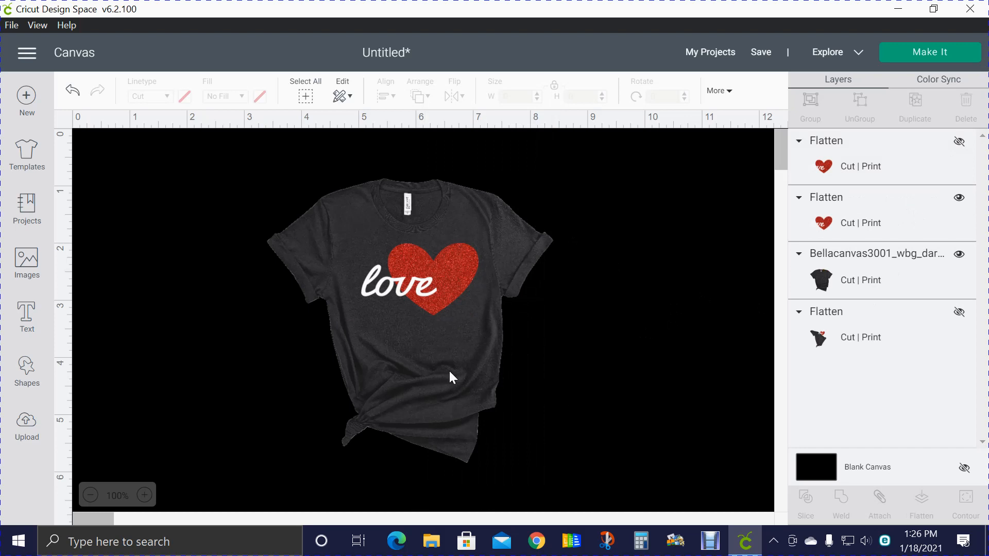
Step: Change the canvas background color to white
left_click(814, 462)
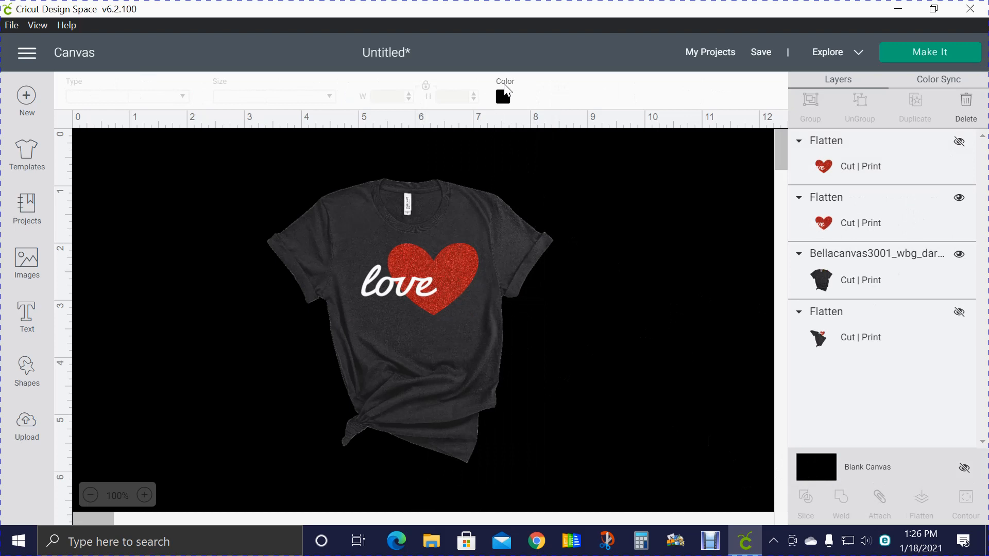
left_click(503, 97)
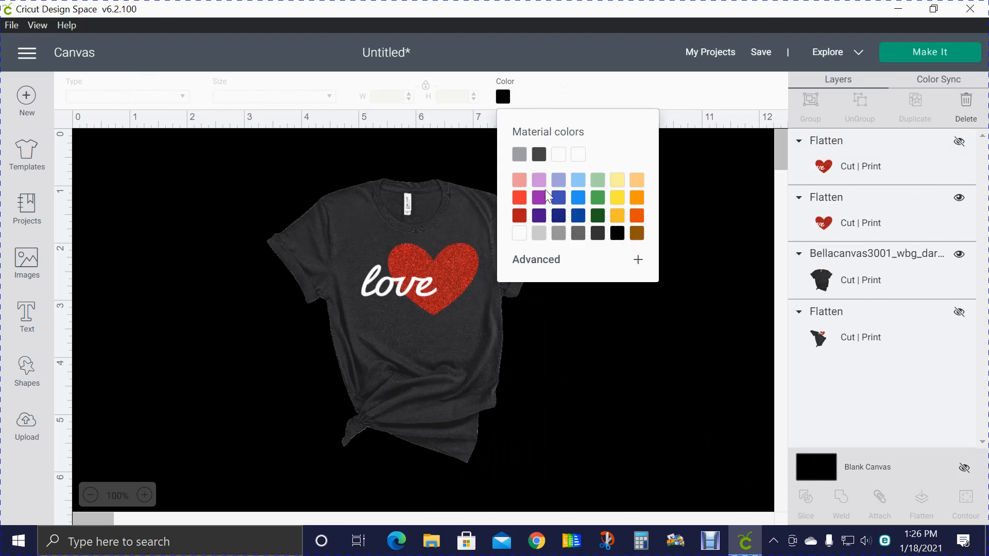
left_click(558, 155)
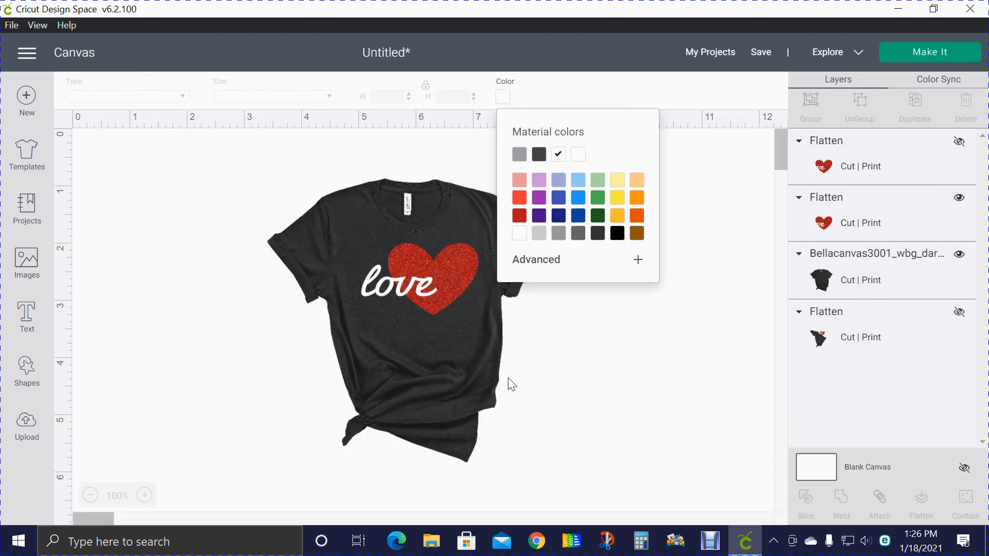
left_click(541, 411)
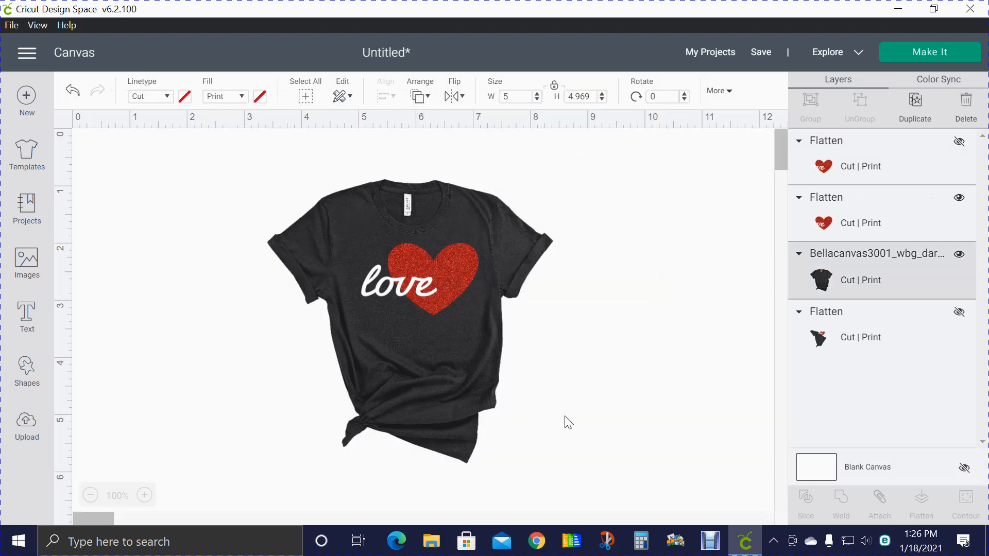
Step: Scale the heart design on the shirt down to about 1.73 by 1.07 inches and adjust its position on the chest
left_click(440, 286)
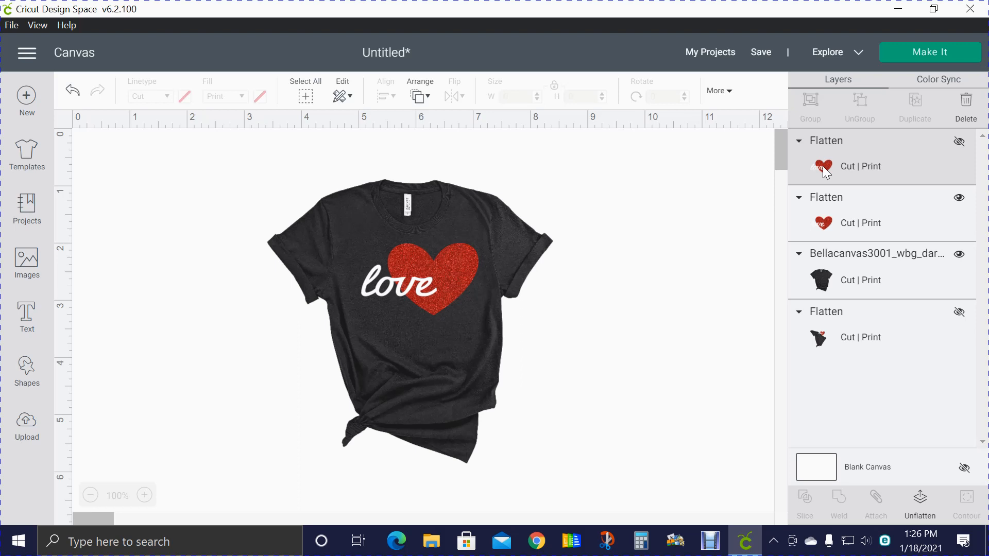
left_click(419, 291)
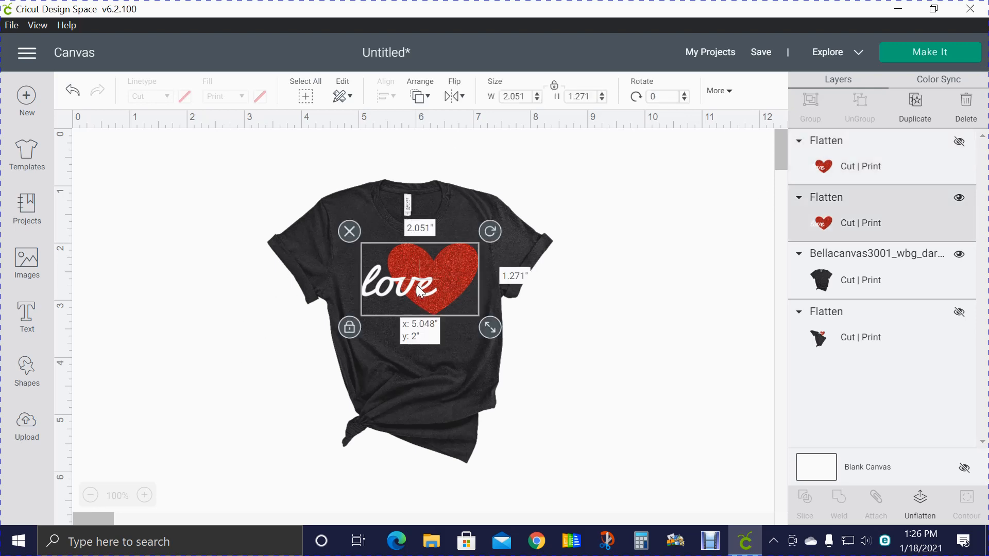
left_click_drag(495, 332, 487, 325)
left_click_drag(434, 284, 438, 289)
left_click(613, 338)
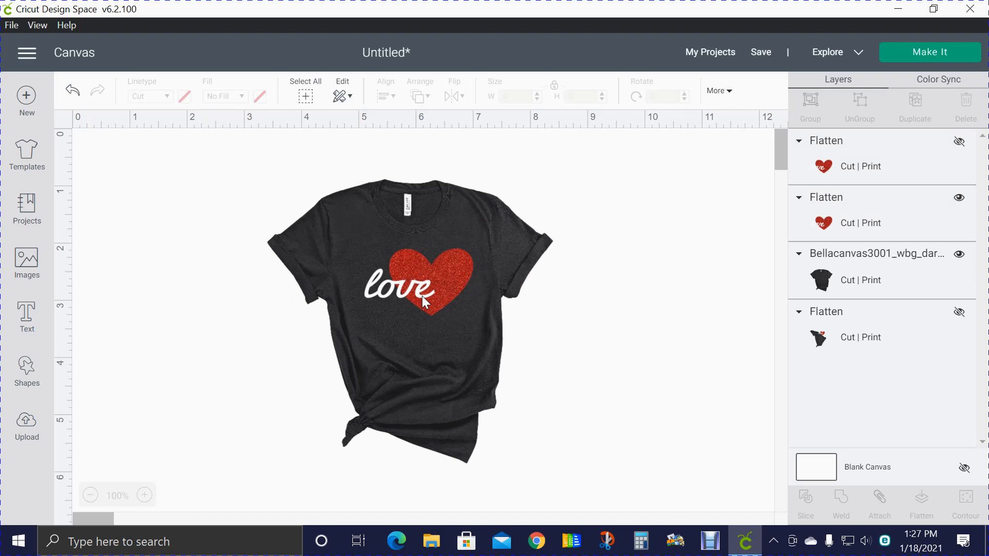
left_click(421, 295)
left_click_drag(486, 327, 433, 295)
left_click(588, 318)
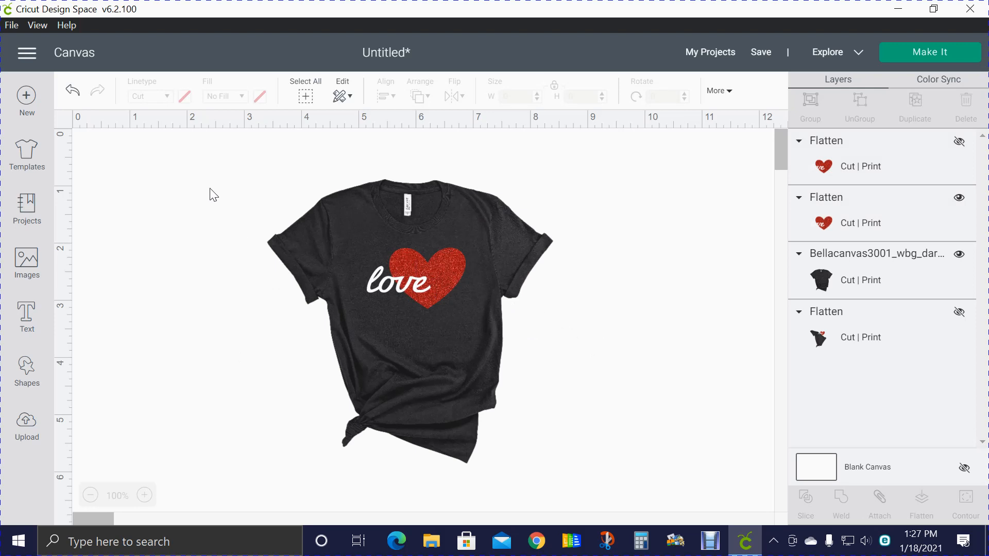
Step: Select the T-shirt and the heart design together and flatten them into one printable image
left_click_drag(224, 164, 645, 486)
left_click(927, 521)
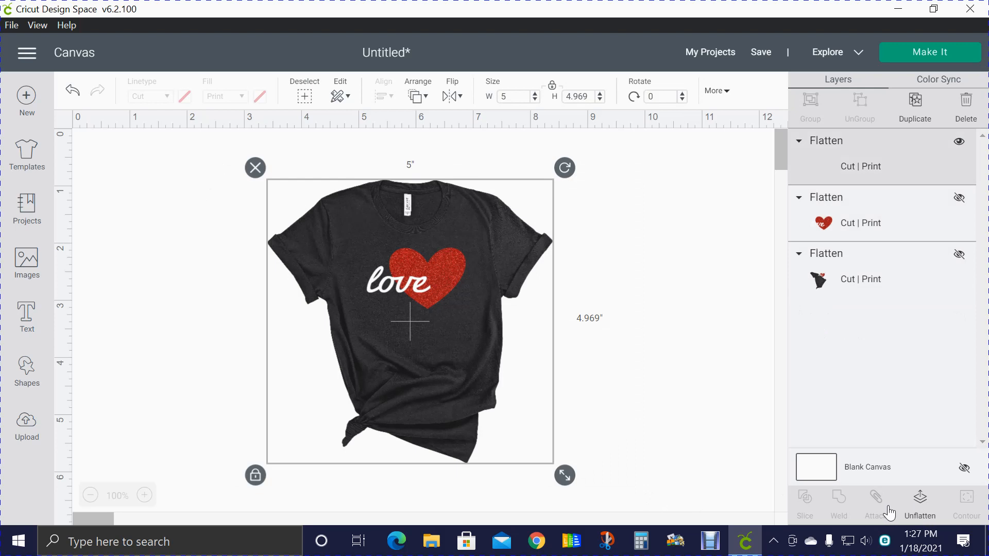
left_click(653, 396)
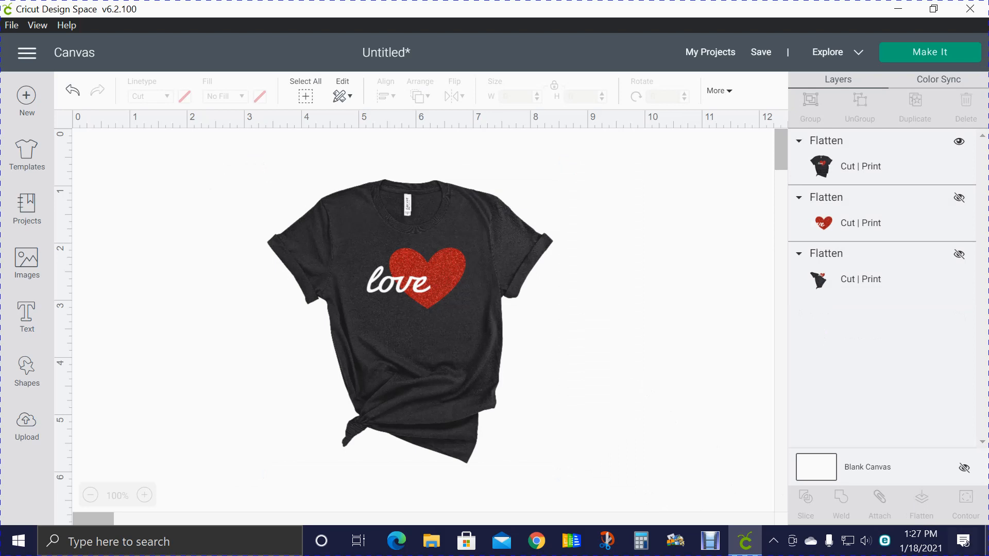
Step: Preview the flattened mockup on the mat and examine its print setup options
left_click(926, 61)
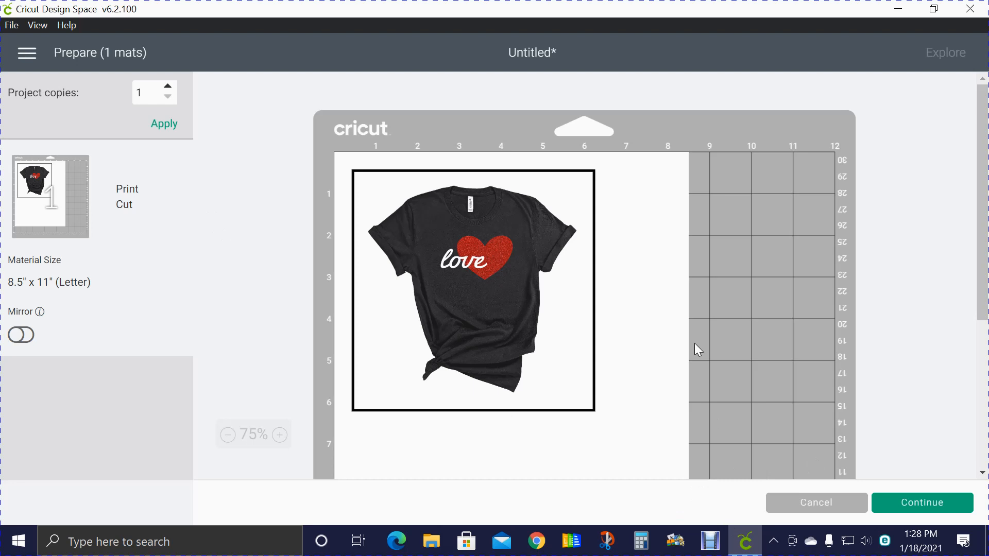
left_click(938, 512)
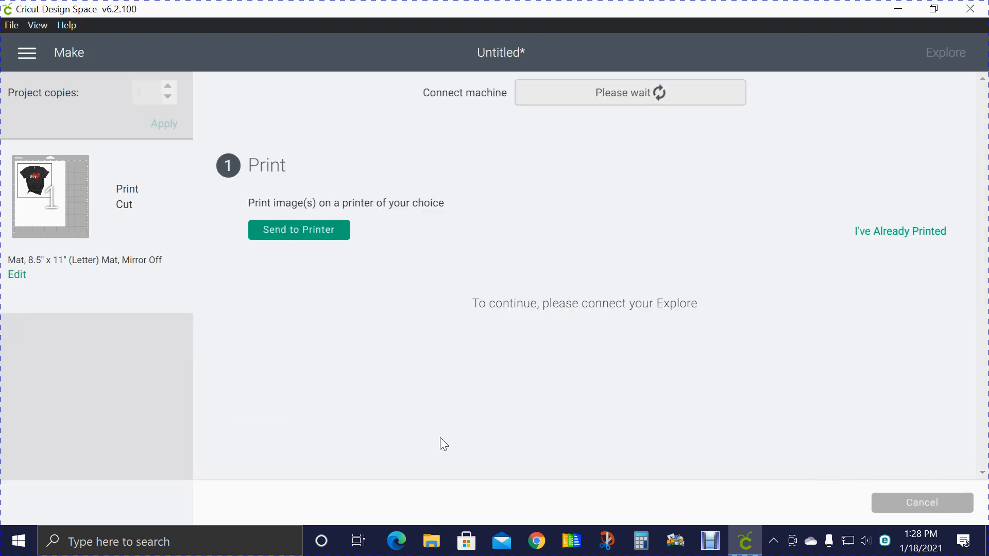
left_click(301, 235)
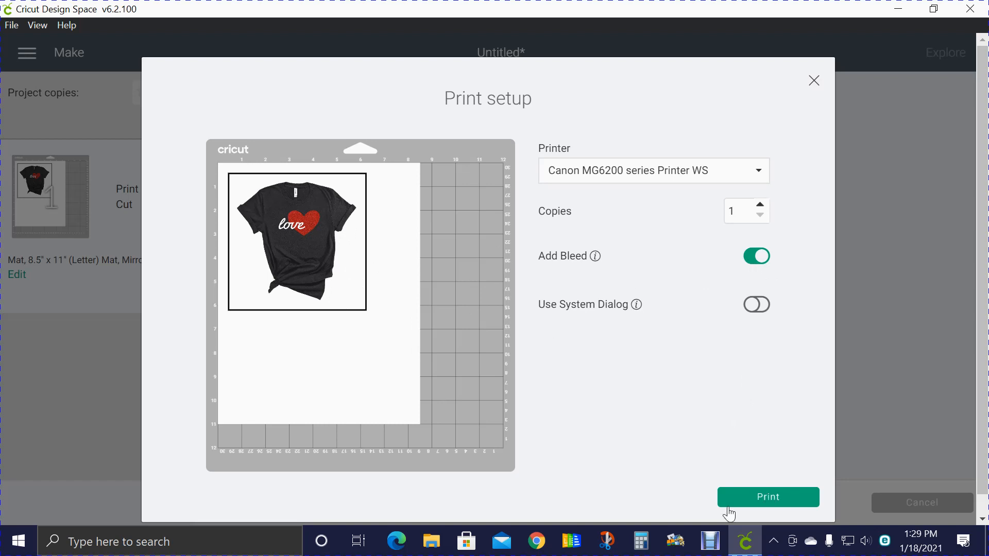
scroll(736, 443, "down", 1)
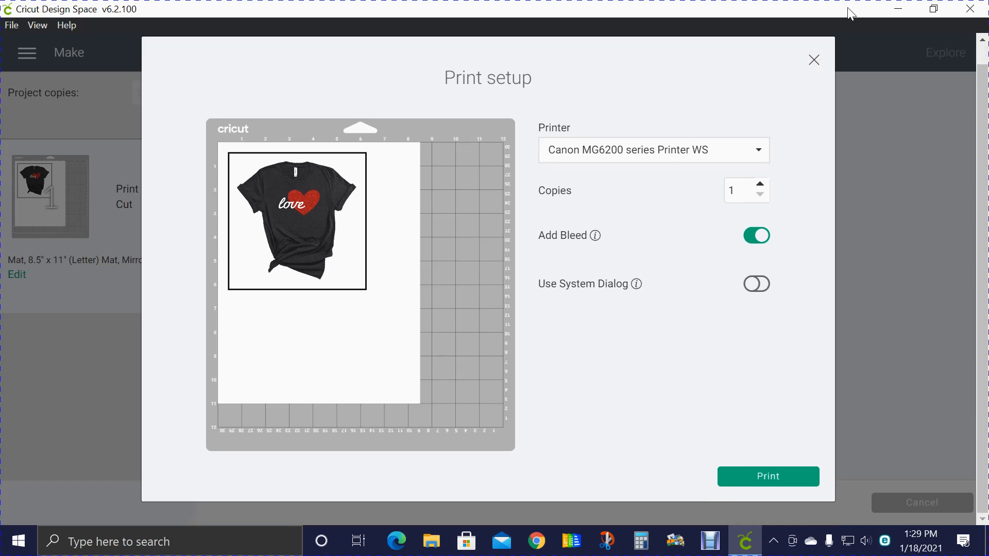
Step: Close the print setup and cancel the cut to return to the canvas
left_click(815, 60)
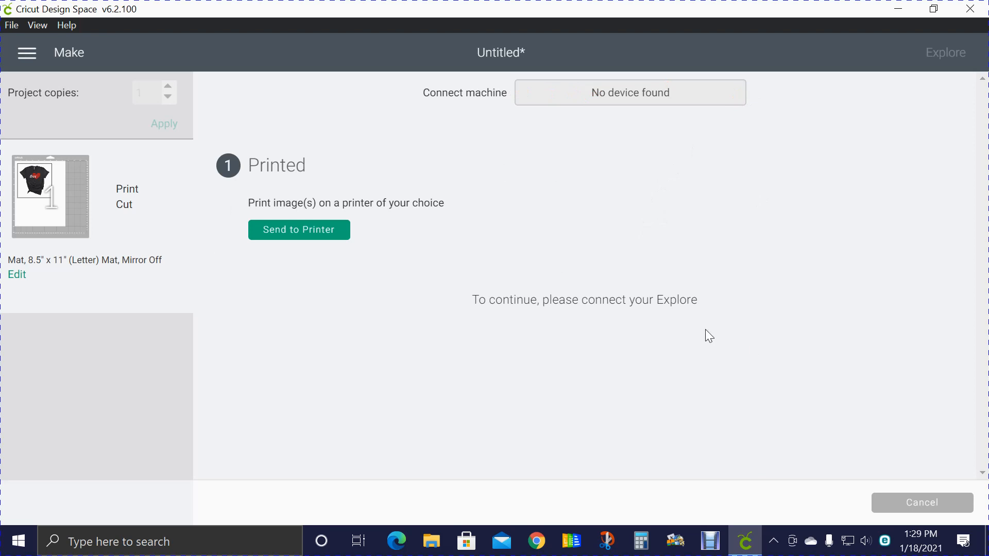
left_click(942, 505)
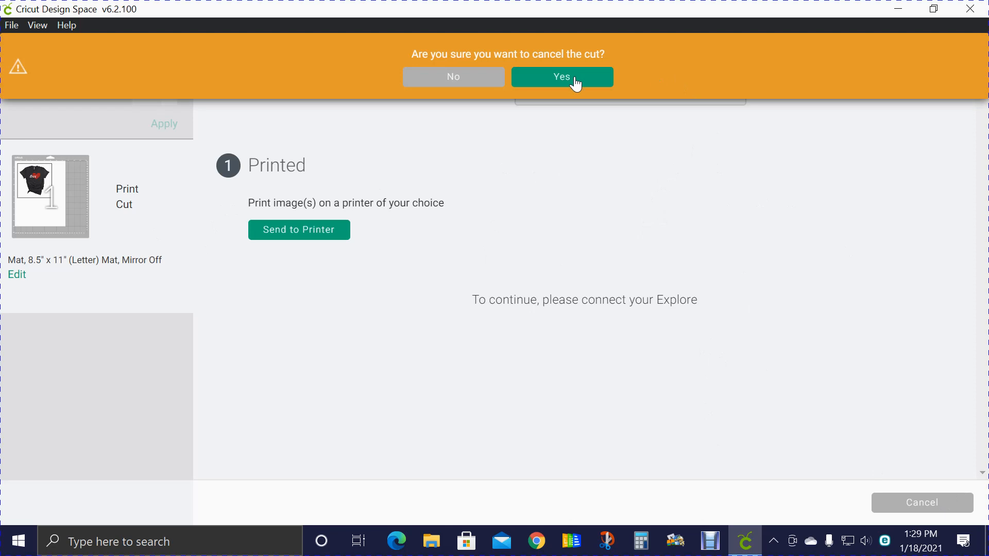
left_click(555, 82)
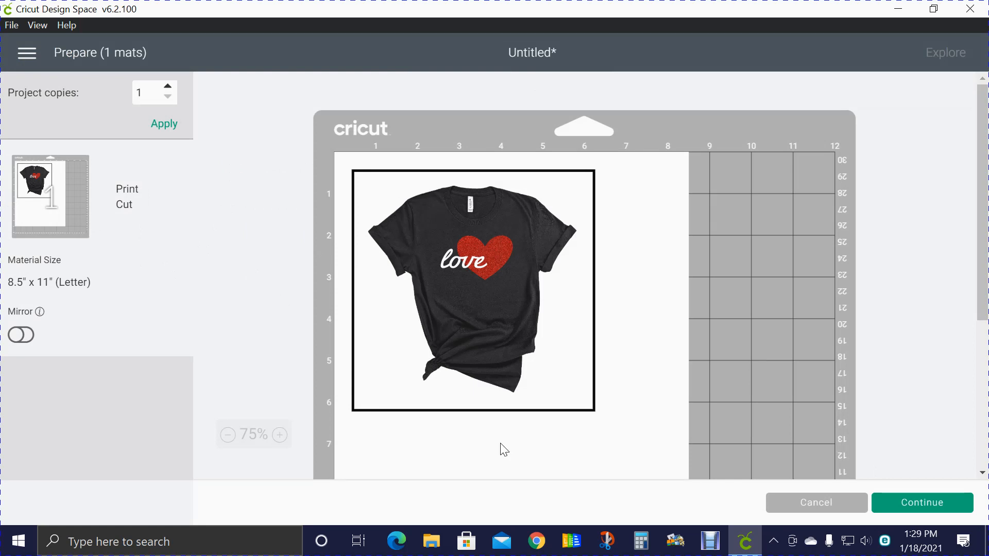
left_click(828, 508)
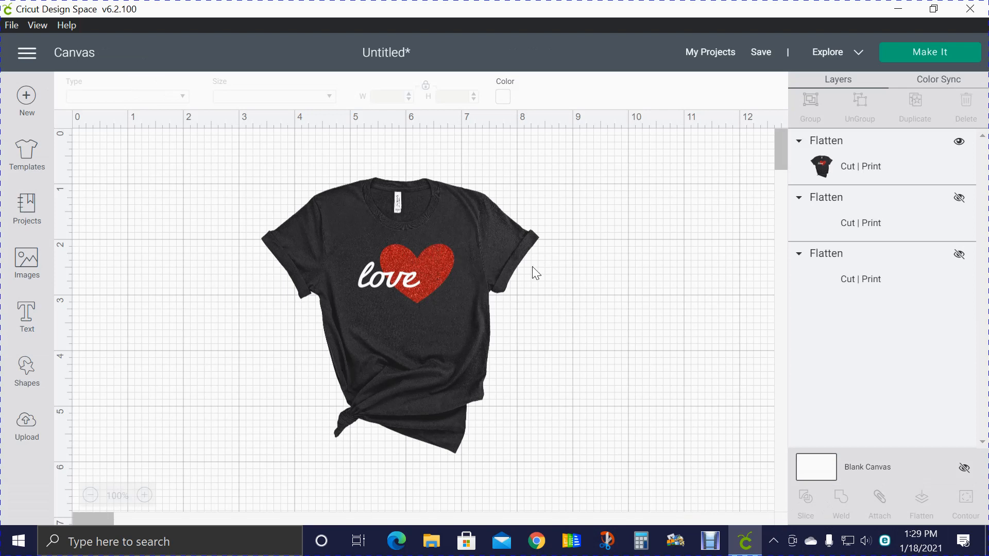
Step: Move the flattened mockup about 2.6 inches to the right on the canvas and unflatten it
left_click(472, 270)
left_click_drag(471, 270, 572, 237)
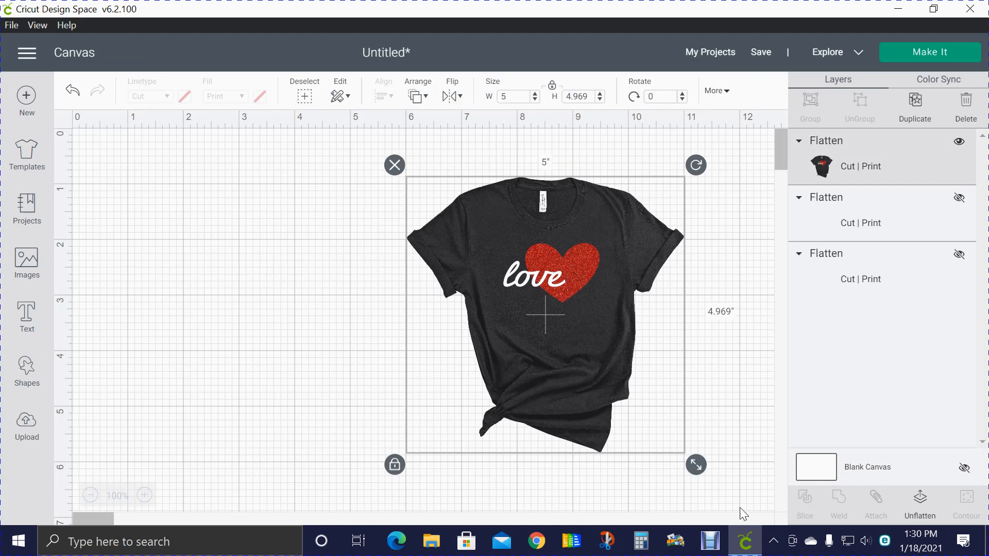
left_click(923, 501)
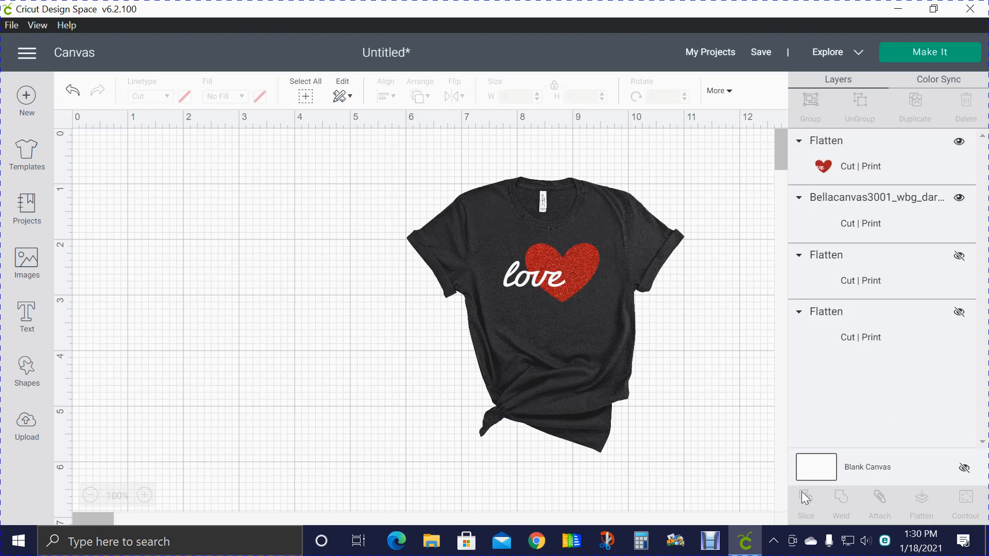
Step: Duplicate the heart design on the T-shirt and move the copy to the empty canvas beside the shirt
left_click(575, 274)
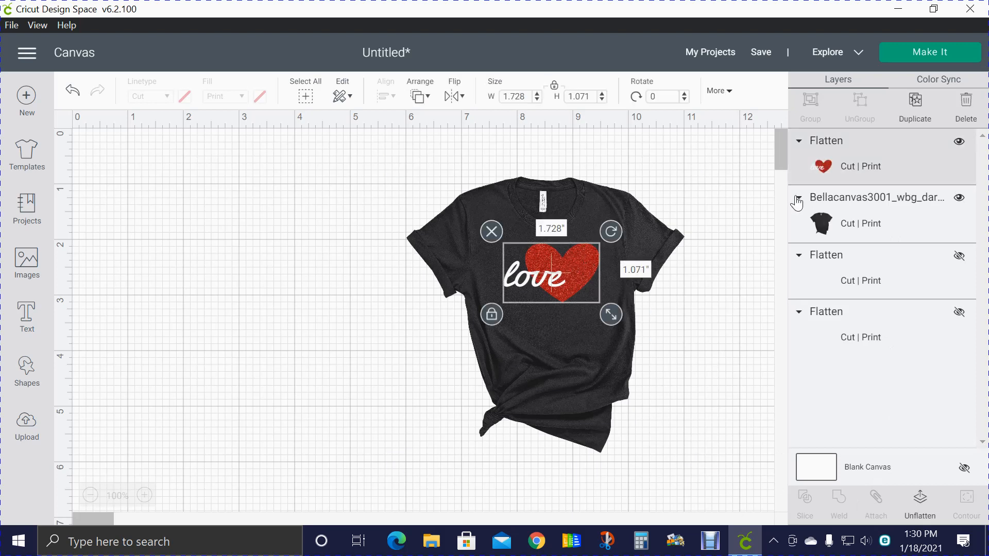
right_click(590, 267)
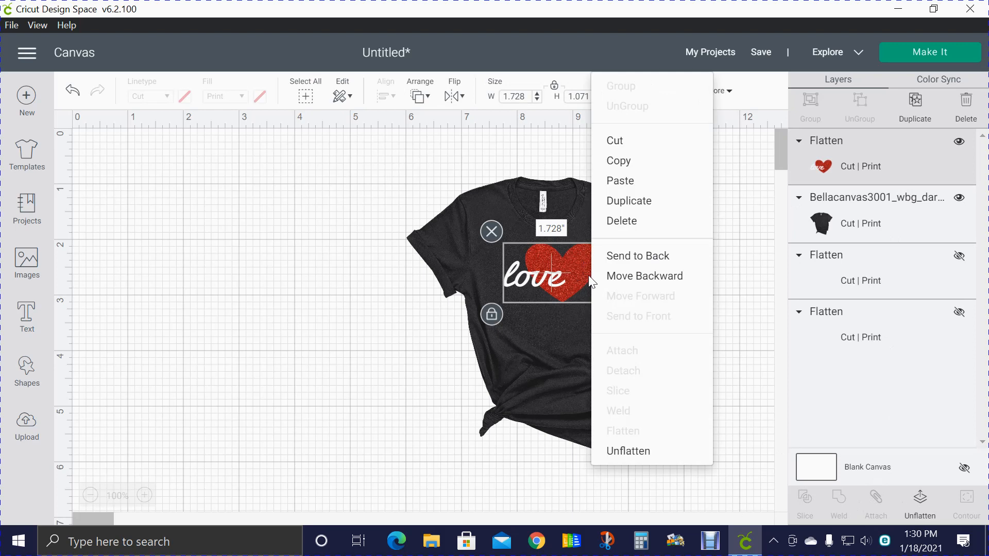
left_click(633, 202)
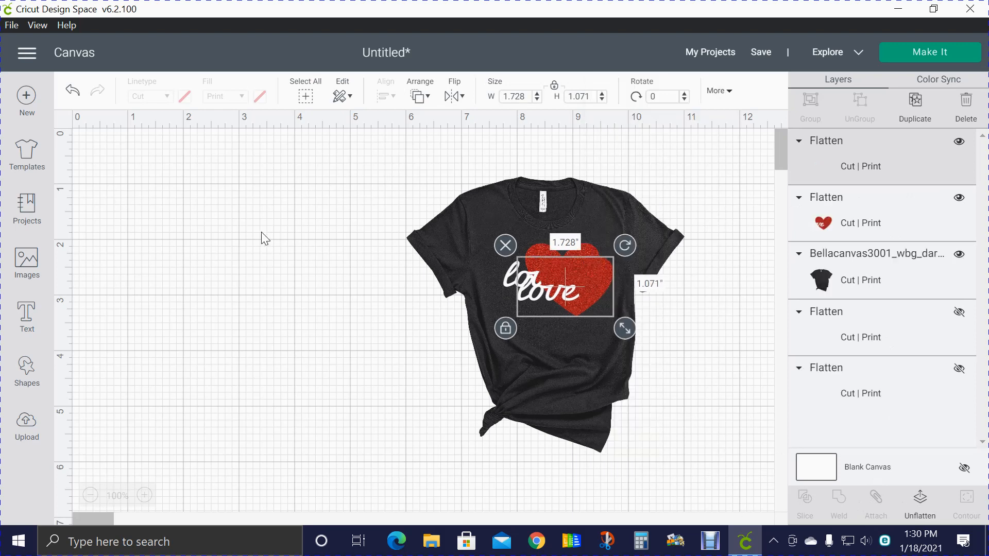
left_click_drag(541, 296, 303, 275)
Step: Flatten the T-shirt with its heart design into one image and hide that mockup
left_click_drag(462, 144, 713, 481)
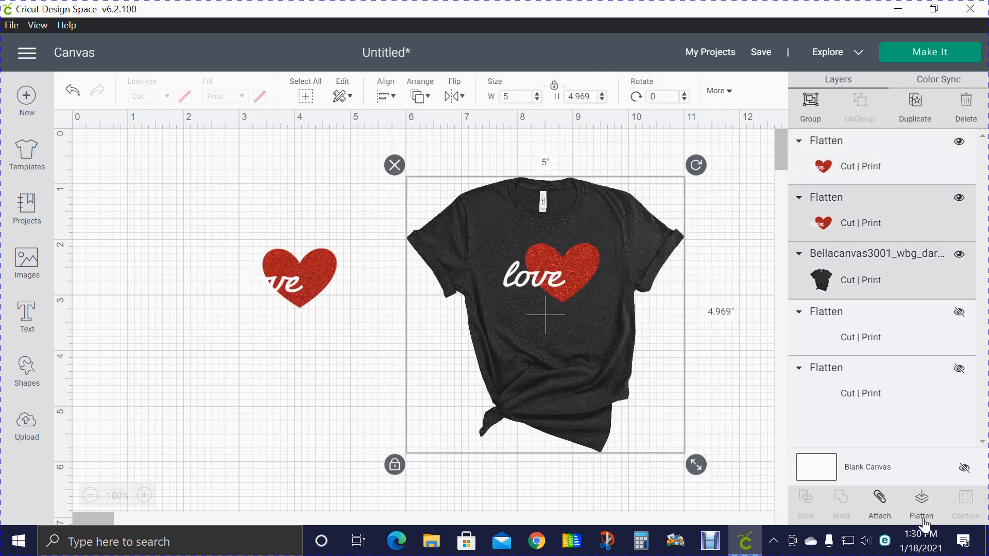
left_click(922, 502)
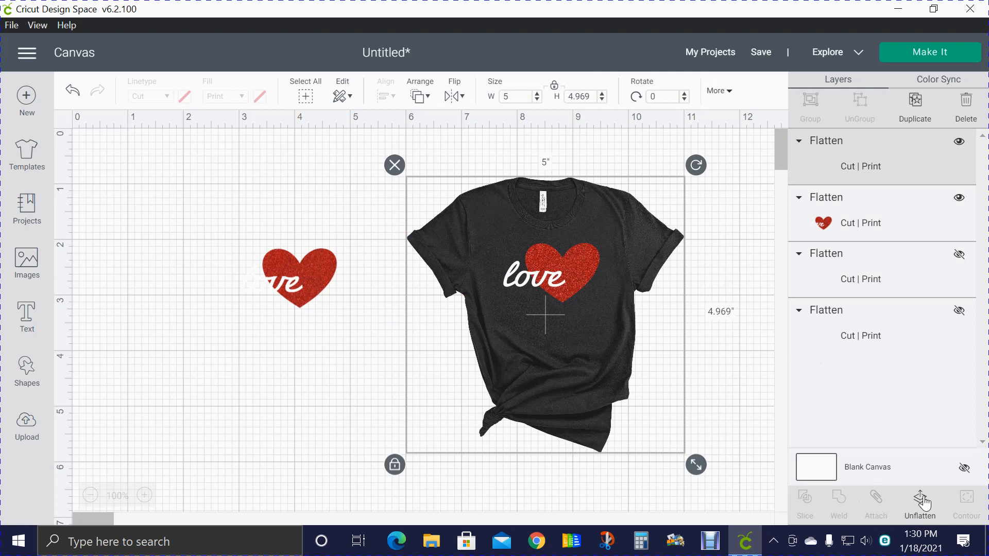
left_click(959, 144)
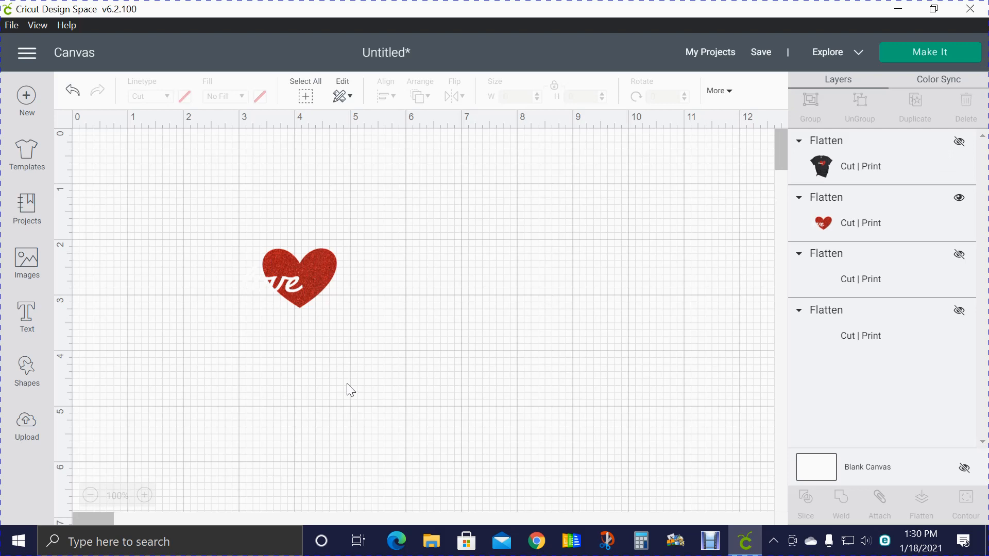
Step: Set the canvas background color to black and turn off the canvas gridlines
left_click(819, 469)
left_click(510, 100)
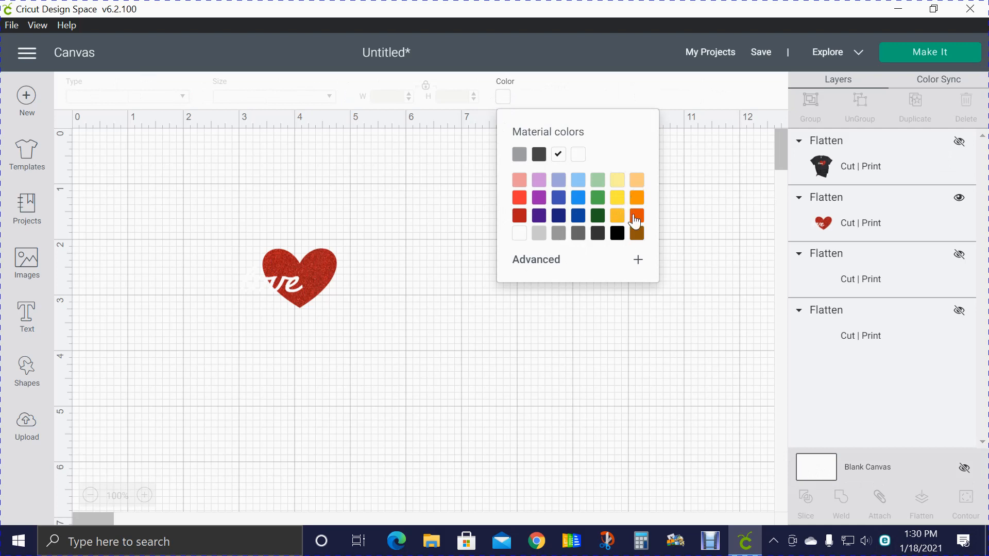
left_click(616, 234)
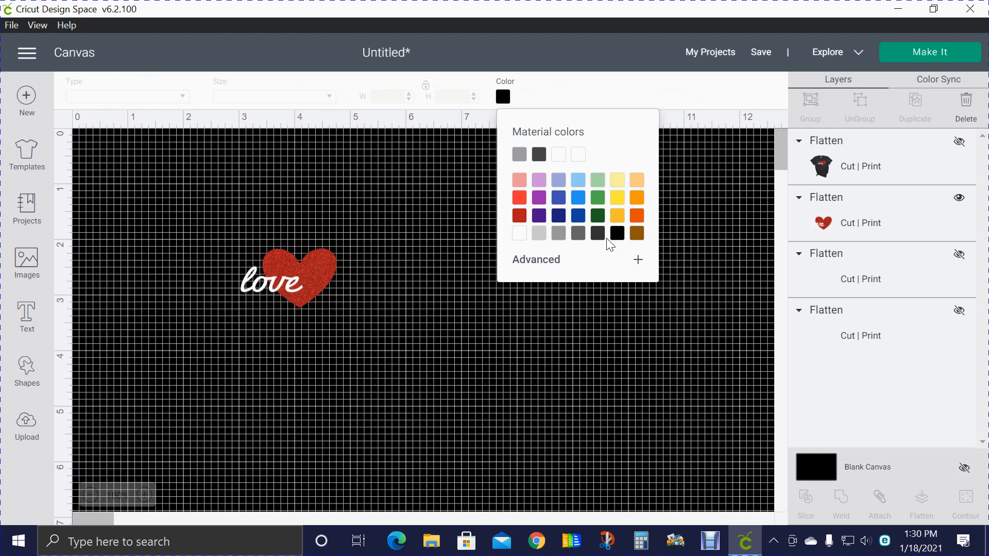
left_click(64, 117)
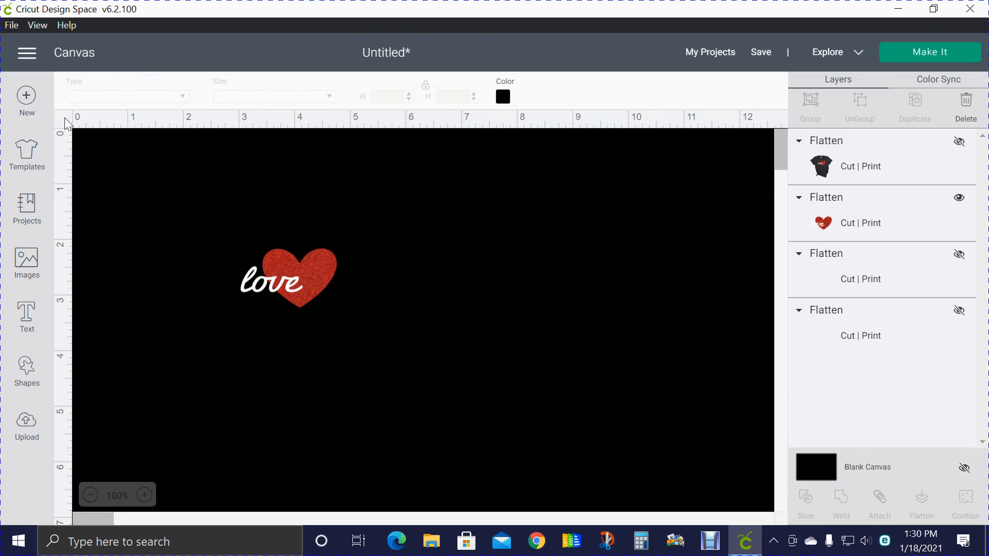
left_click(64, 118)
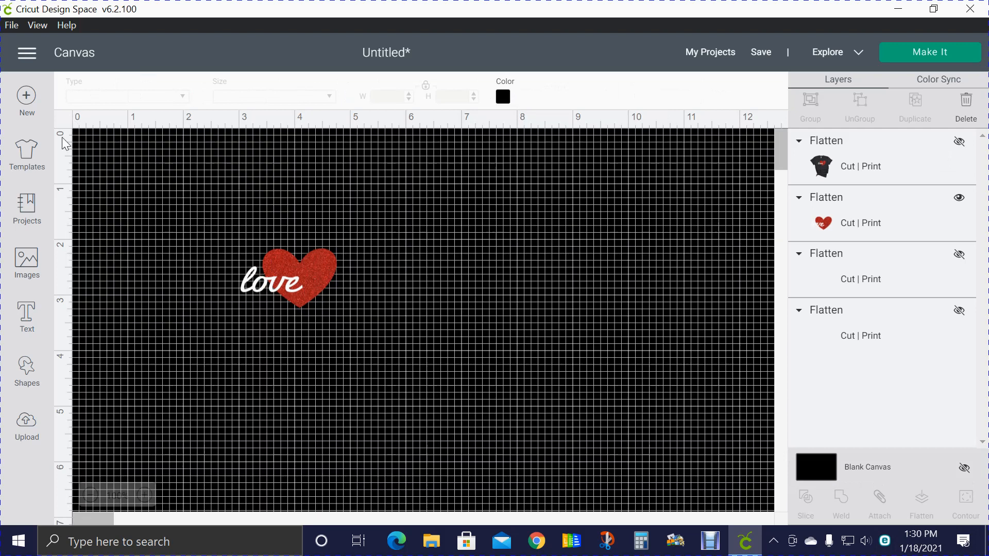
left_click(60, 116)
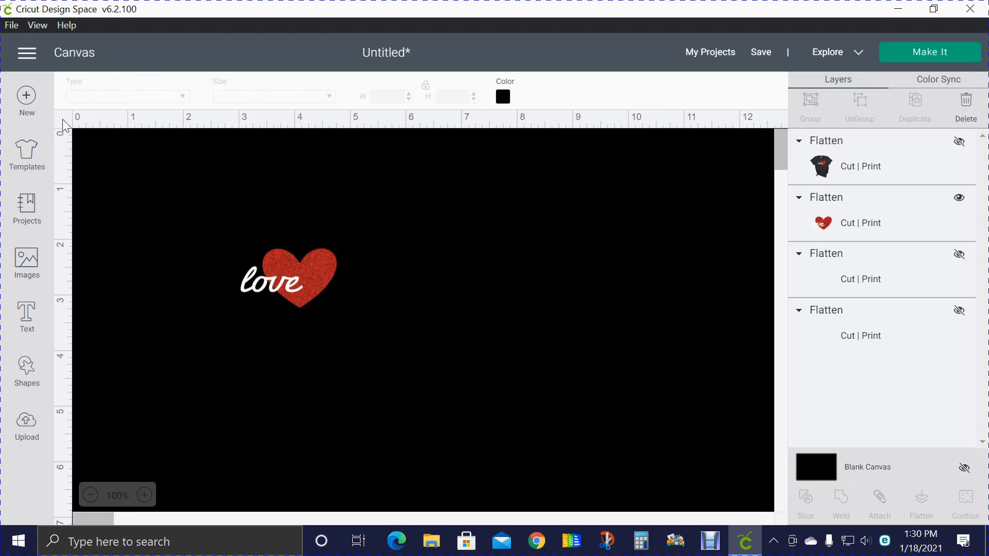
Step: Reposition the flattened heart design on the canvas and set its width to 10.5 inches with proportions locked
left_click(350, 292)
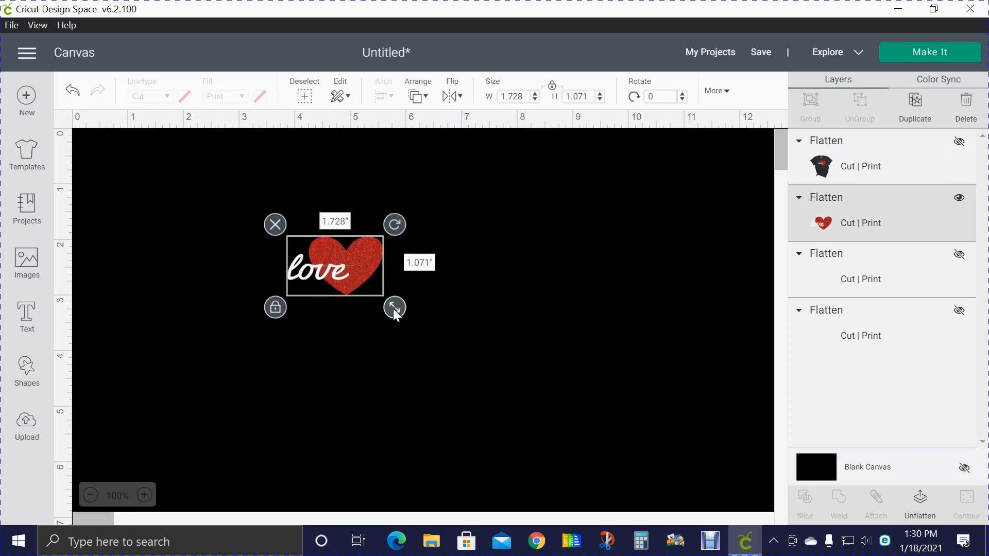
left_click_drag(393, 308, 416, 321)
left_click(376, 273)
left_click_drag(374, 282, 377, 320)
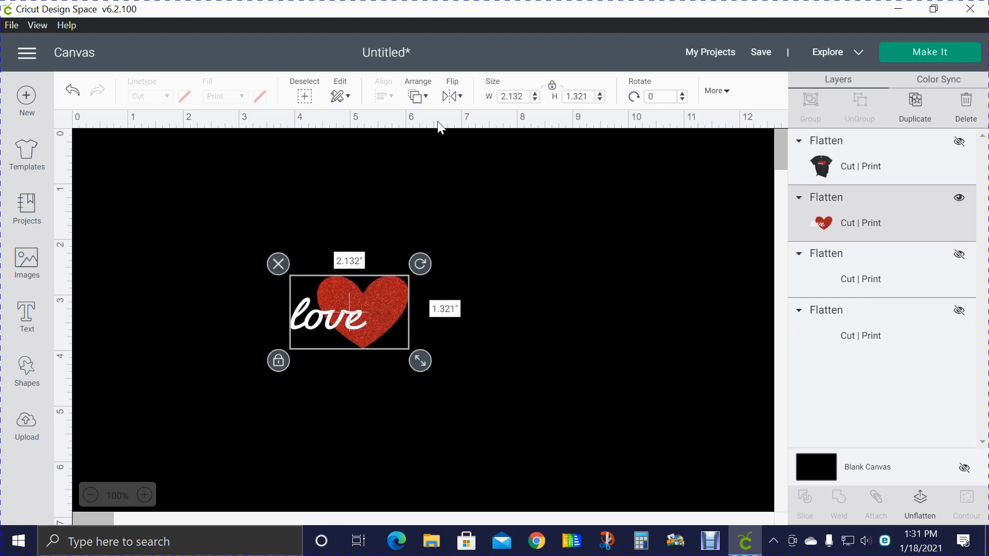
left_click_drag(523, 96, 500, 97)
type("10.5")
key("Return")
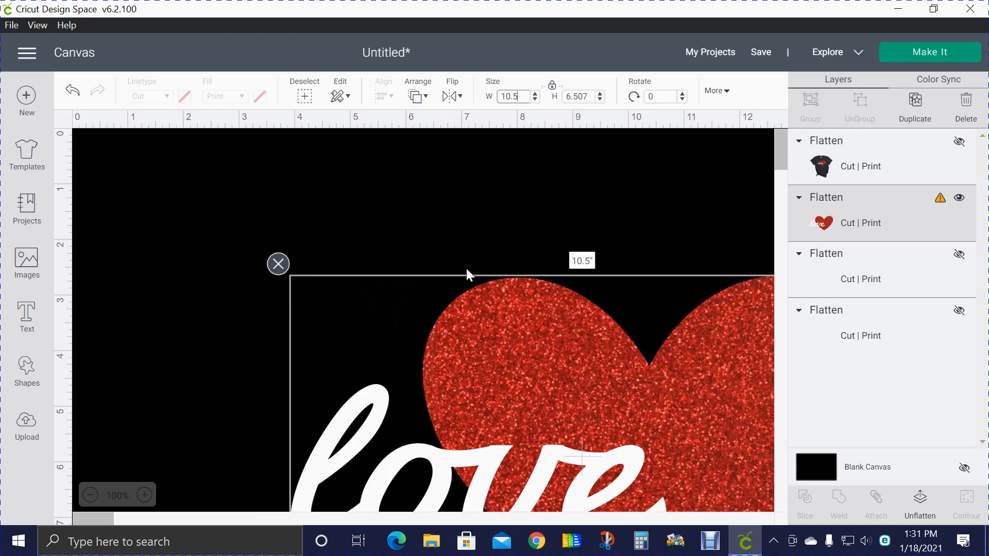
Step: Move the enlarged heart design diagonally down and across the canvas so that it is centered in the visible work area
left_click(594, 332)
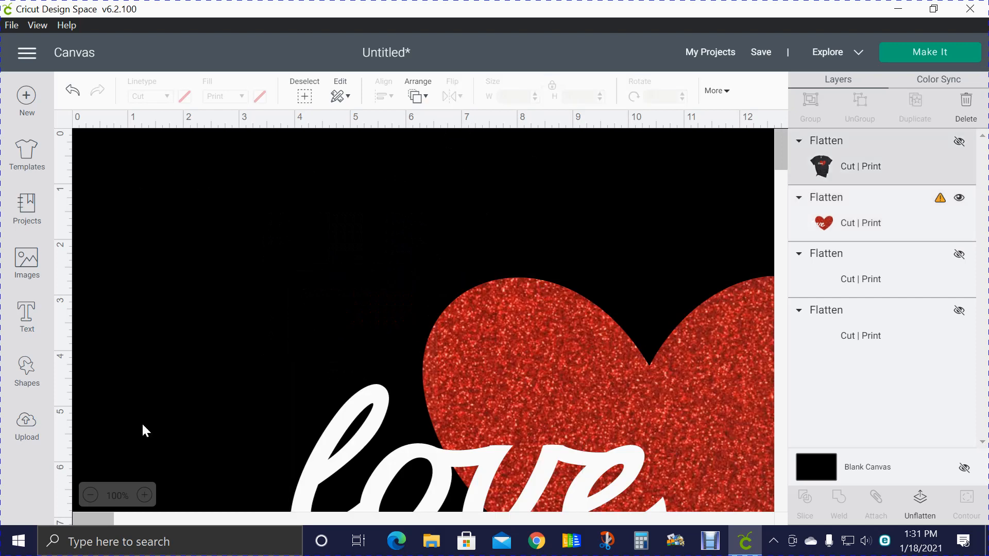
left_click(91, 496)
left_click(91, 496)
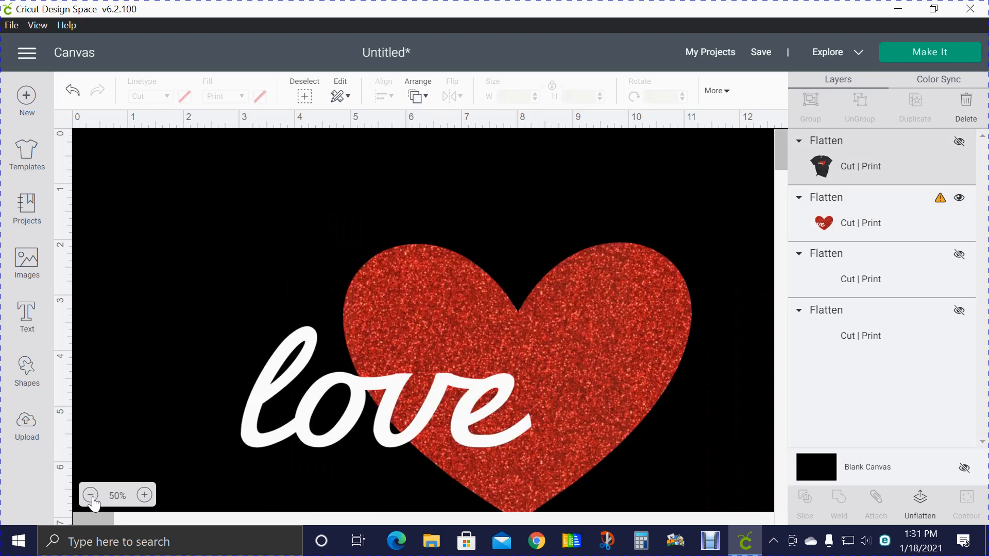
left_click(91, 495)
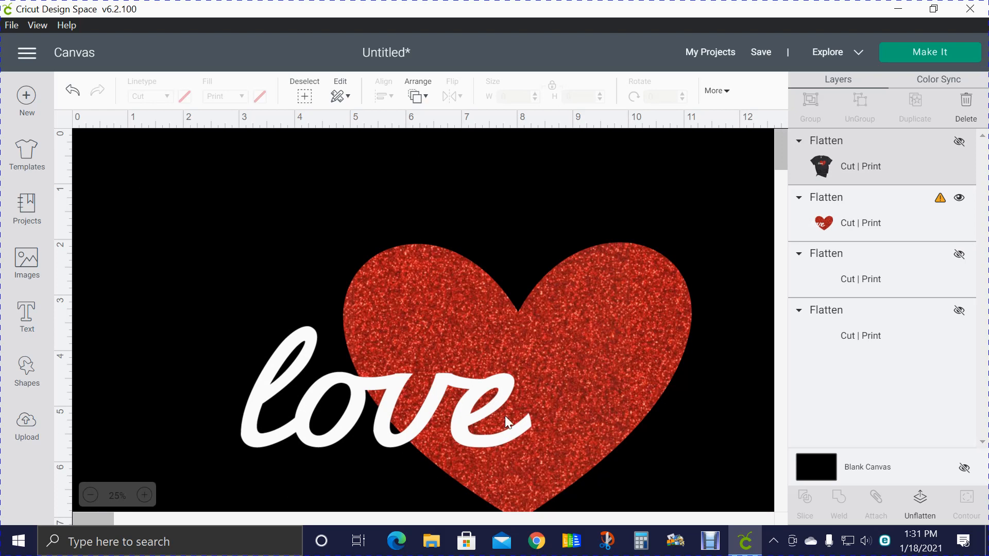
left_click(499, 398)
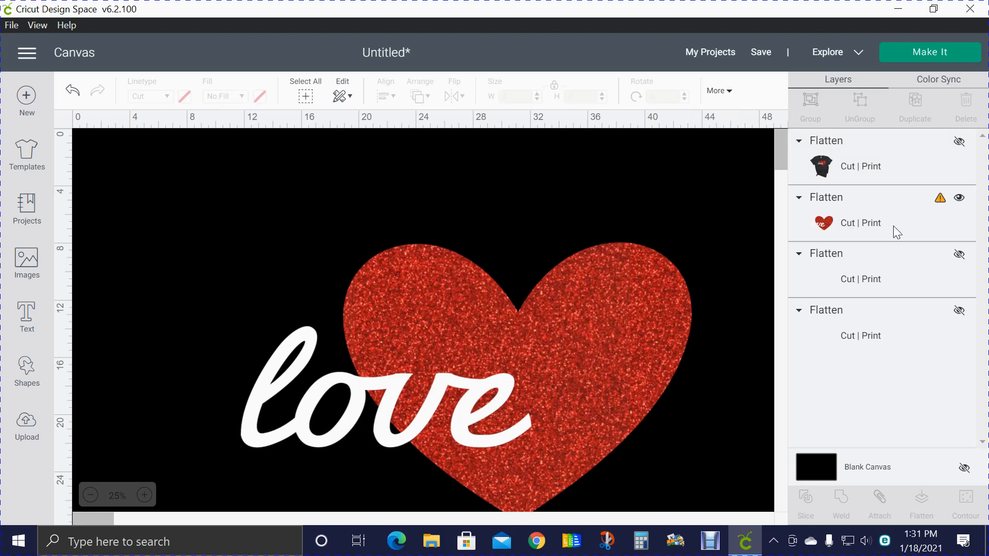
left_click(860, 225)
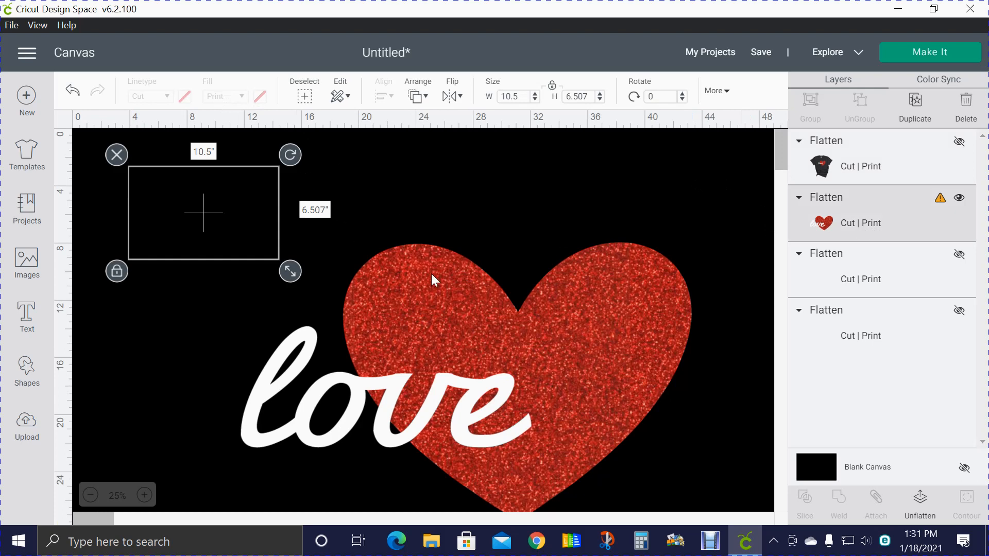
left_click_drag(269, 219, 329, 260)
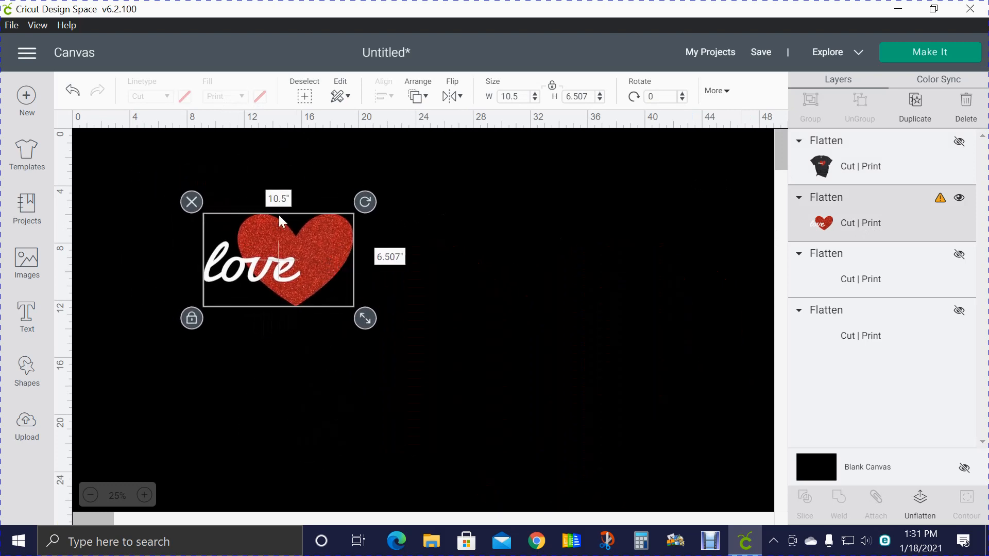
left_click(147, 496)
left_click_drag(324, 278, 405, 324)
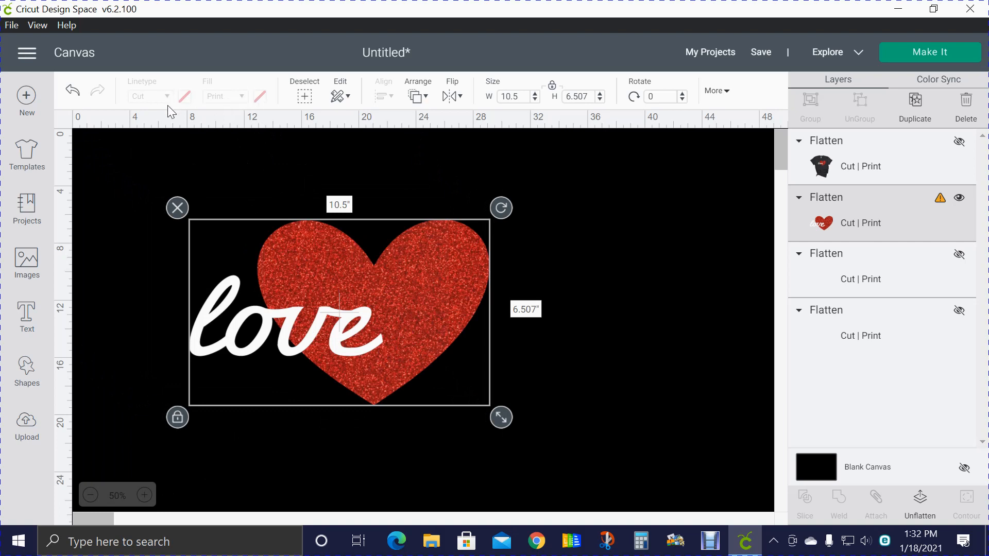
Step: Shrink the heart design to about 4.7 inches wide, and enlarge it again to about 9.1 inches
mouse_move(941, 203)
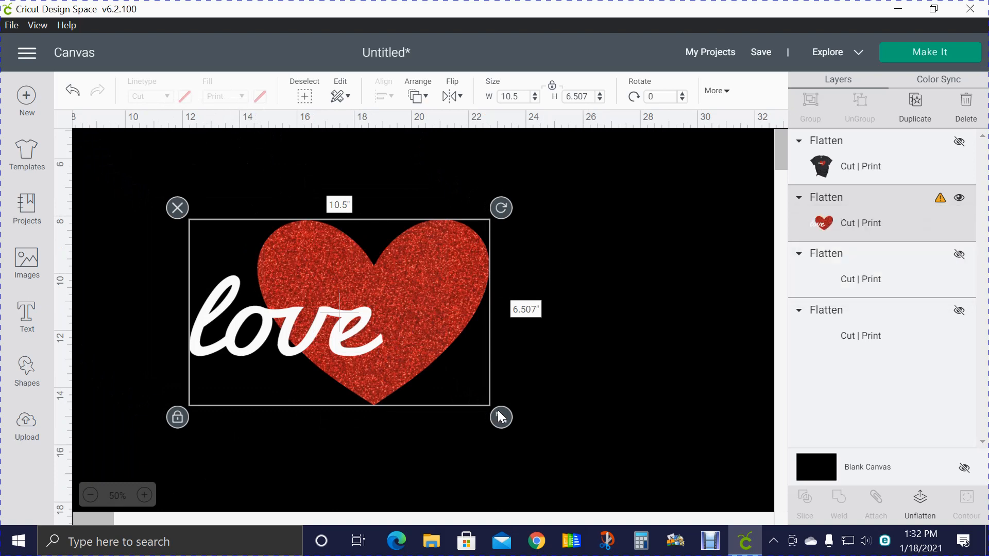
left_click_drag(504, 422, 338, 316)
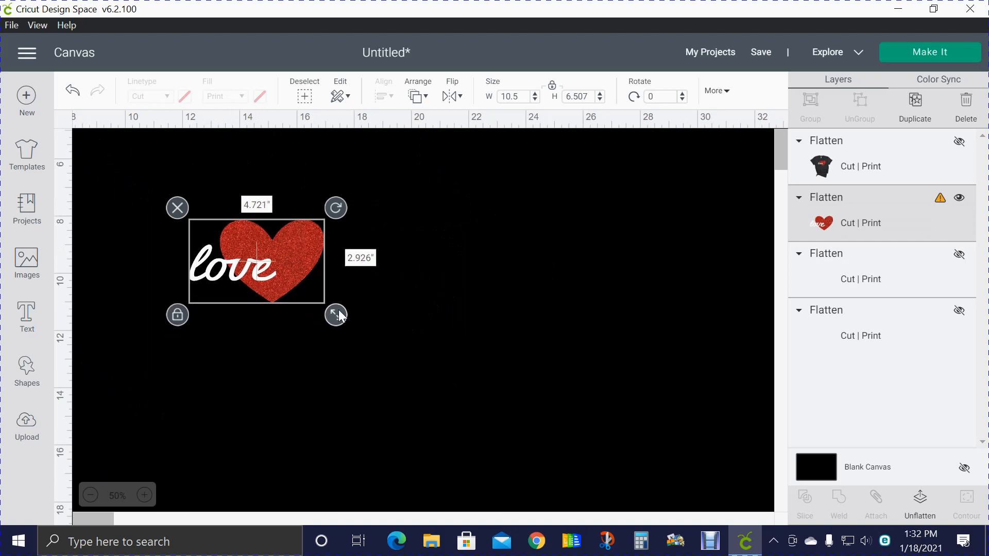
left_click(448, 292)
left_click(307, 264)
left_click_drag(336, 315, 416, 386)
Step: Set the width of the heart design back to 10.5 inches
left_click(524, 97)
left_click_drag(525, 97, 477, 102)
type("10")
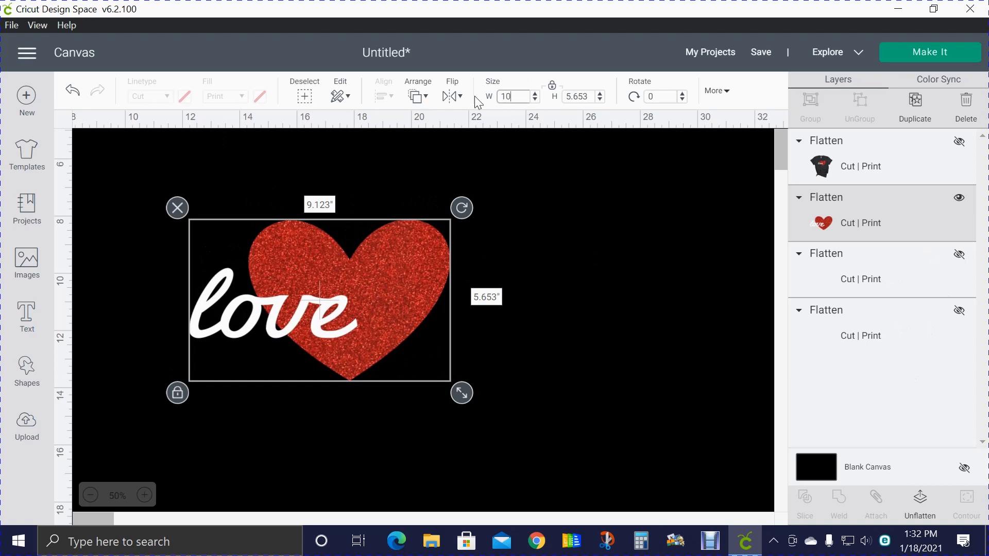
type(".5")
key("Return")
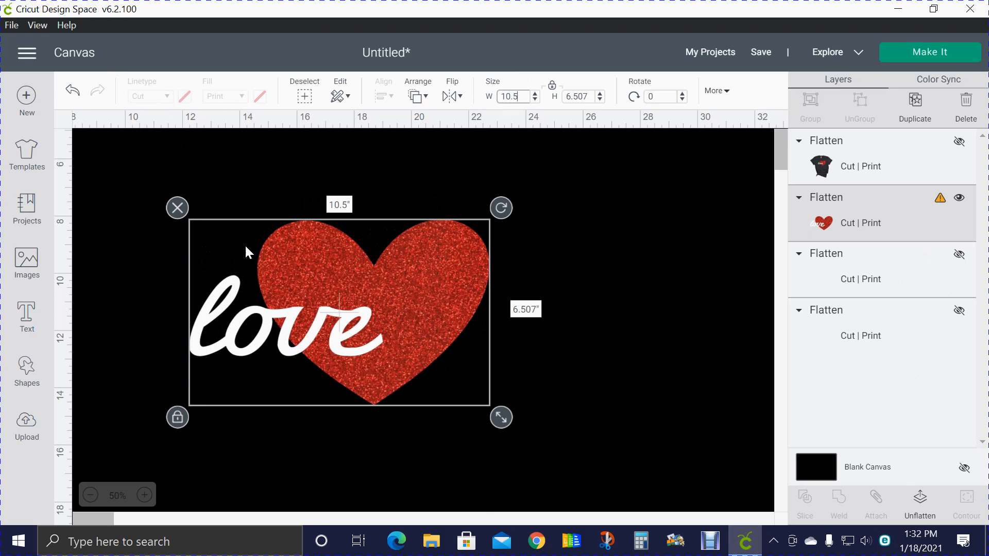
Step: Unflatten the heart design and set the fill of both the "love" lettering and the heart to No Fill
left_click(924, 503)
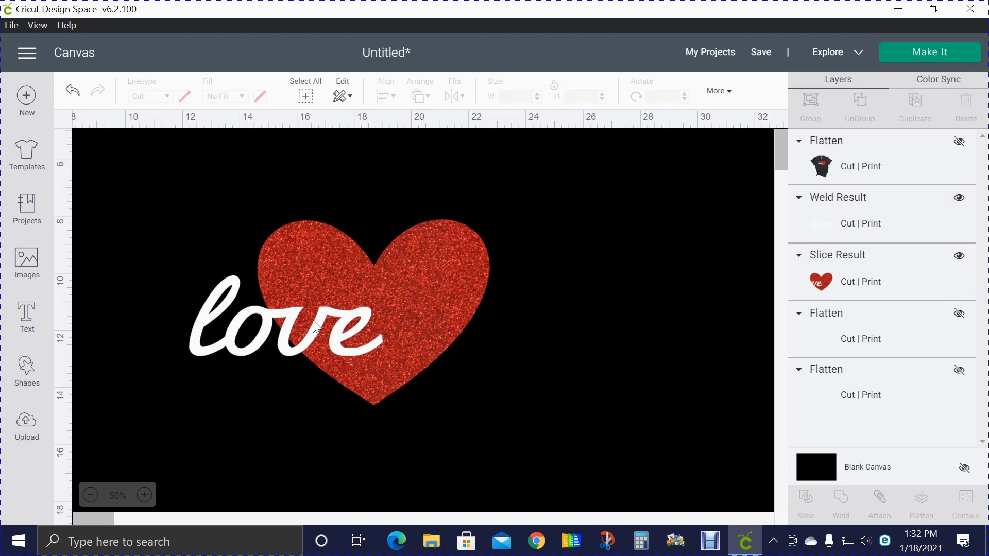
left_click(280, 278)
left_click(138, 183)
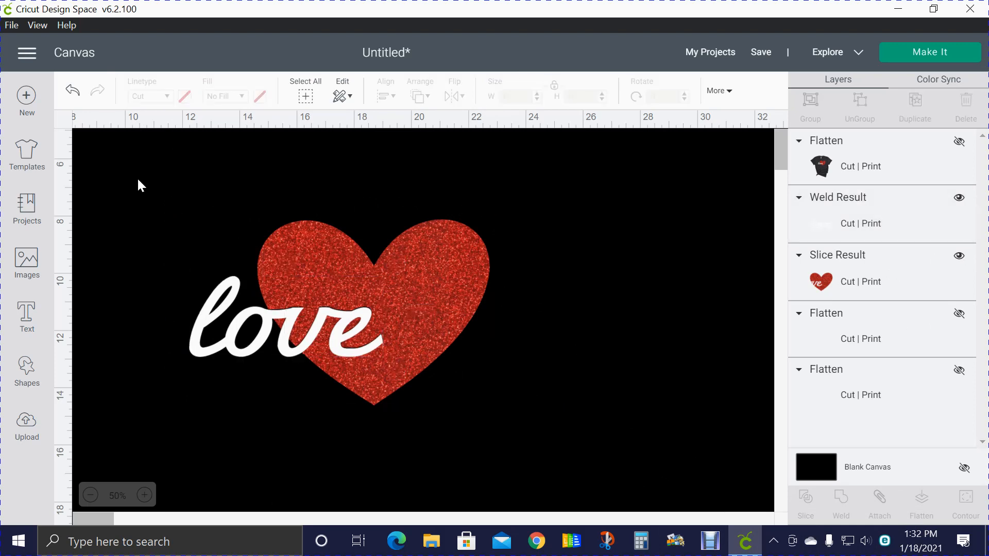
left_click_drag(129, 178, 526, 433)
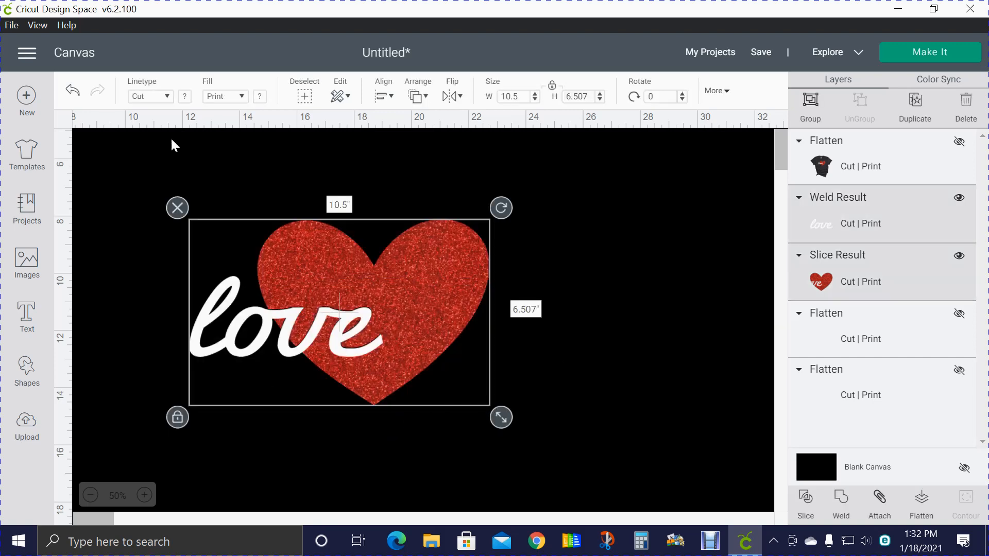
left_click(246, 102)
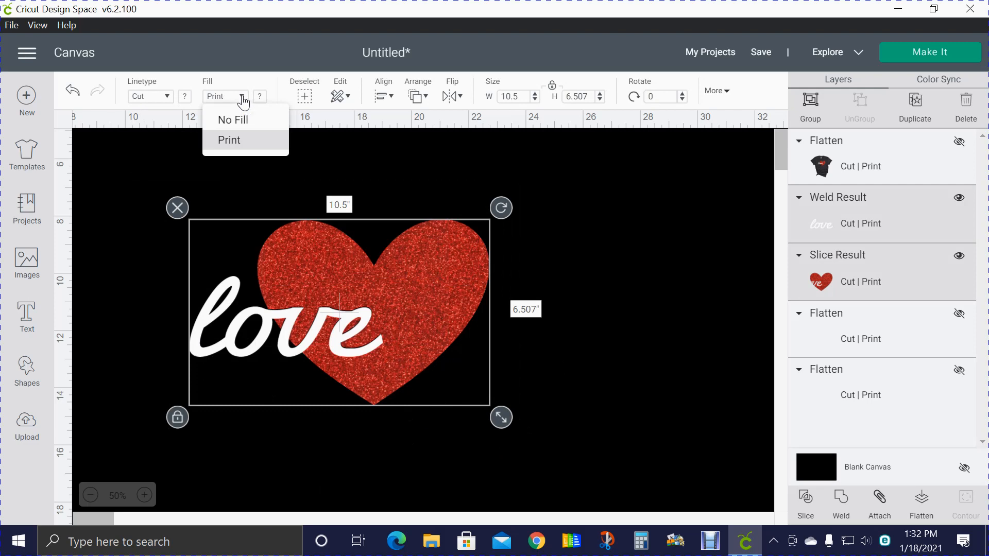
left_click(242, 124)
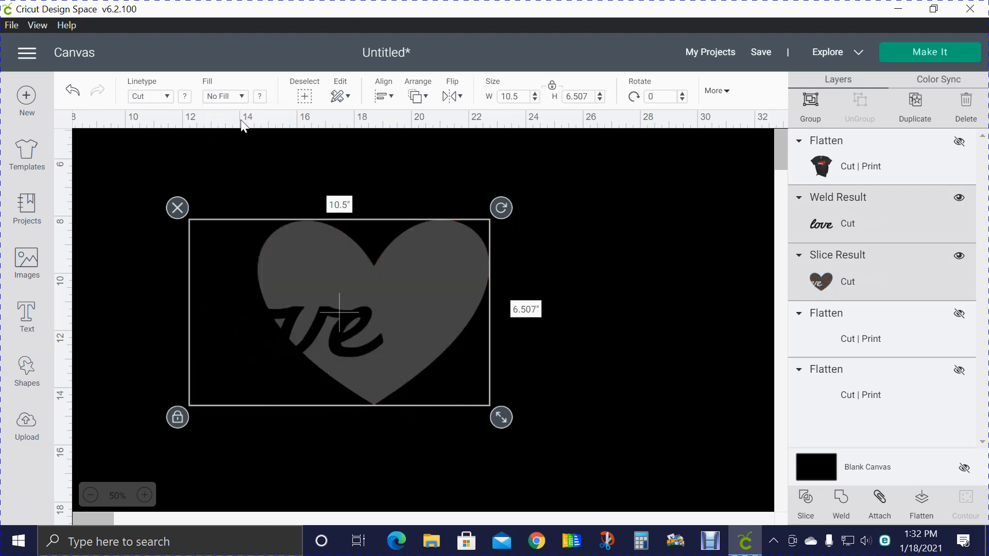
left_click(473, 171)
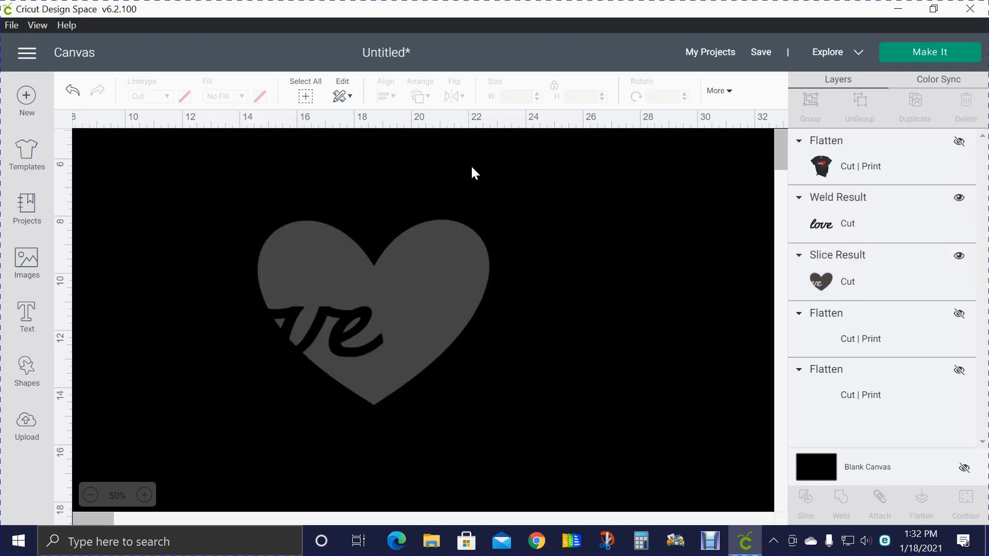
Step: Set the canvas background color to white
left_click(826, 475)
left_click(503, 96)
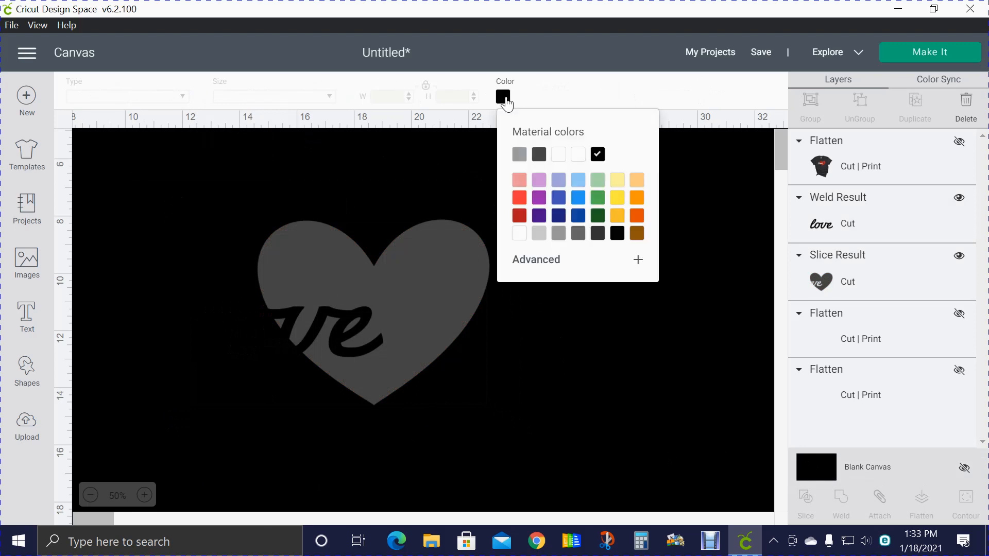
left_click(559, 156)
left_click(501, 404)
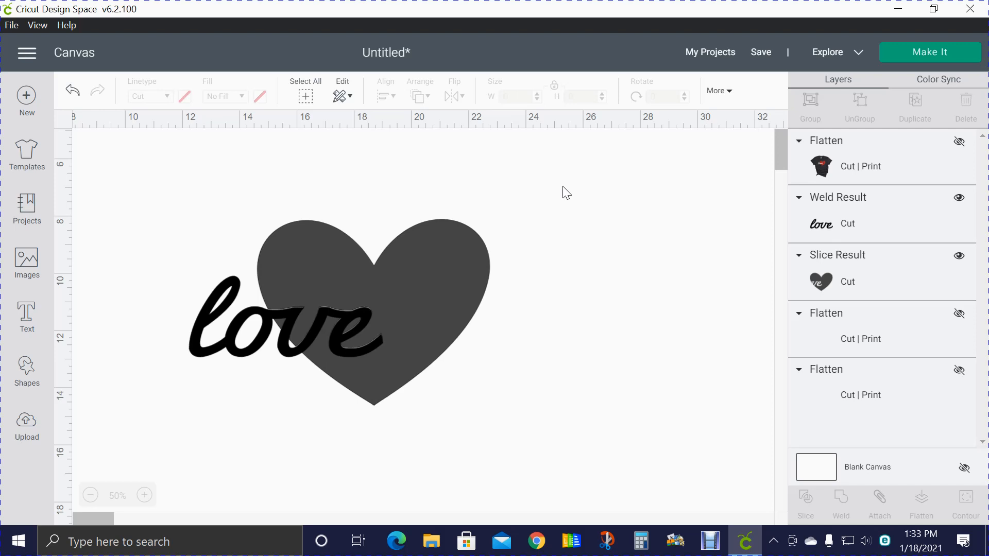
Step: Color the heart layer dark red
left_click(480, 247)
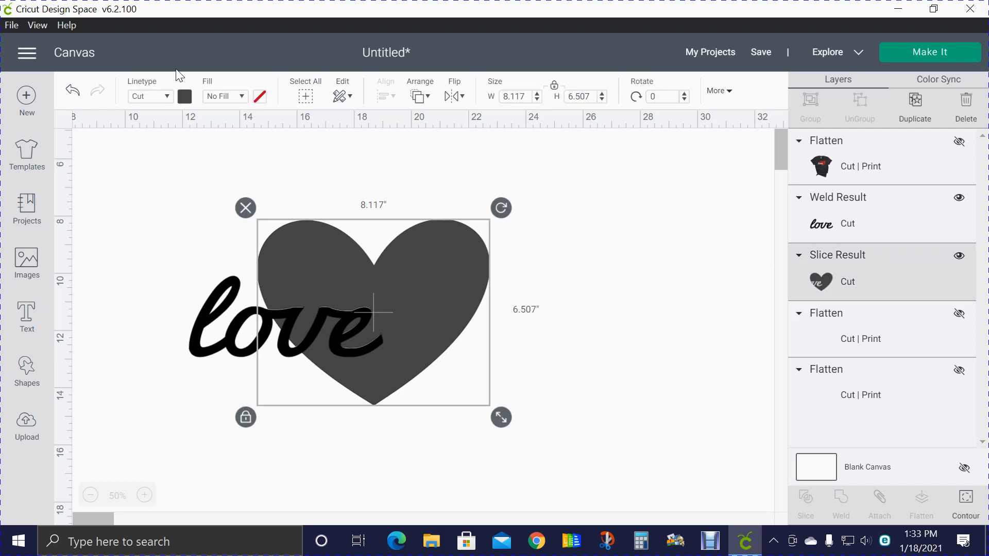
left_click(185, 97)
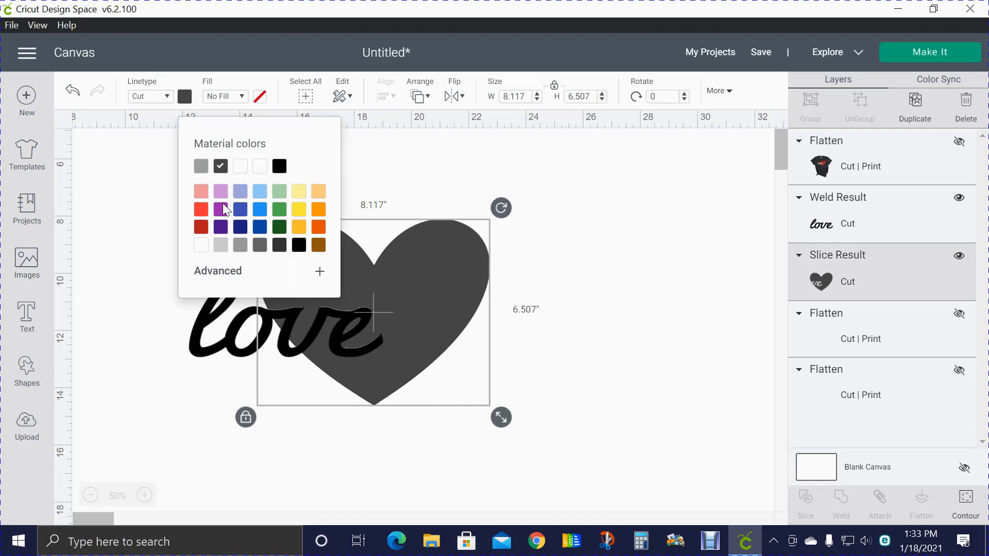
left_click(202, 233)
left_click(631, 320)
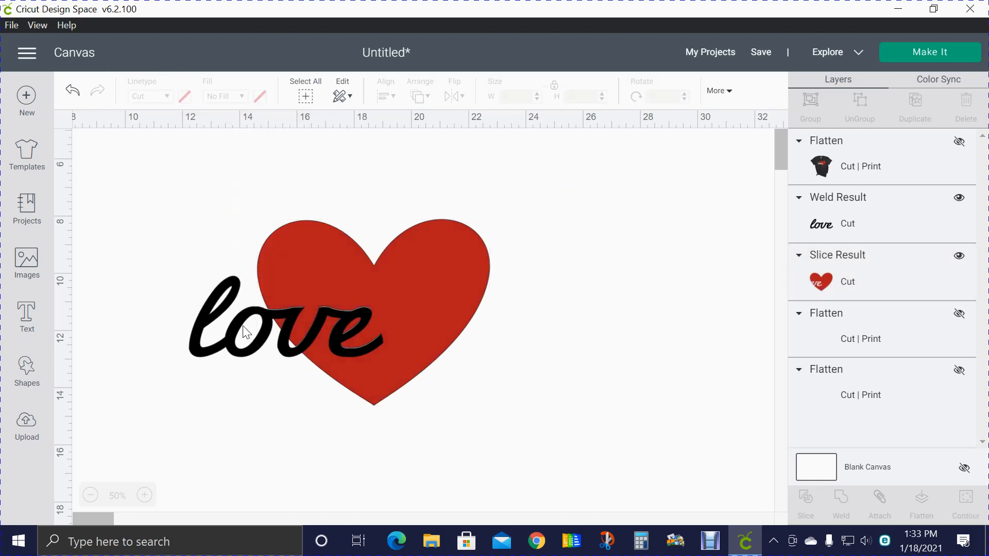
Step: Color the "love" lettering layer white using the existing material color
left_click(243, 330)
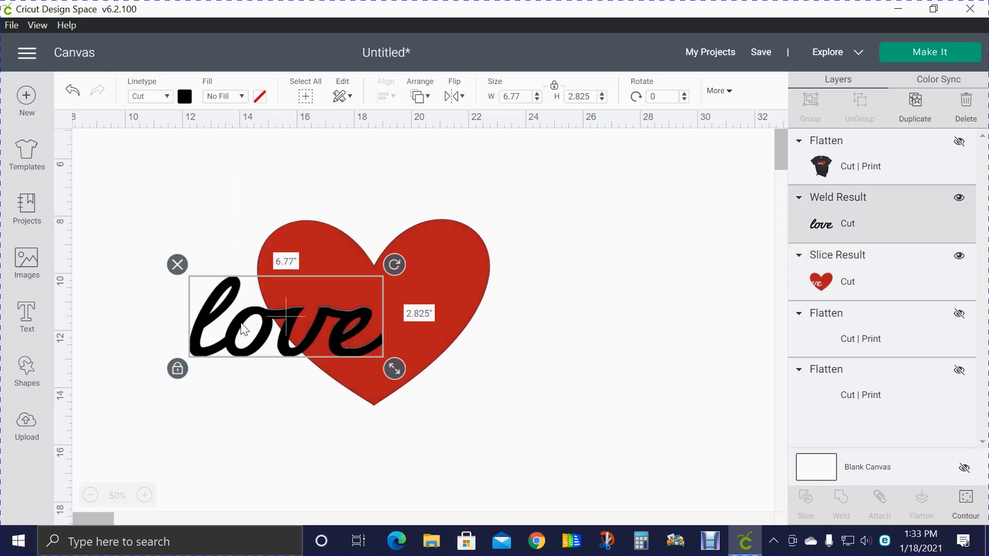
left_click(185, 97)
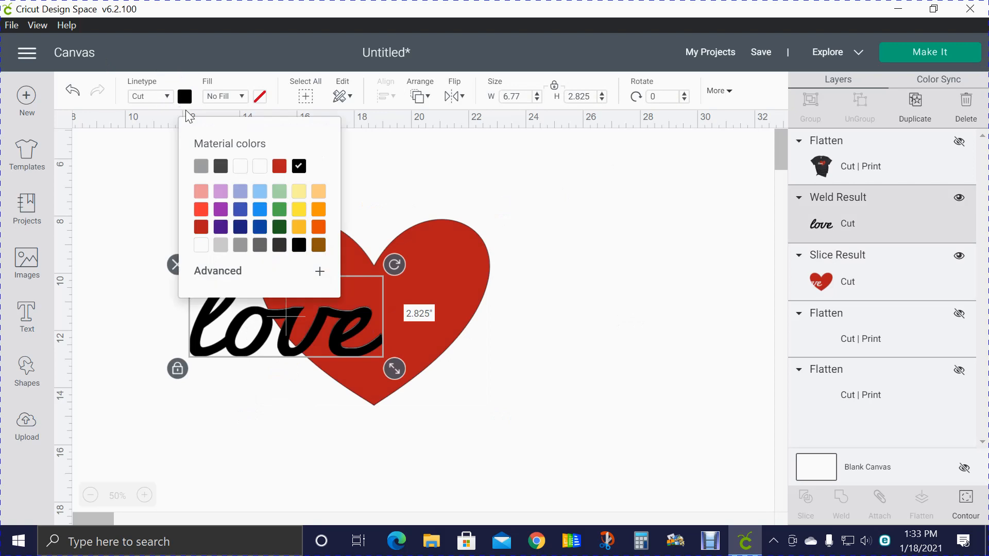
left_click(257, 170)
left_click(607, 236)
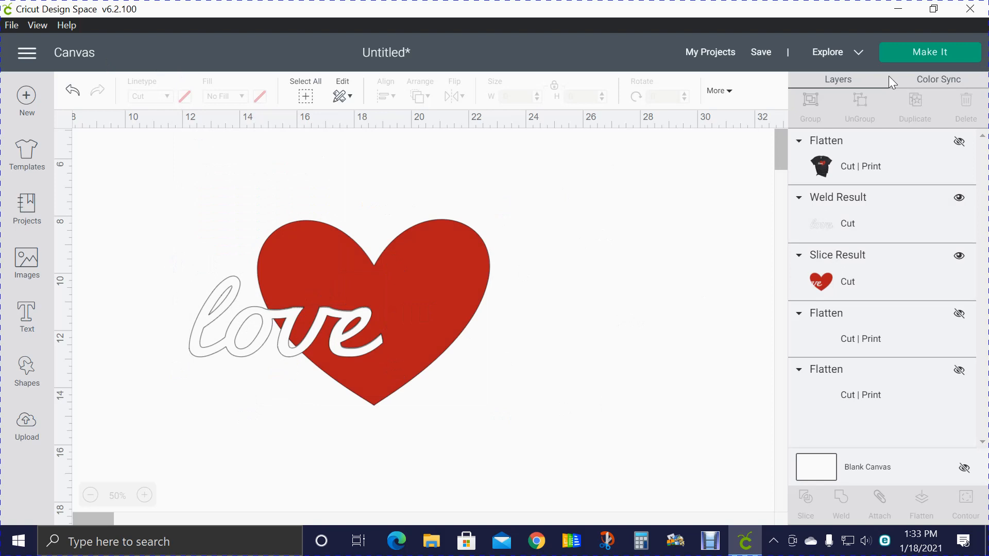
Step: Send the two-color design to cut preparation and display the second mat, which holds the red heart
left_click(939, 51)
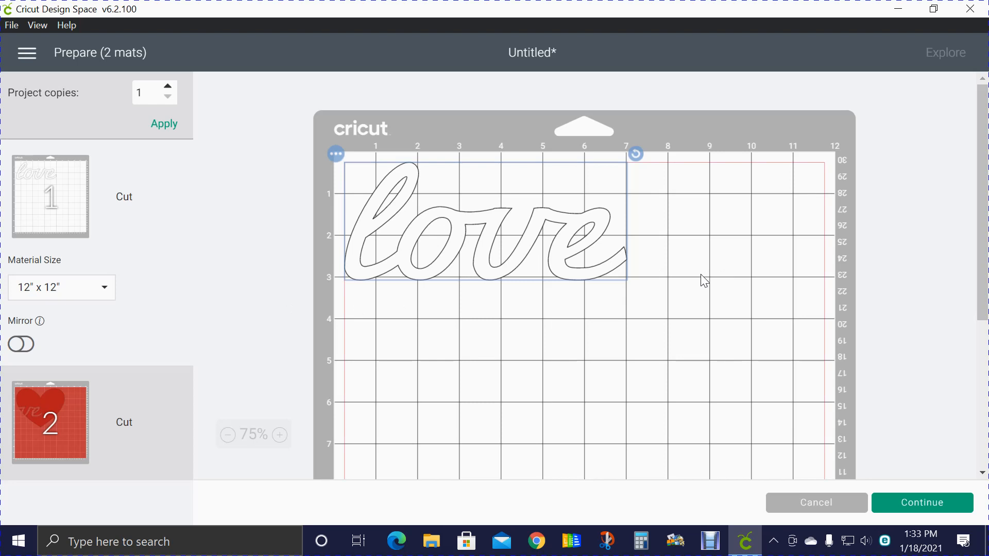
scroll(701, 278, "down", 3)
left_click(64, 419)
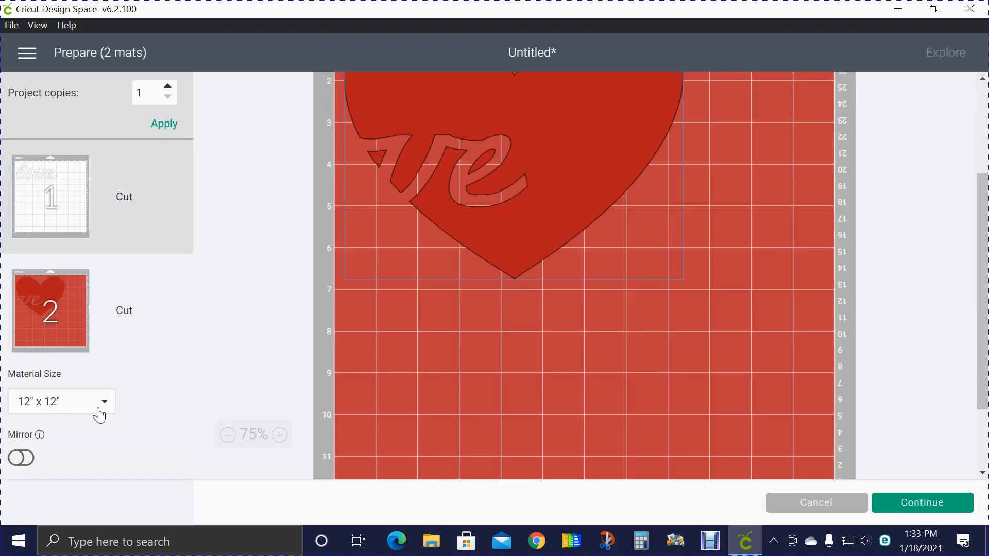
Step: Review the heart mat and the machine connection stage, cancelling the cut to return to the canvas
scroll(564, 341, "up", 3)
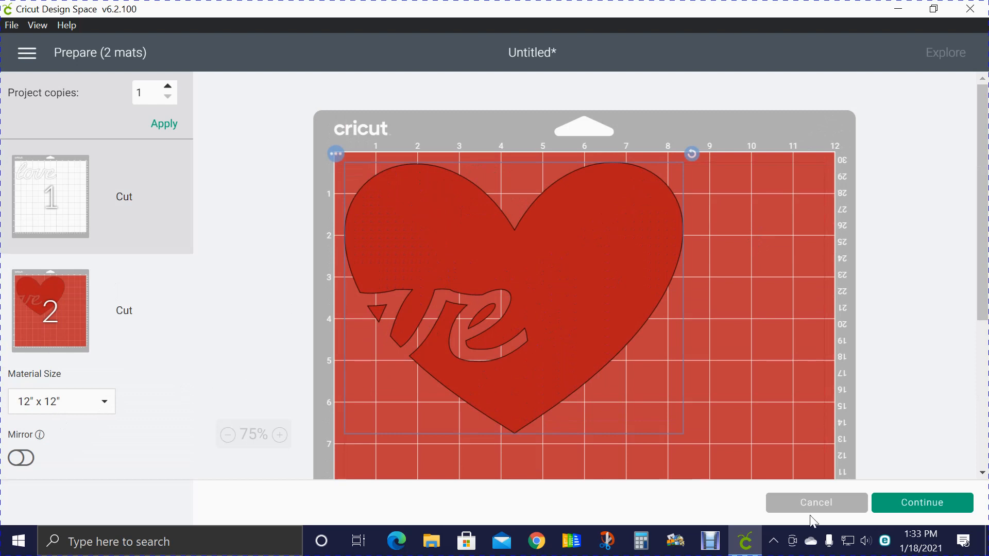
left_click(948, 504)
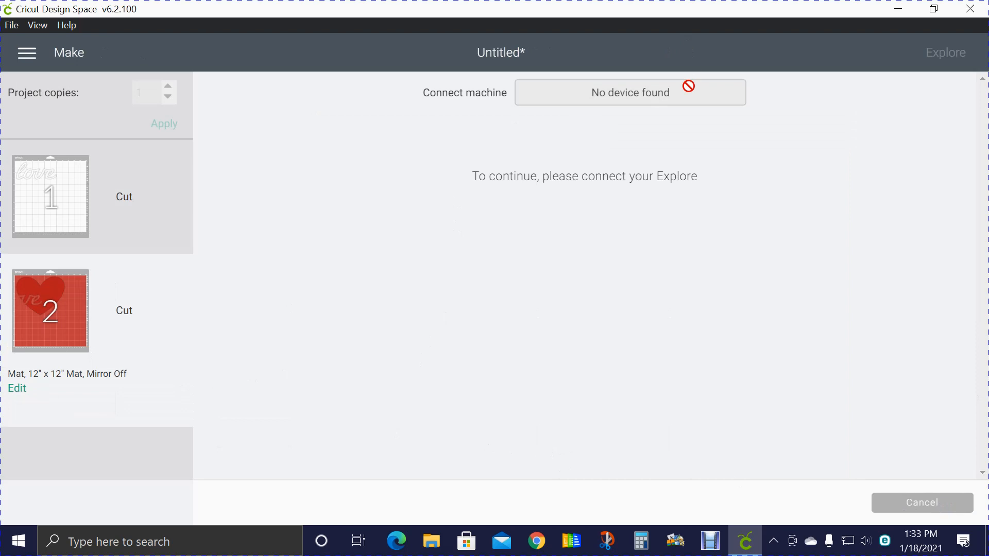
left_click(922, 509)
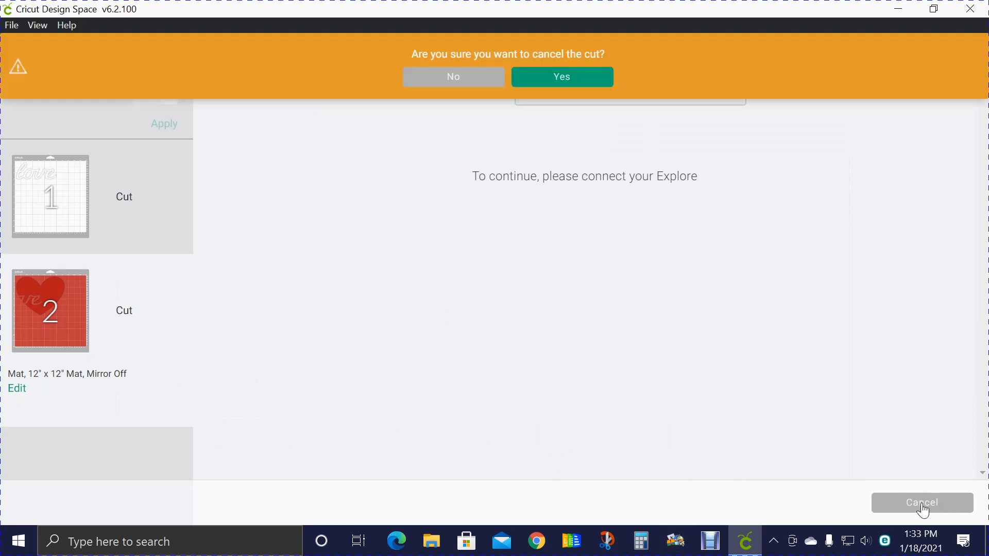
left_click(579, 85)
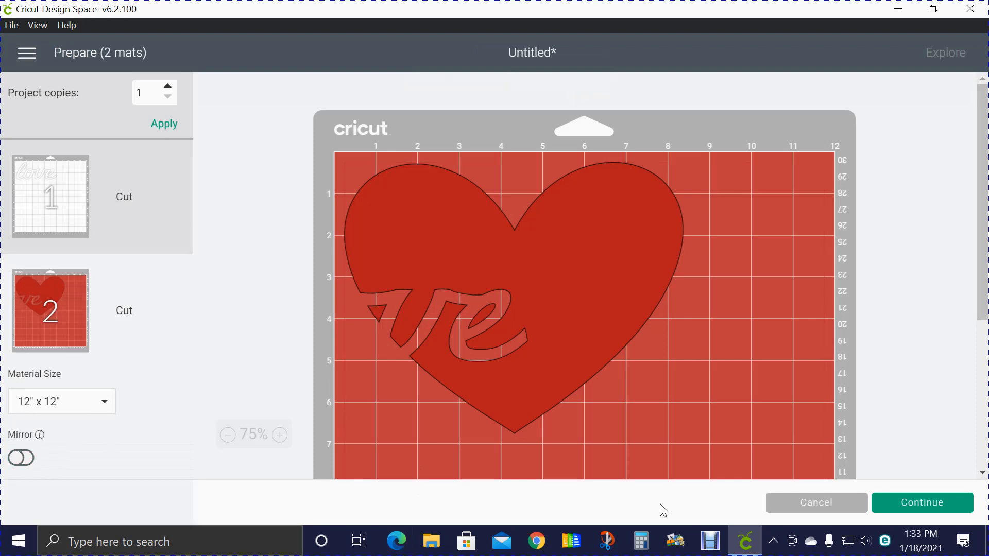
left_click(807, 510)
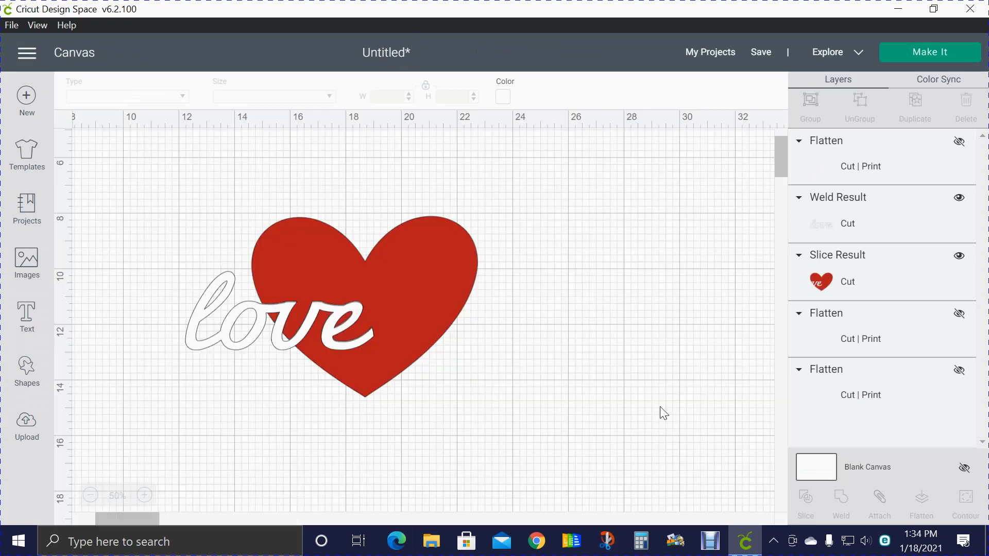
Step: Save the project under the name "Love Shirt"
left_click(761, 54)
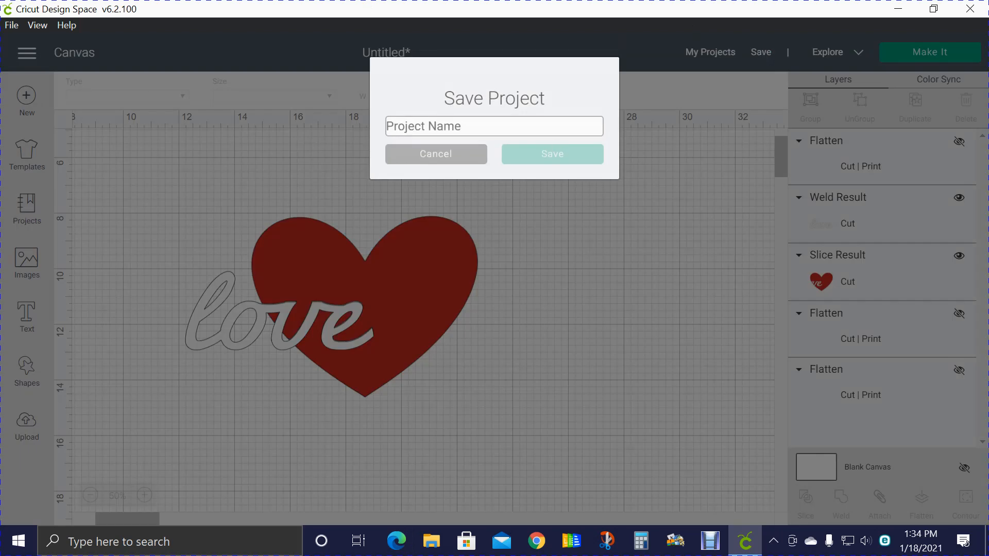
type("Love")
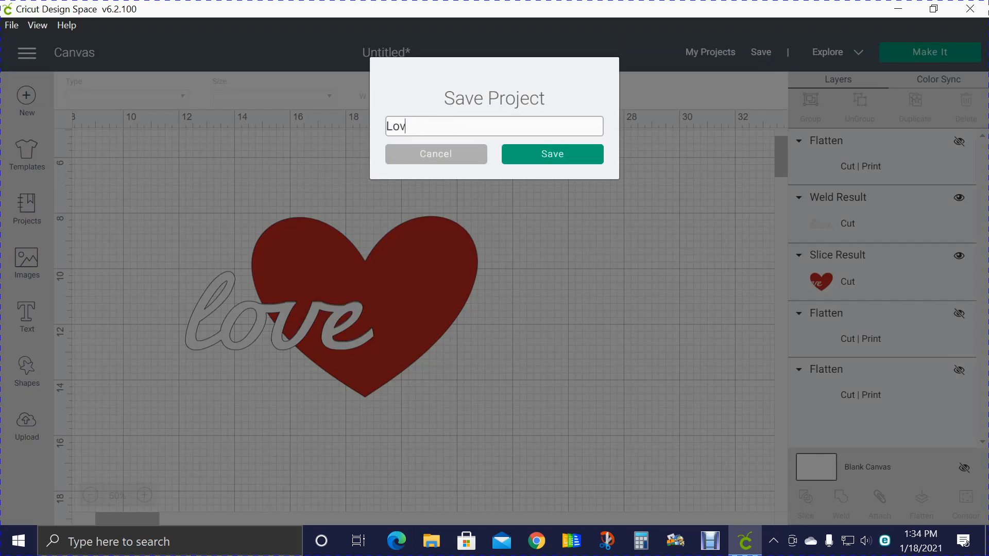
type(" Shirt")
left_click(565, 160)
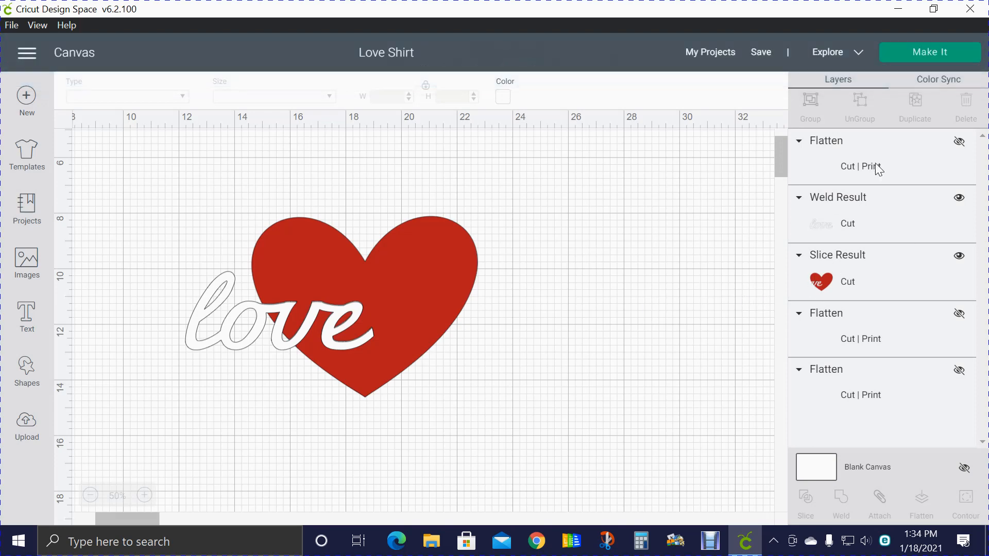
Step: Unhide the flattened T-shirt mockup and place it beside the red heart design, enlarged to about 10.39 inches wide
left_click(959, 142)
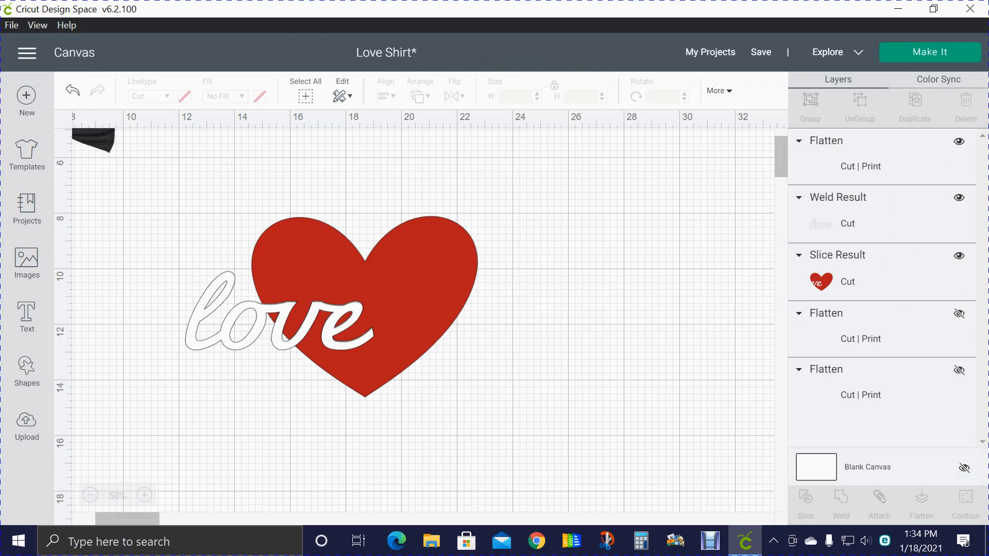
left_click_drag(100, 518, 72, 518)
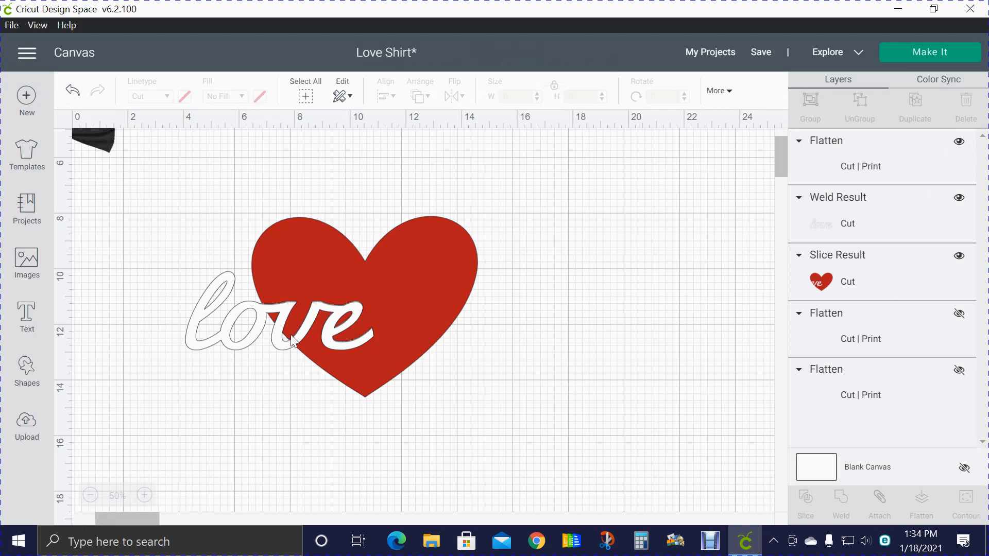
left_click(845, 165)
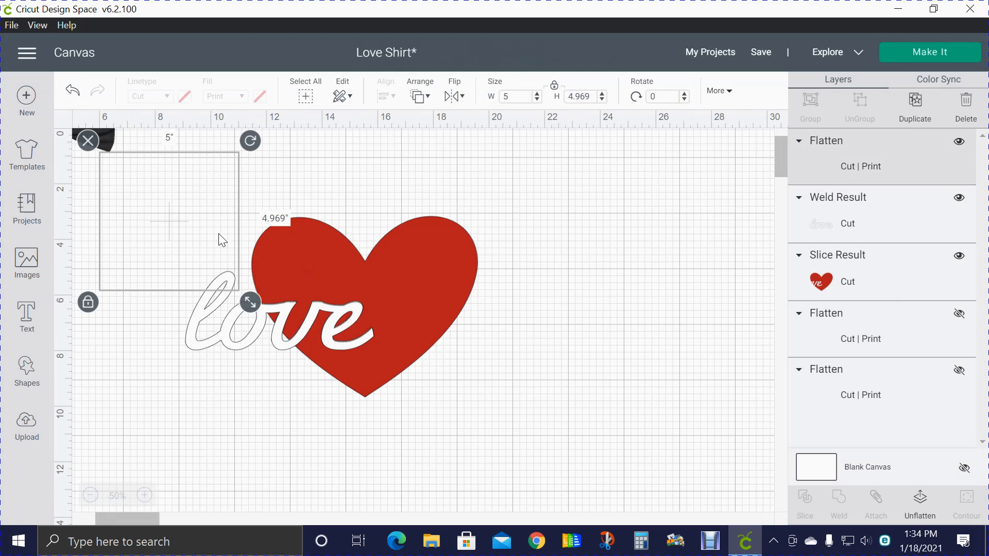
left_click_drag(250, 306, 285, 337)
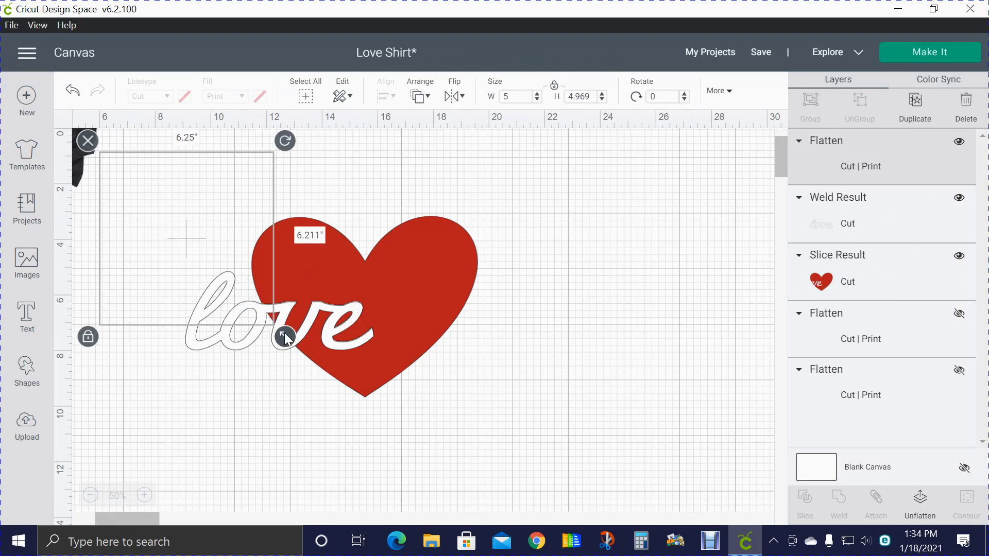
left_click_drag(210, 281, 652, 325)
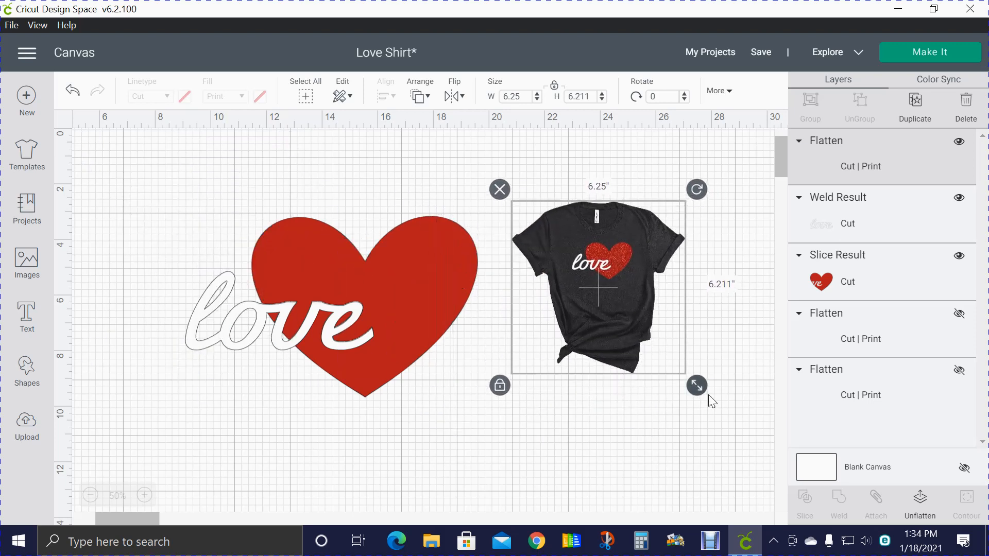
left_click_drag(697, 386, 751, 474)
left_click_drag(687, 336, 630, 308)
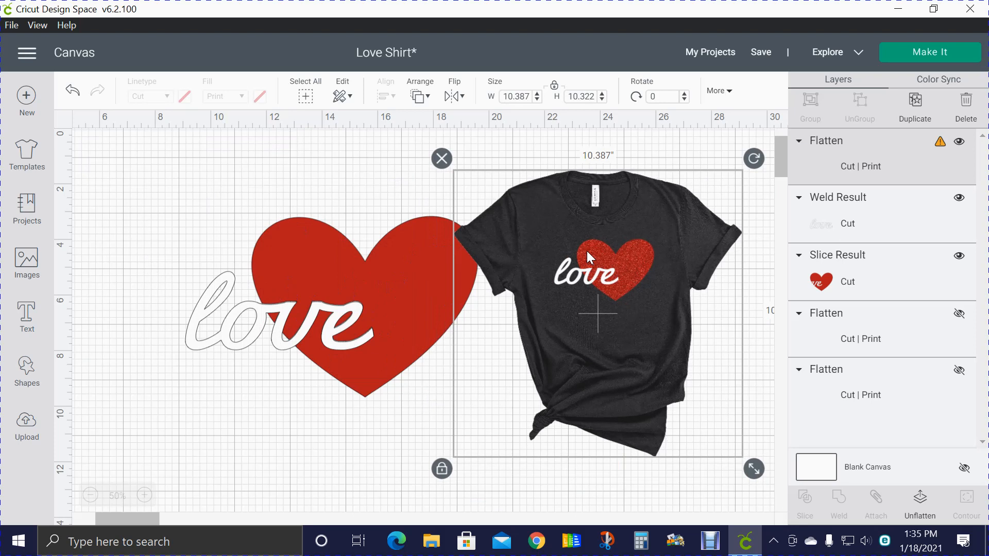
Step: Move the white "love" lettering layer off the heart to the empty canvas area below it
left_click(394, 415)
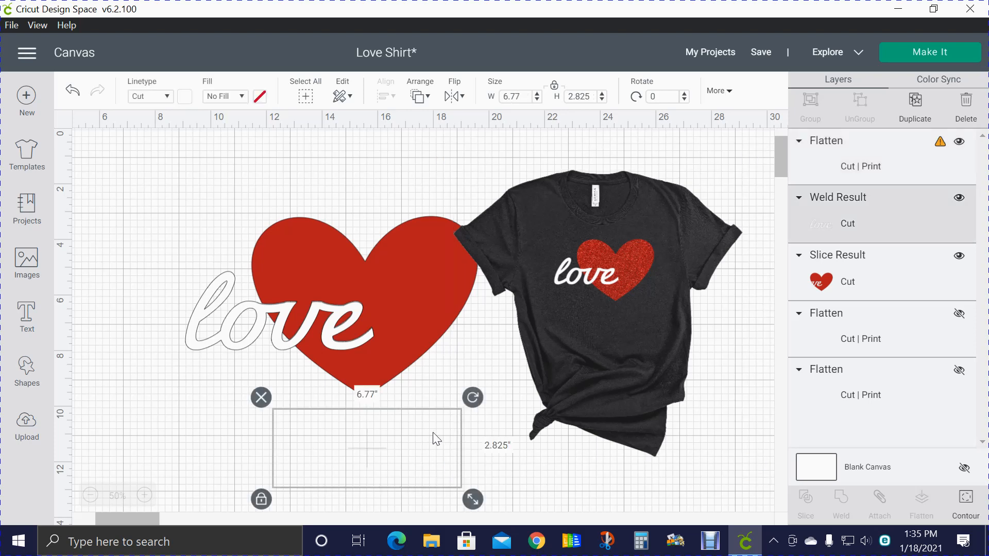